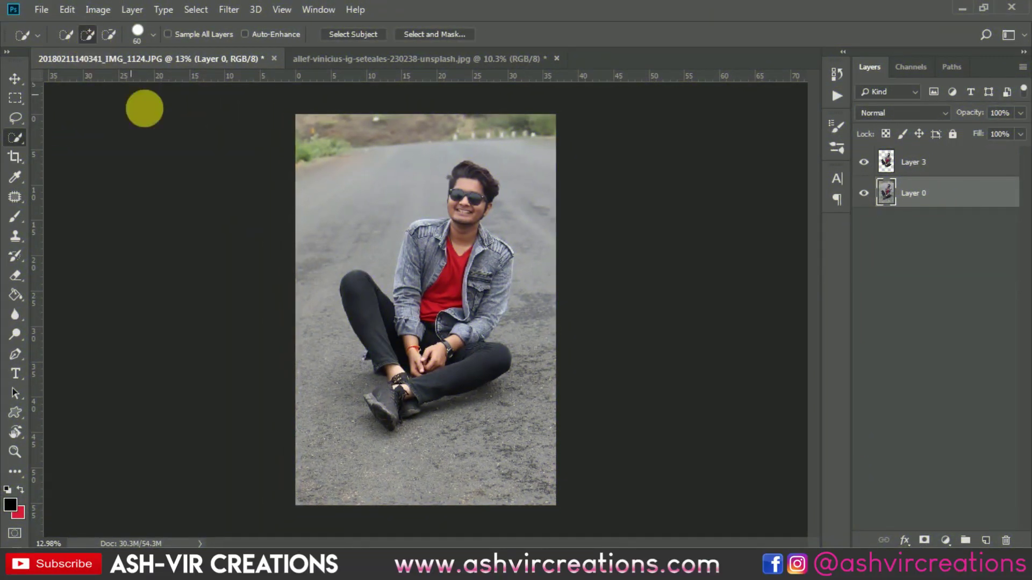
{"action": "mouse_move", "coordinate": [433, 237]}
{"action": "left_mouse_down"}
{"action": "mouse_move", "coordinate": [471, 188]}
{"action": "mouse_move", "coordinate": [469, 217]}
{"action": "mouse_move", "coordinate": [429, 248]}
{"action": "mouse_move", "coordinate": [414, 323]}
{"action": "mouse_move", "coordinate": [391, 342]}
{"action": "mouse_move", "coordinate": [365, 317]}
{"action": "mouse_move", "coordinate": [423, 391]}
{"action": "mouse_move", "coordinate": [466, 380]}
{"action": "mouse_move", "coordinate": [483, 265]}
{"action": "mouse_move", "coordinate": [488, 304]}
{"action": "mouse_move", "coordinate": [462, 200]}
{"action": "mouse_move", "coordinate": [464, 186]}
{"action": "mouse_move", "coordinate": [480, 186]}
{"action": "mouse_move", "coordinate": [458, 238]}
{"action": "mouse_move", "coordinate": [419, 241]}
{"action": "mouse_move", "coordinate": [411, 271]}
{"action": "mouse_move", "coordinate": [502, 261]}
{"action": "mouse_move", "coordinate": [510, 289]}
{"action": "mouse_move", "coordinate": [488, 334]}
{"action": "mouse_move", "coordinate": [458, 288]}
{"action": "left_mouse_up"}
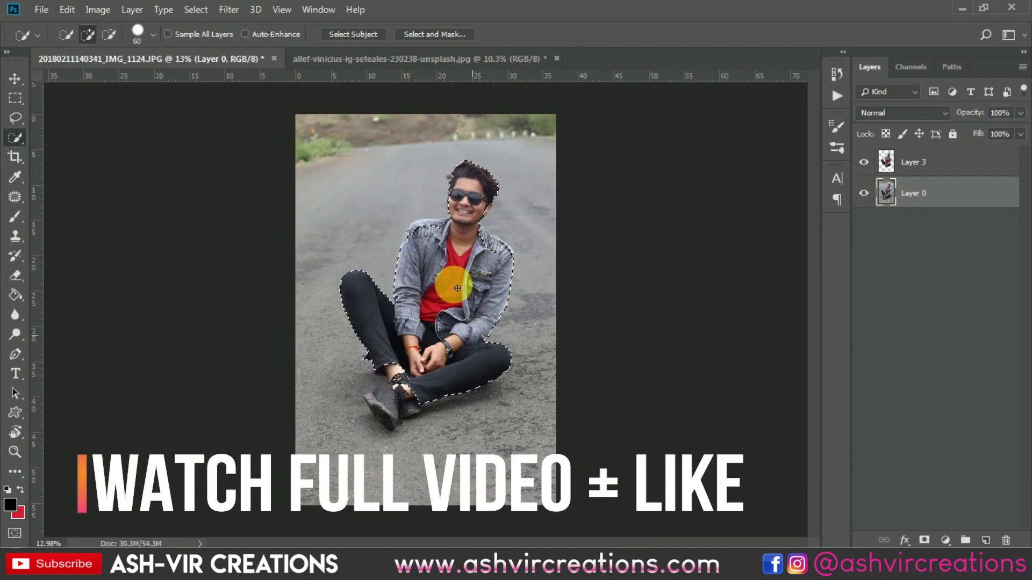
{"action": "right_click", "coordinate": [452, 273]}
{"action": "left_click", "coordinate": [508, 372]}
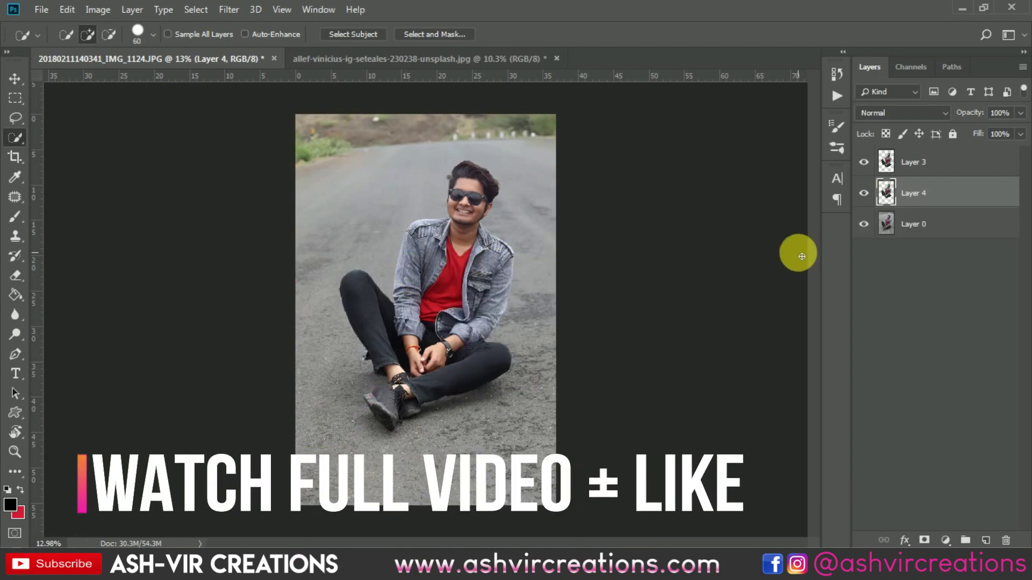
{"action": "left_click", "coordinate": [872, 224]}
{"action": "key", "text": "Delete"}
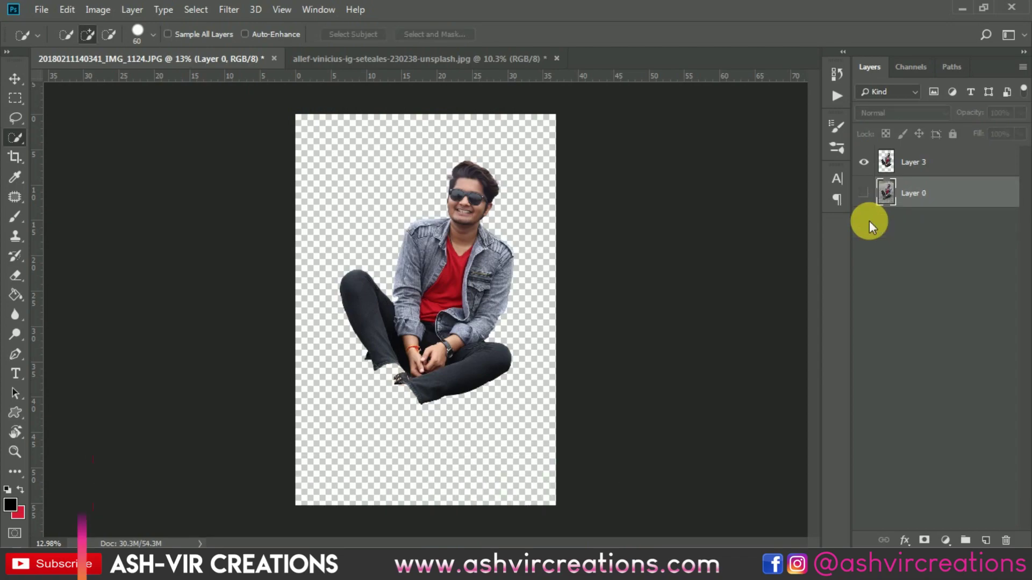
{"action": "key", "text": "v"}
{"action": "left_click", "coordinate": [863, 193]}
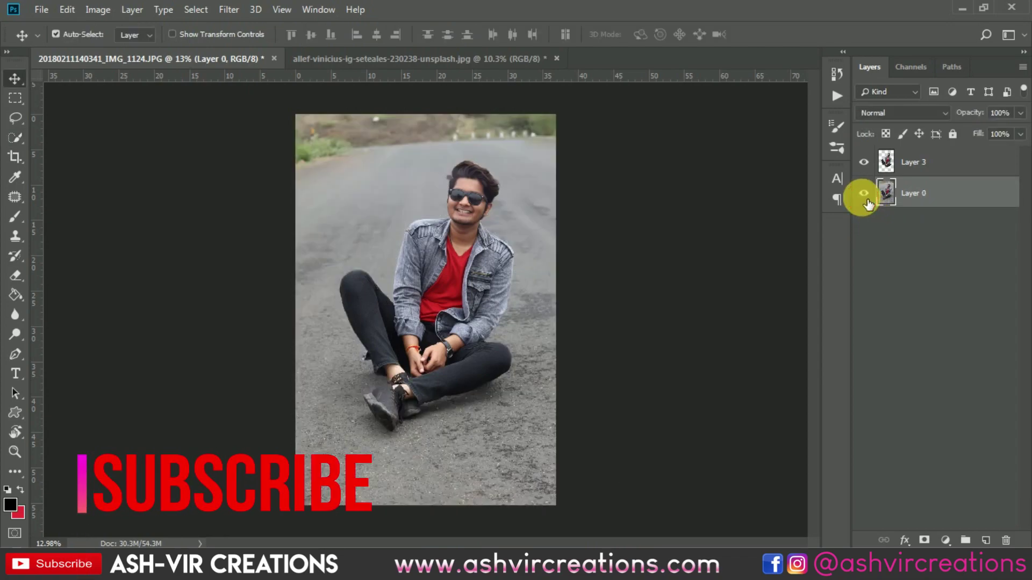
Crop at a 4:5 (8:10) ratio extended past the photo, leaving transparent margins above and on both sides.
{"action": "left_click", "coordinate": [15, 158]}
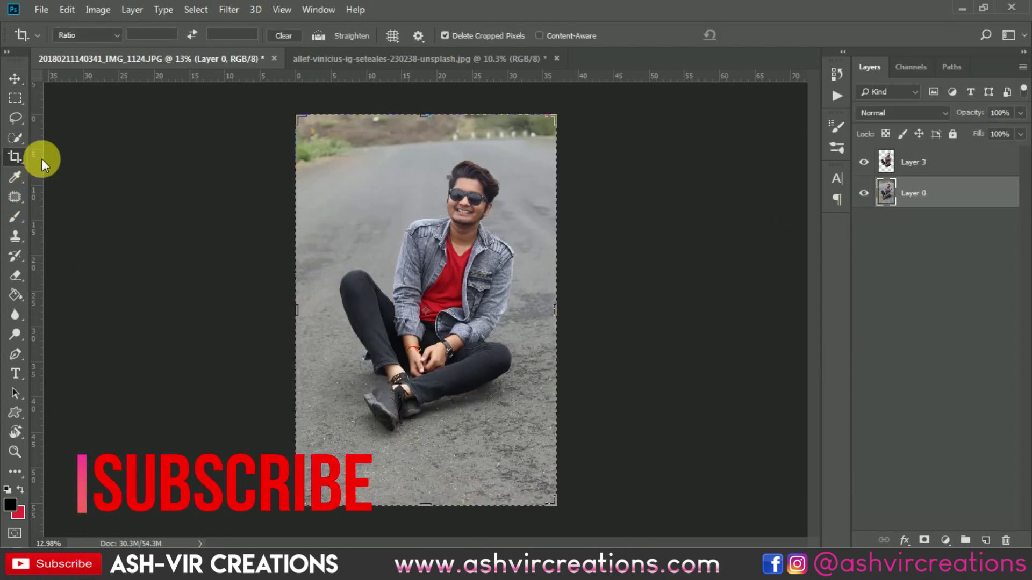
{"action": "left_click", "coordinate": [91, 36]}
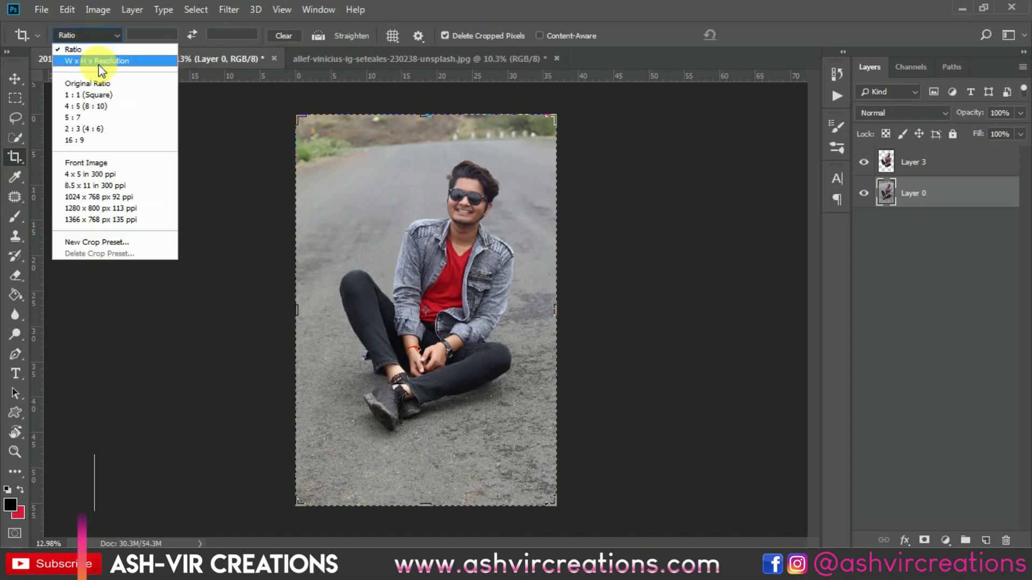
{"action": "left_click", "coordinate": [100, 107]}
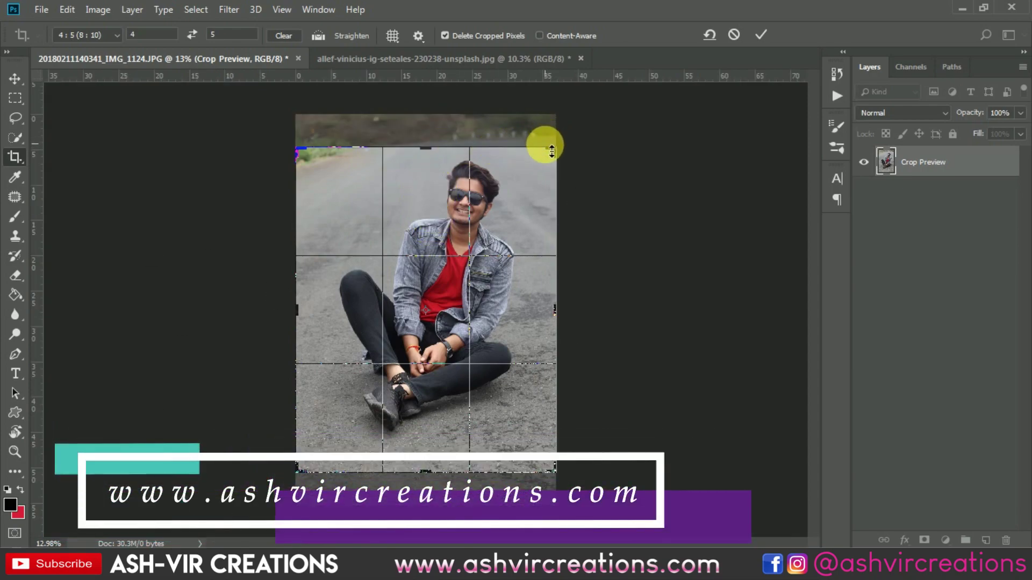
{"action": "left_click_drag", "start_coordinate": [551, 149], "coordinate": [592, 89]}
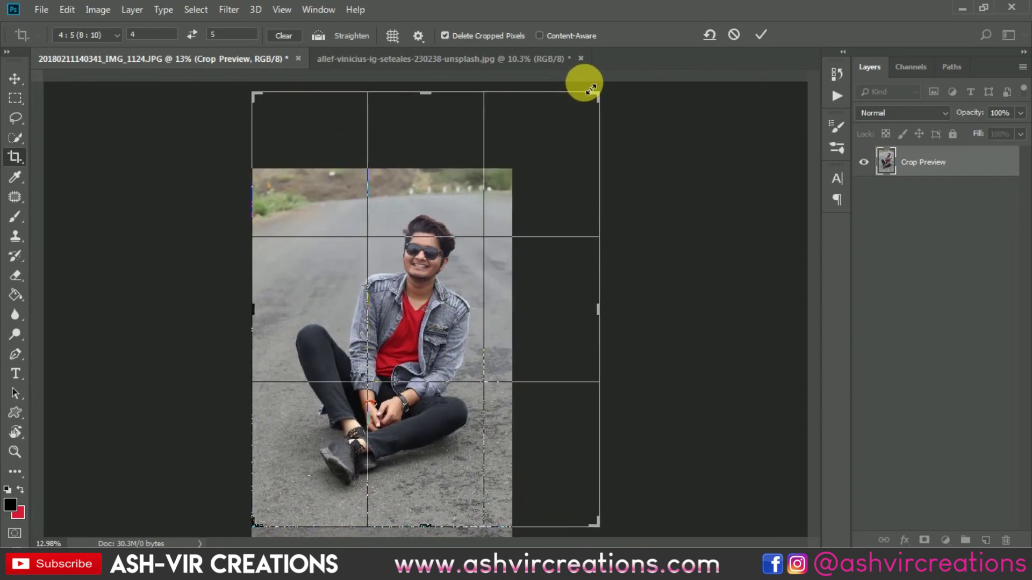
{"action": "left_click_drag", "start_coordinate": [438, 250], "coordinate": [483, 233]}
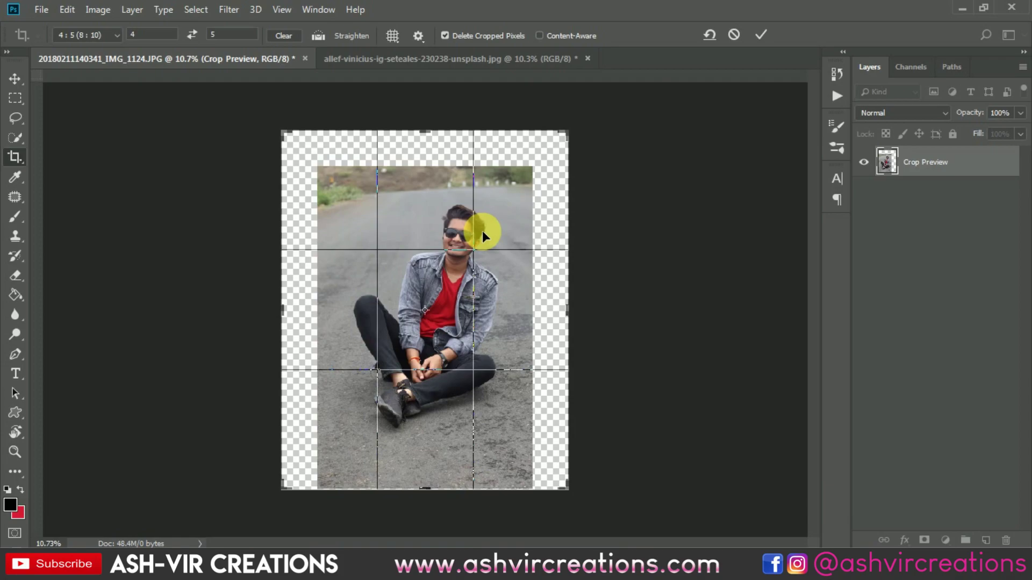
{"action": "key", "text": "ctrl+r"}
{"action": "left_click_drag", "start_coordinate": [290, 140], "coordinate": [275, 128]}
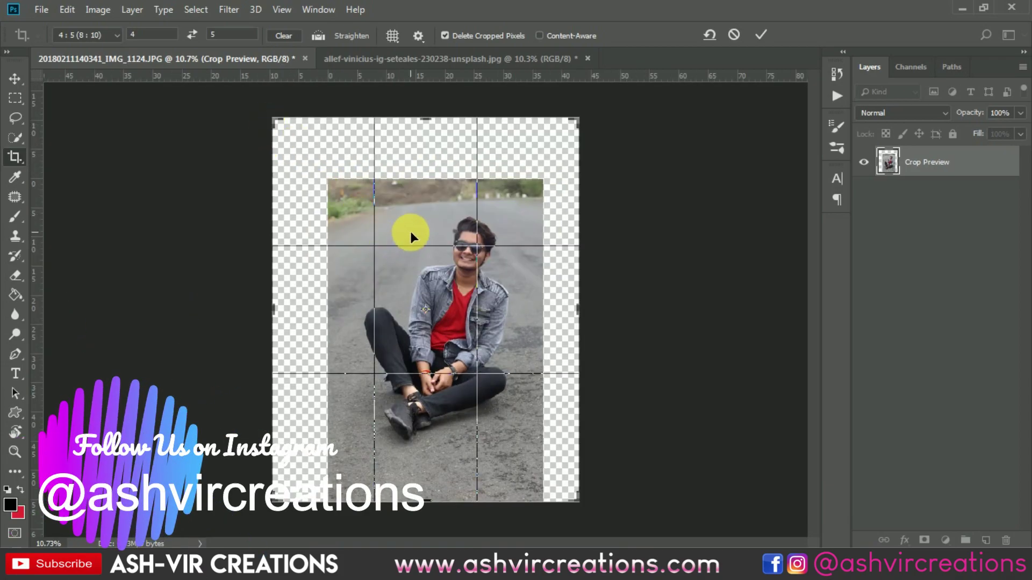
{"action": "left_click_drag", "start_coordinate": [411, 233], "coordinate": [405, 218]}
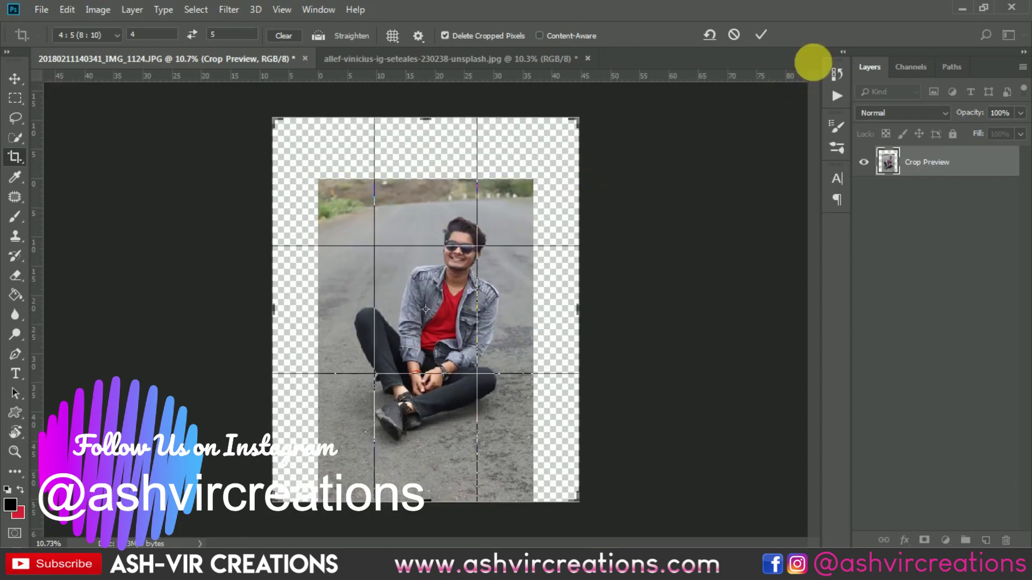
{"action": "left_click", "coordinate": [765, 34]}
Copy a strip along the photo's left edge onto a new layer with Layer Via Copy.
{"action": "key", "text": "v"}
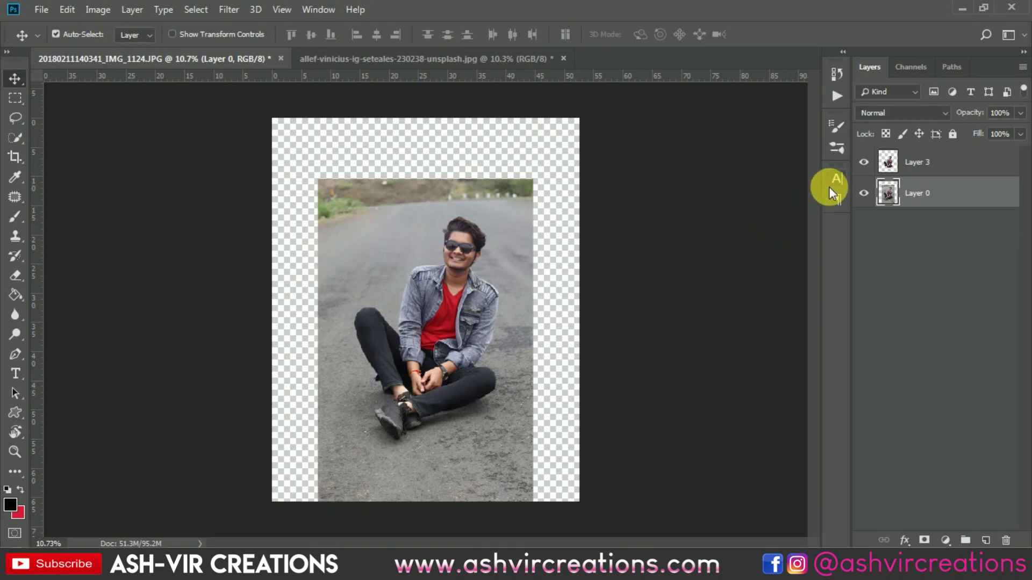
{"action": "left_click", "coordinate": [15, 98]}
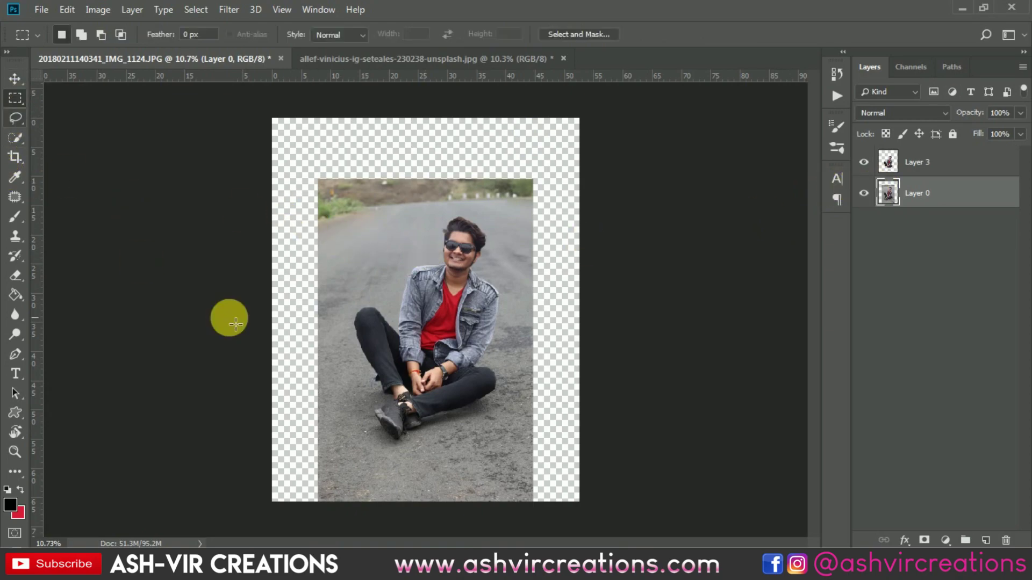
{"action": "left_click_drag", "start_coordinate": [258, 145], "coordinate": [341, 532]}
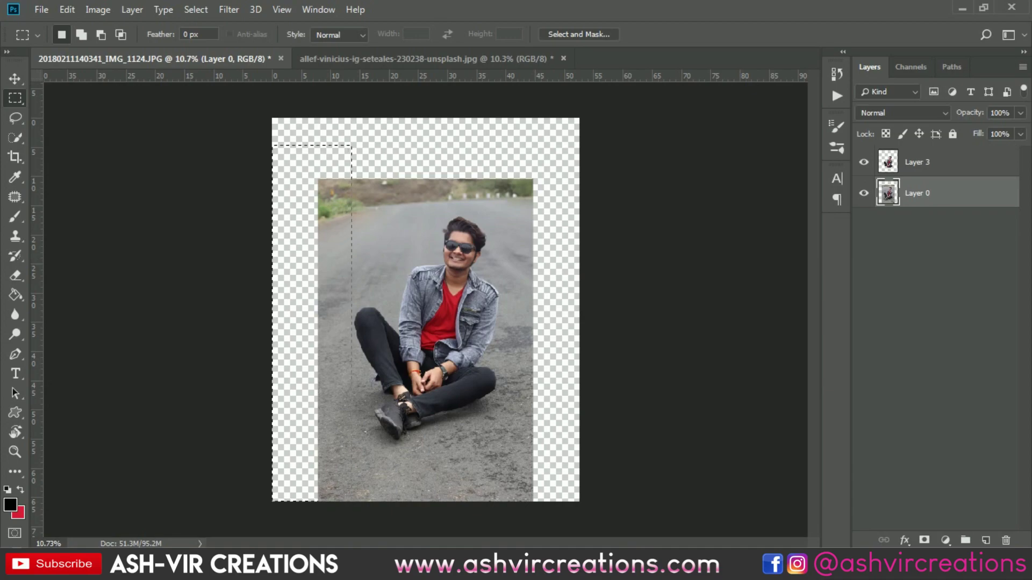
{"action": "right_click", "coordinate": [338, 378]}
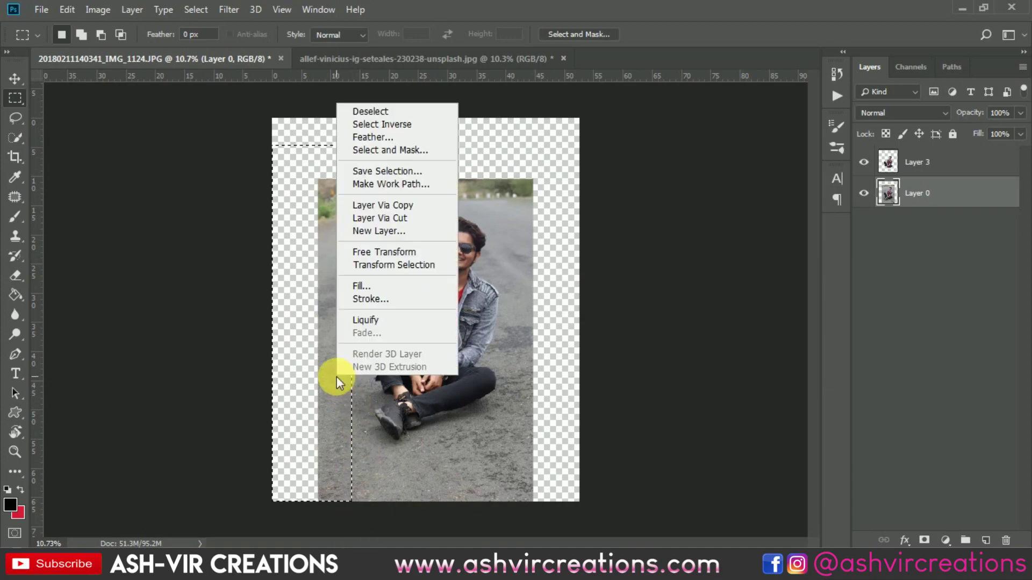
{"action": "left_click", "coordinate": [383, 204]}
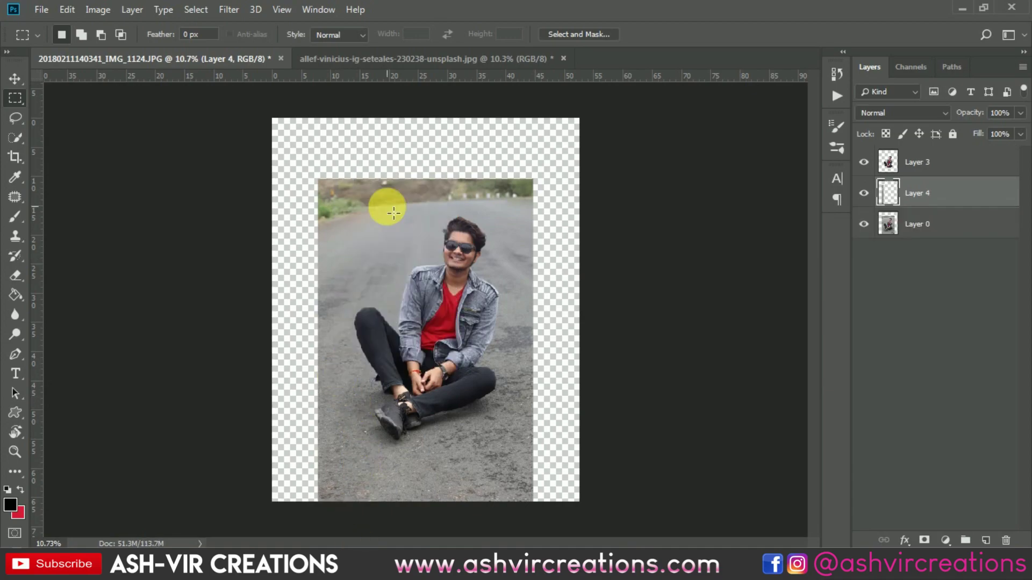
Flip the copied left strip horizontally with Free Transform to fill the empty left area.
{"action": "key", "text": "v"}
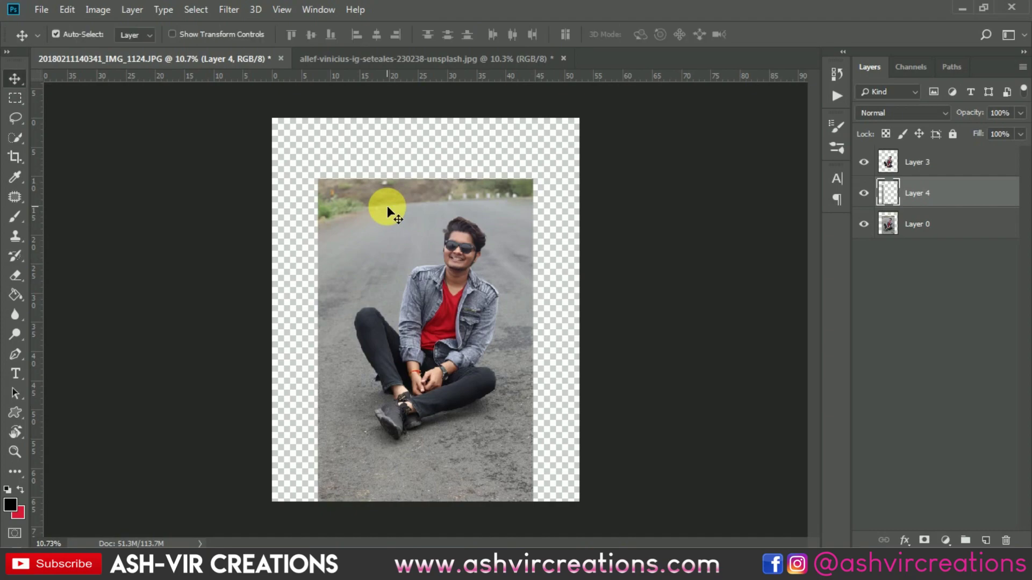
{"action": "left_click", "coordinate": [66, 9]}
{"action": "left_click", "coordinate": [163, 322]}
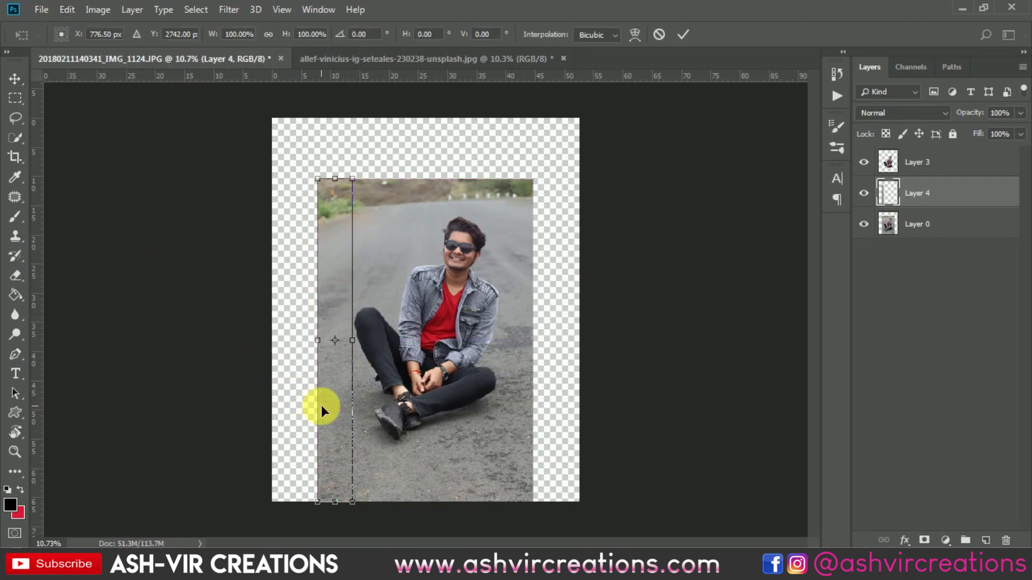
{"action": "right_click", "coordinate": [329, 409]}
{"action": "left_click", "coordinate": [359, 386]}
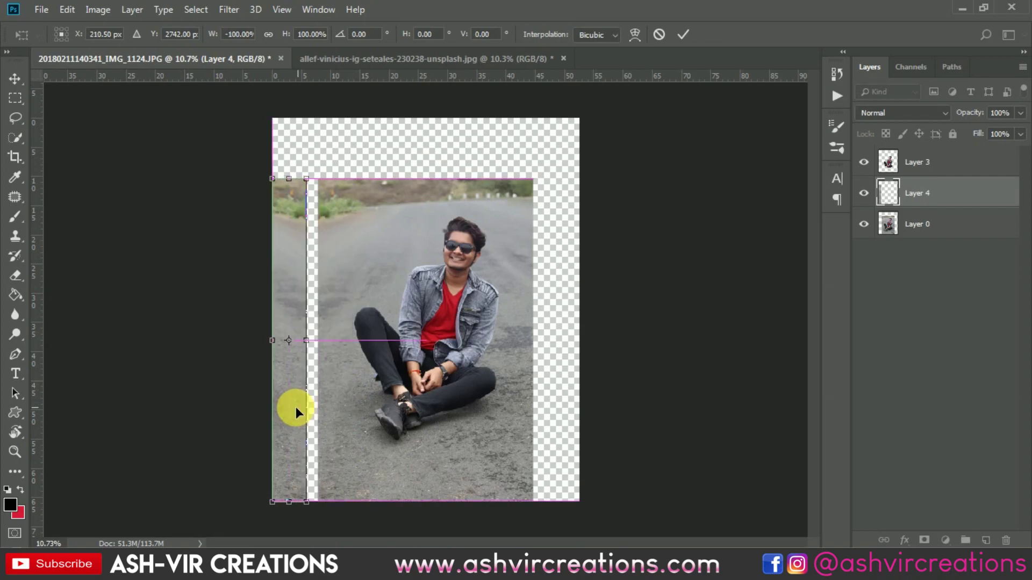
{"action": "left_click", "coordinate": [683, 35]}
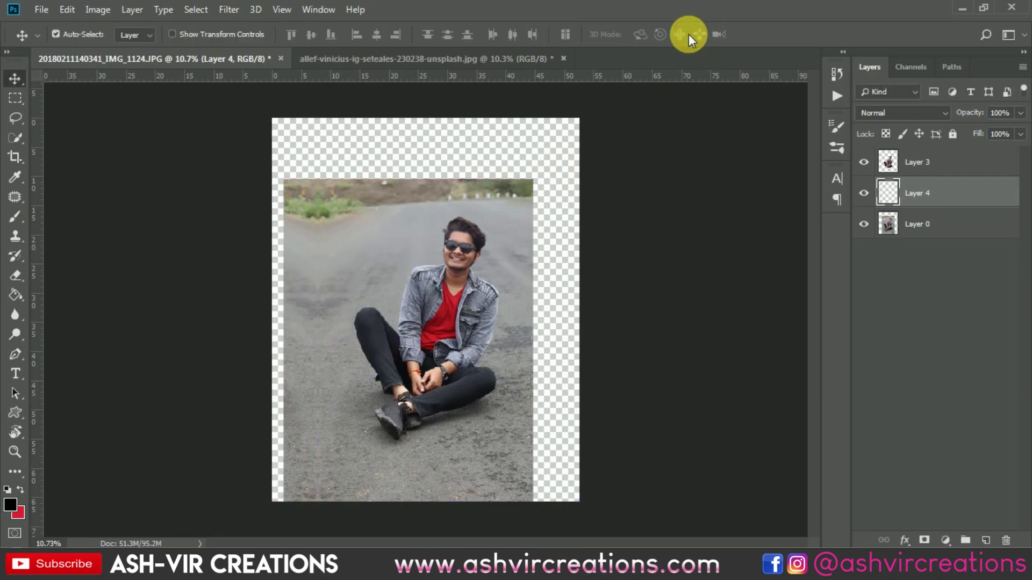
{"action": "scroll", "coordinate": [292, 328], "scroll_direction": "up", "scroll_amount": 5}
{"action": "scroll", "coordinate": [304, 309], "scroll_direction": "down", "scroll_amount": 5}
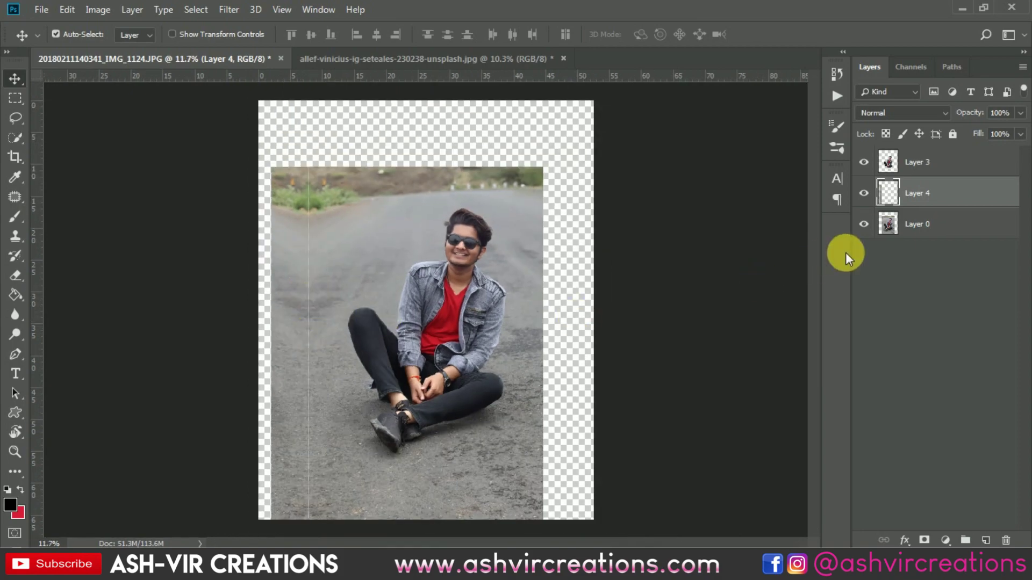
Duplicate Layer 0 and merge the copy with the flipped strip into Layer 4.
{"action": "right_click", "coordinate": [950, 227]}
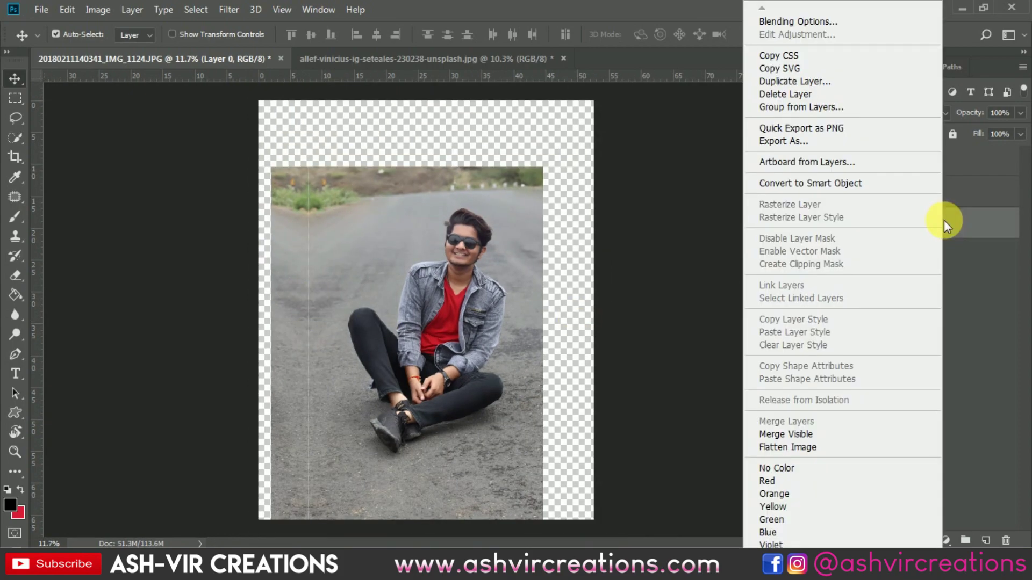
{"action": "left_click", "coordinate": [816, 81]}
{"action": "left_click", "coordinate": [637, 143]}
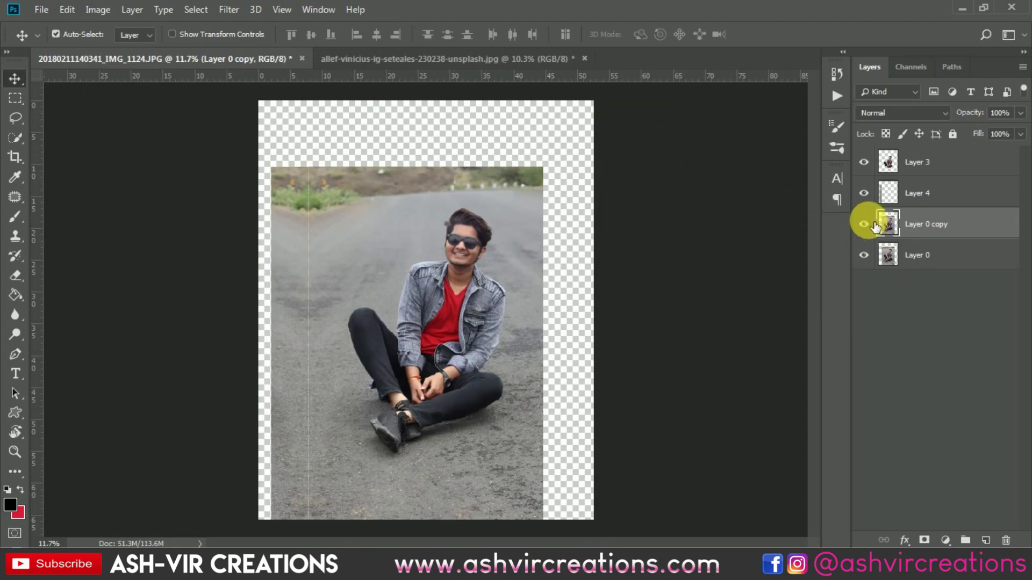
{"action": "left_click", "coordinate": [919, 198], "text": "shift"}
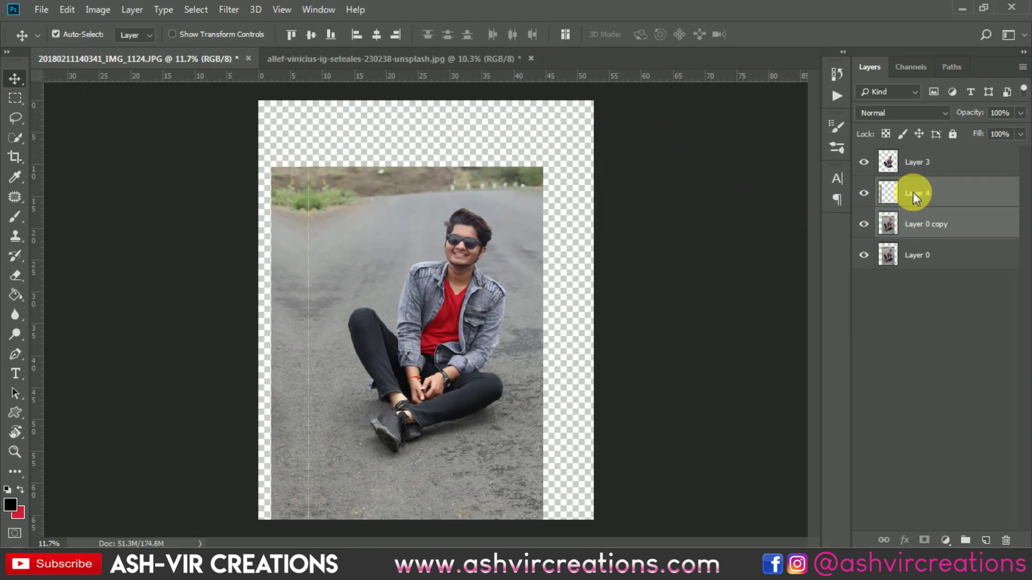
{"action": "right_click", "coordinate": [914, 193]}
{"action": "left_click", "coordinate": [773, 424]}
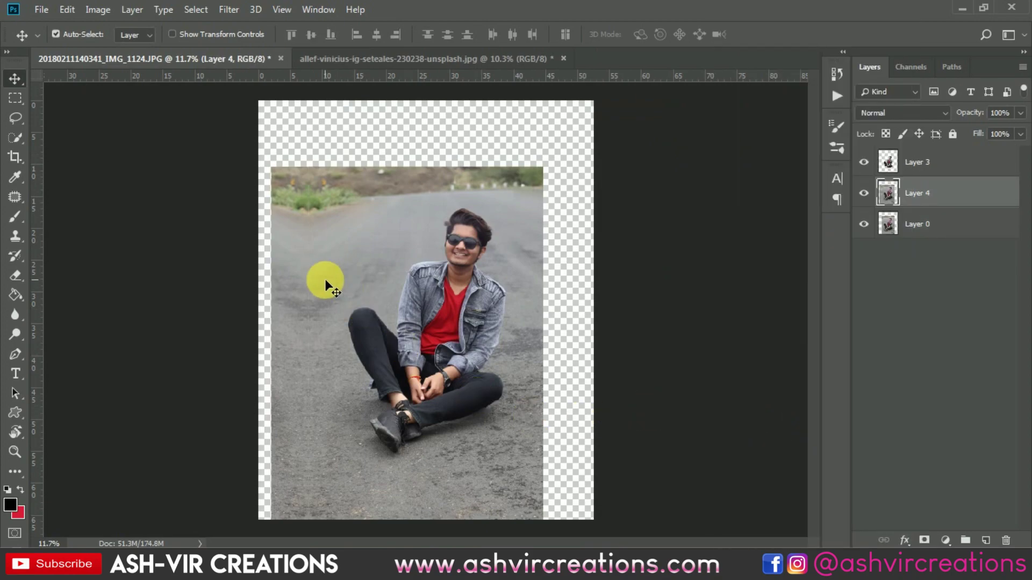
{"action": "left_click", "coordinate": [15, 98]}
Copy a strip along the photo's right edge onto a new layer.
{"action": "left_click_drag", "start_coordinate": [570, 370], "coordinate": [592, 532]}
{"action": "right_click", "coordinate": [521, 425]}
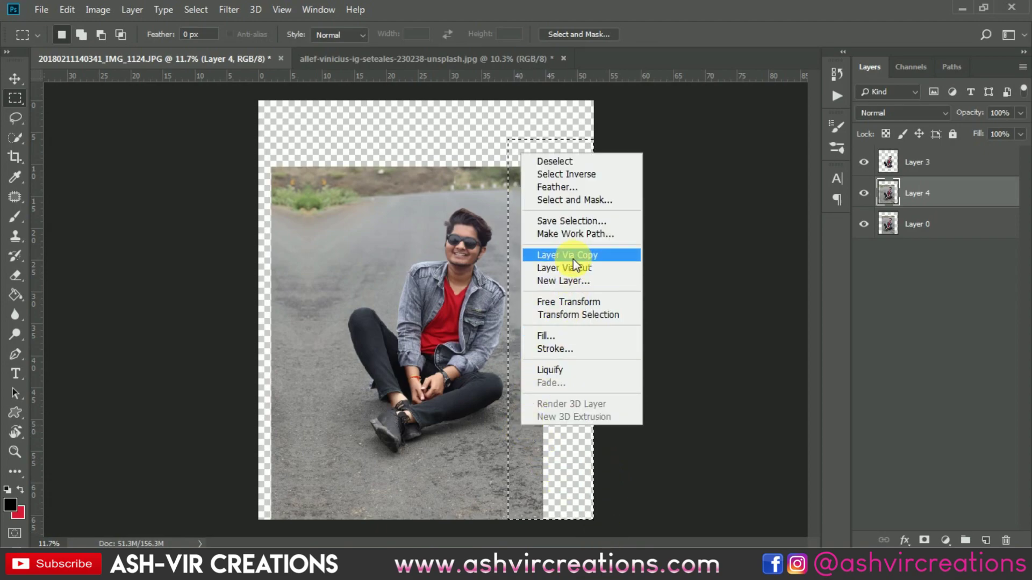
{"action": "left_click", "coordinate": [572, 258]}
Flip the right-edge strip horizontally with Free Transform and commit it.
{"action": "key", "text": "v"}
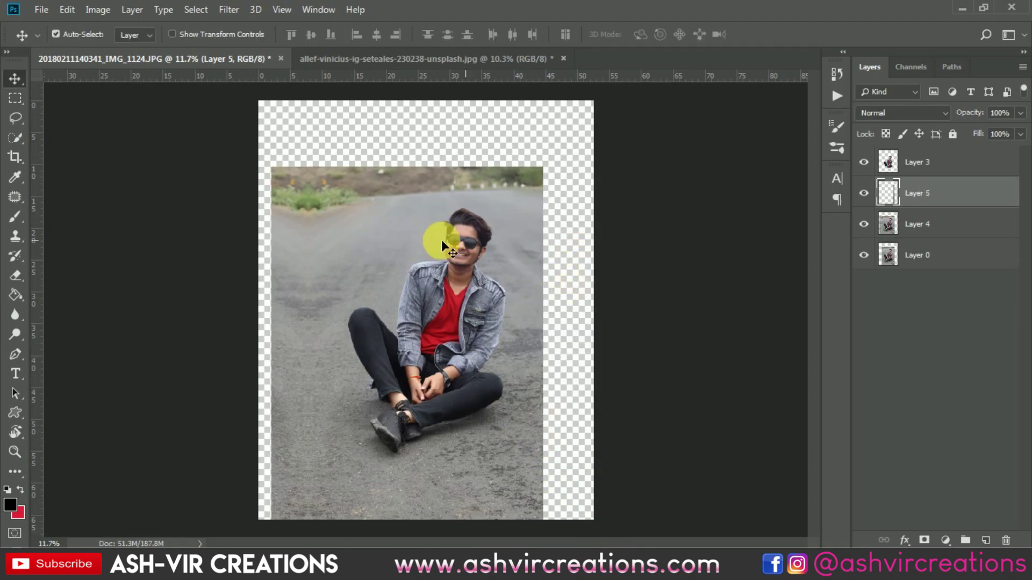
{"action": "left_click", "coordinate": [67, 9]}
{"action": "left_click", "coordinate": [129, 322]}
{"action": "right_click", "coordinate": [511, 355]}
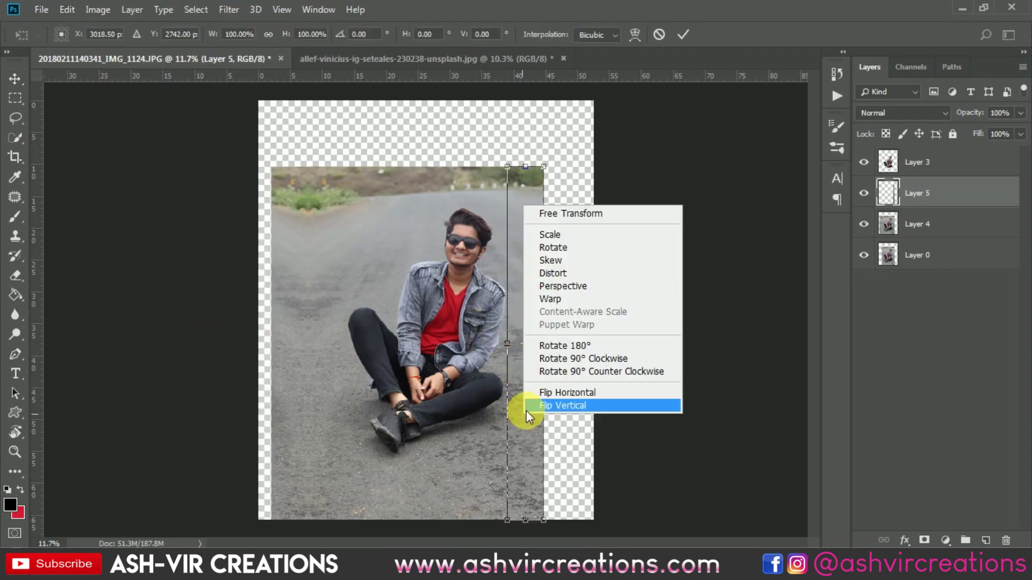
{"action": "left_click", "coordinate": [534, 394]}
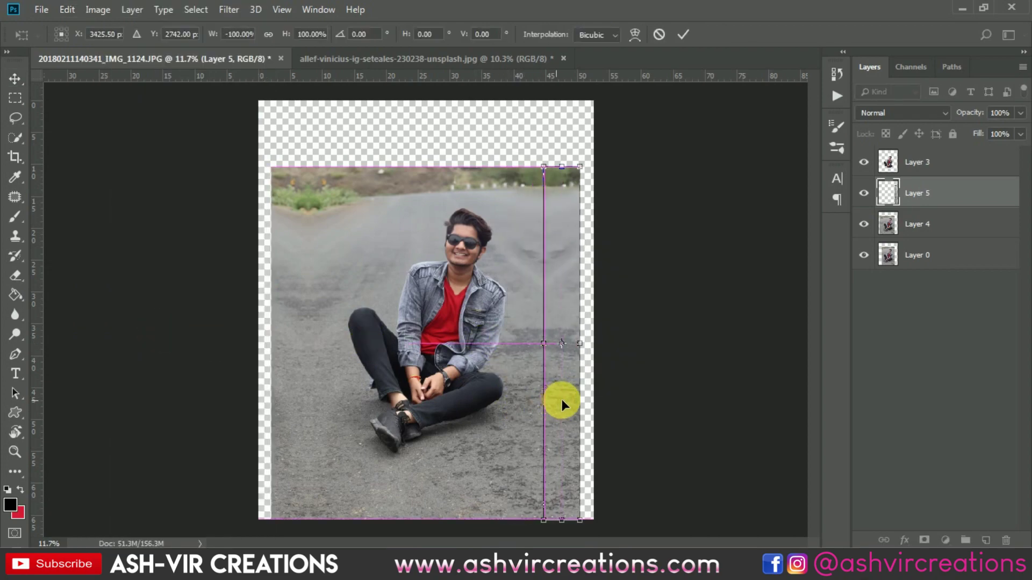
{"action": "key", "text": "Return"}
{"action": "scroll", "coordinate": [541, 328], "scroll_direction": "up", "scroll_amount": 1}
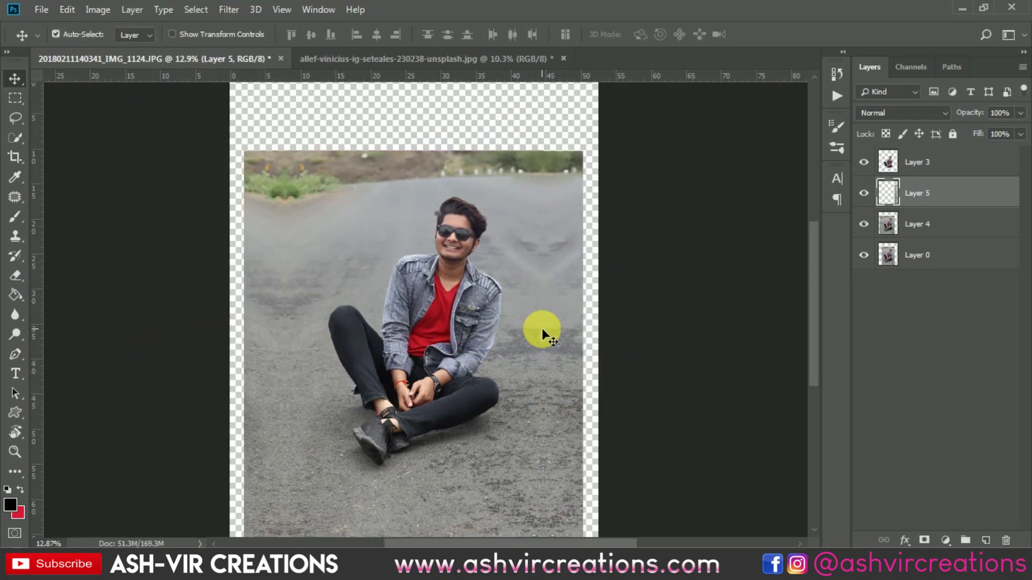
Merge Layer 4 and Layer 5 into a single Layer 5.
{"action": "left_click", "coordinate": [915, 226], "text": "ctrl"}
{"action": "right_click", "coordinate": [920, 224]}
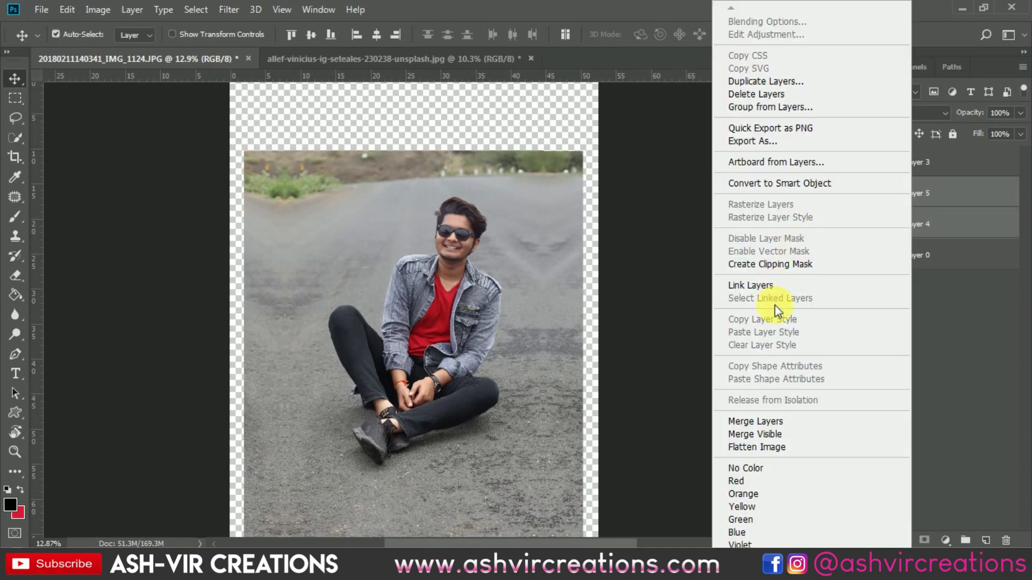
{"action": "left_click", "coordinate": [774, 421]}
{"action": "scroll", "coordinate": [114, 160], "scroll_direction": "down", "scroll_amount": 1}
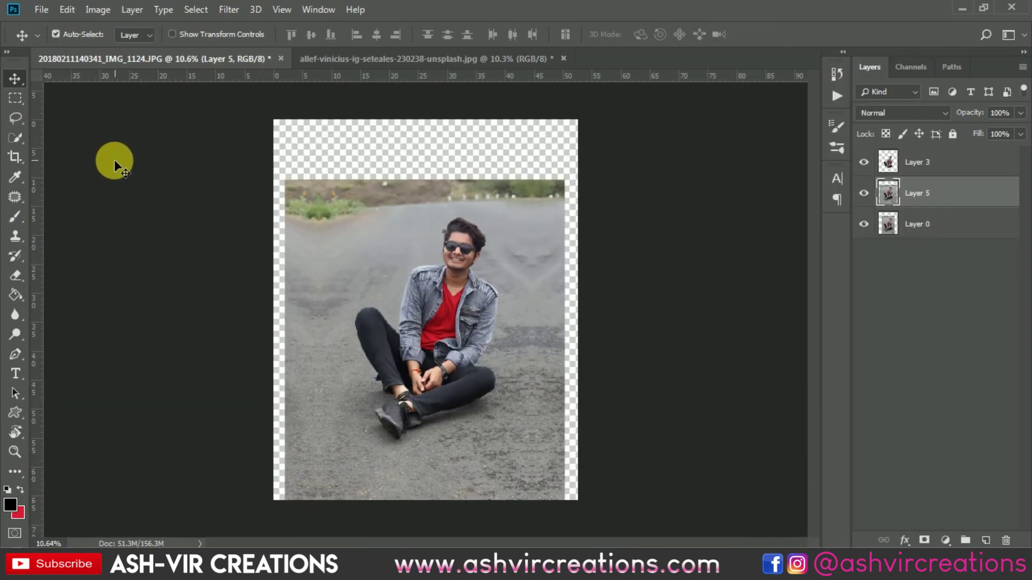
Stretch a narrow strip at the road's left edge out to the canvas edge with Ctrl+T.
{"action": "left_click", "coordinate": [15, 97]}
{"action": "left_click_drag", "start_coordinate": [258, 131], "coordinate": [346, 537]}
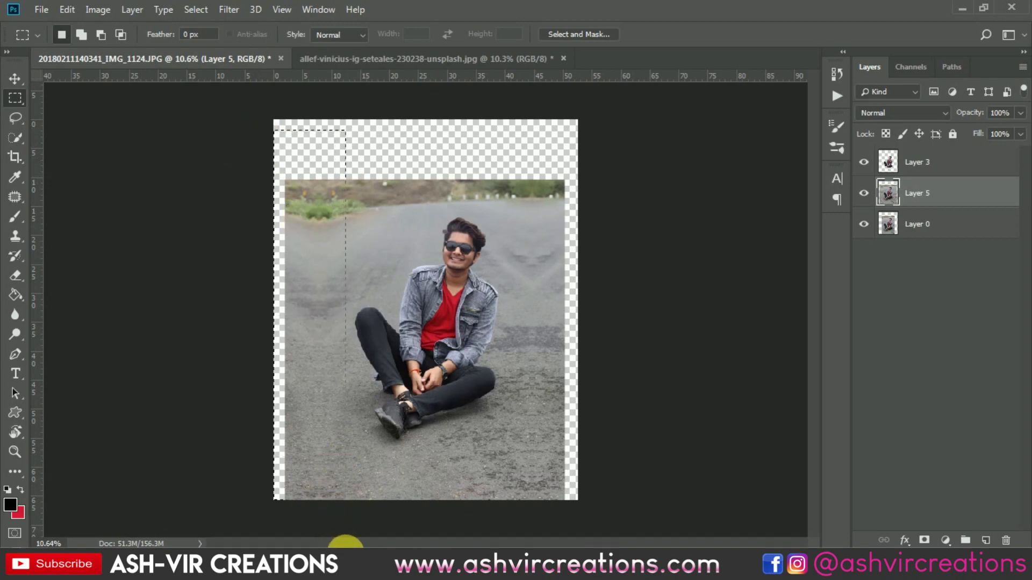
{"action": "key", "text": "ctrl+t"}
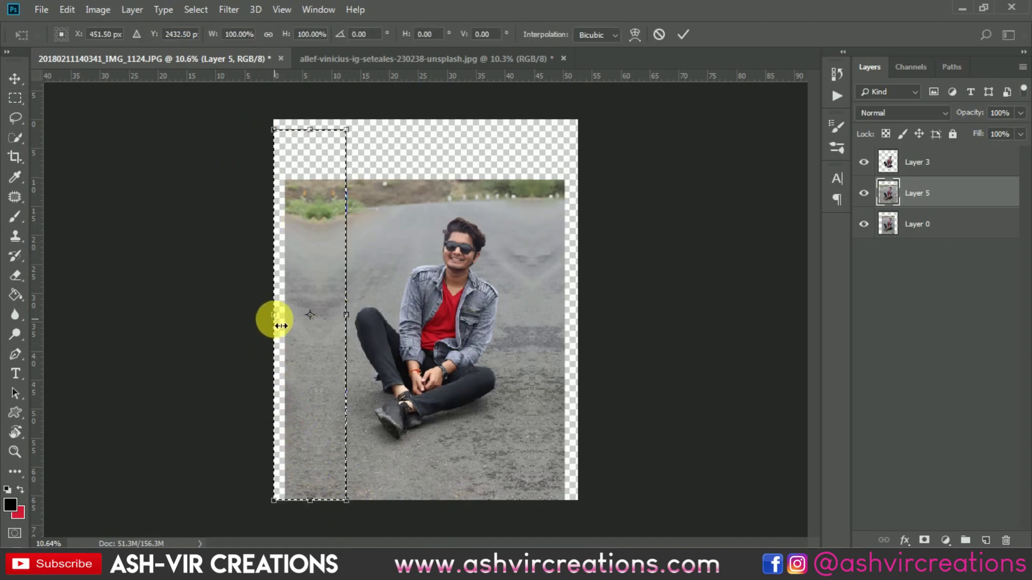
{"action": "left_click_drag", "start_coordinate": [274, 316], "coordinate": [260, 316]}
{"action": "left_click", "coordinate": [682, 34]}
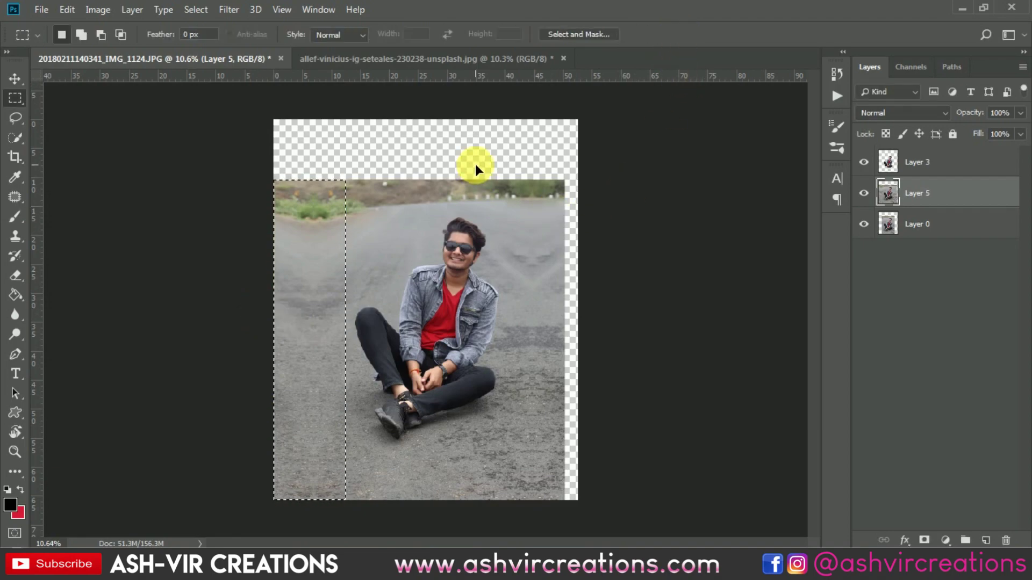
Stretch a narrow strip at the road's right edge out to the canvas edge via Free Transform.
{"action": "left_click_drag", "start_coordinate": [500, 152], "coordinate": [635, 434]}
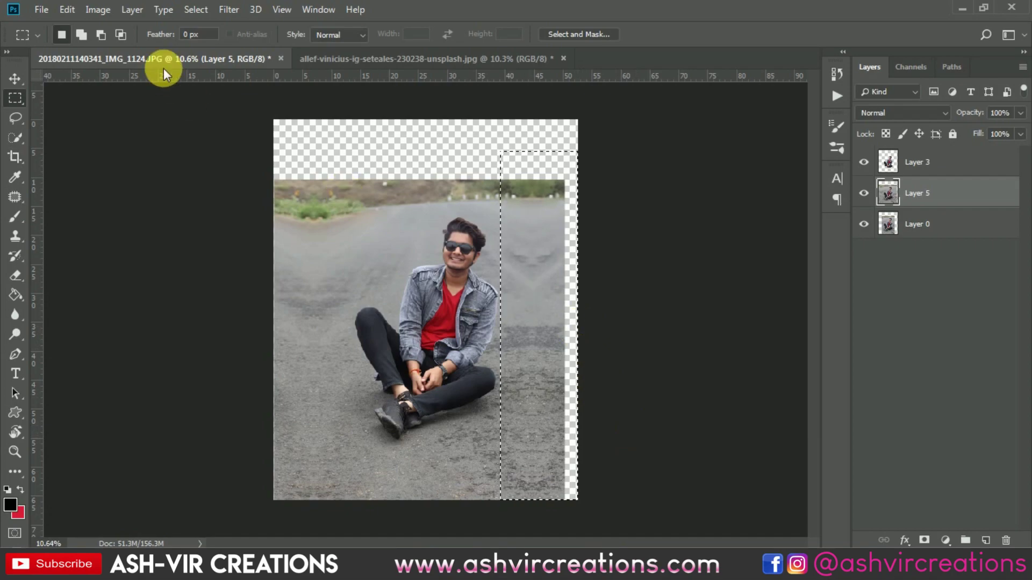
{"action": "left_click", "coordinate": [67, 9]}
{"action": "left_click", "coordinate": [145, 323]}
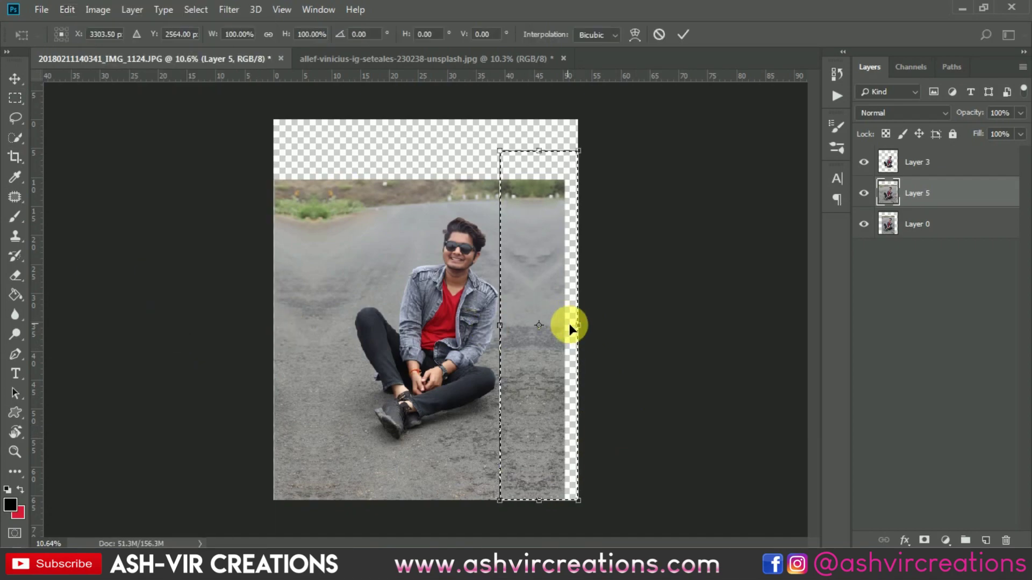
{"action": "left_click_drag", "start_coordinate": [583, 327], "coordinate": [595, 325]}
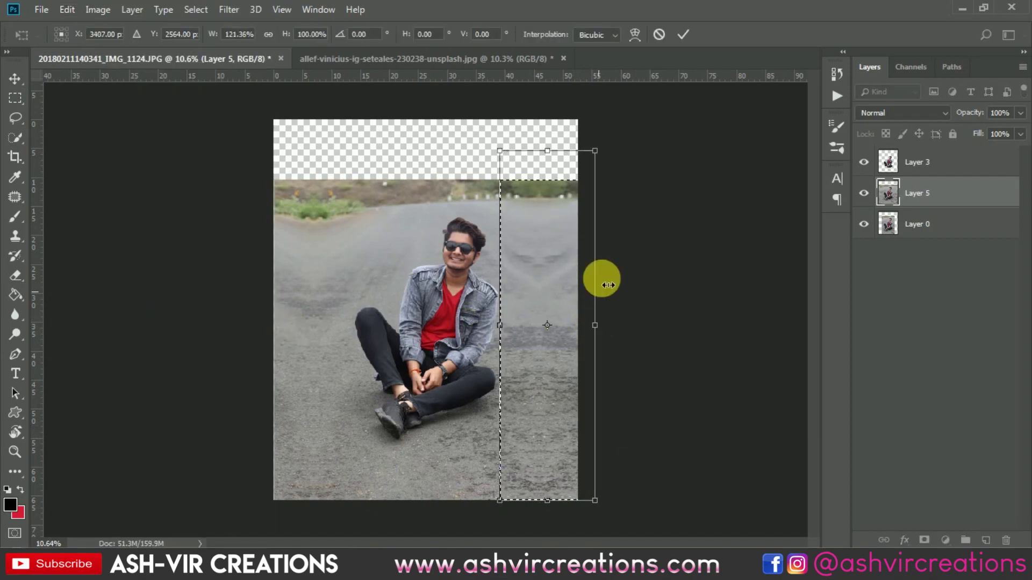
{"action": "left_click", "coordinate": [684, 34]}
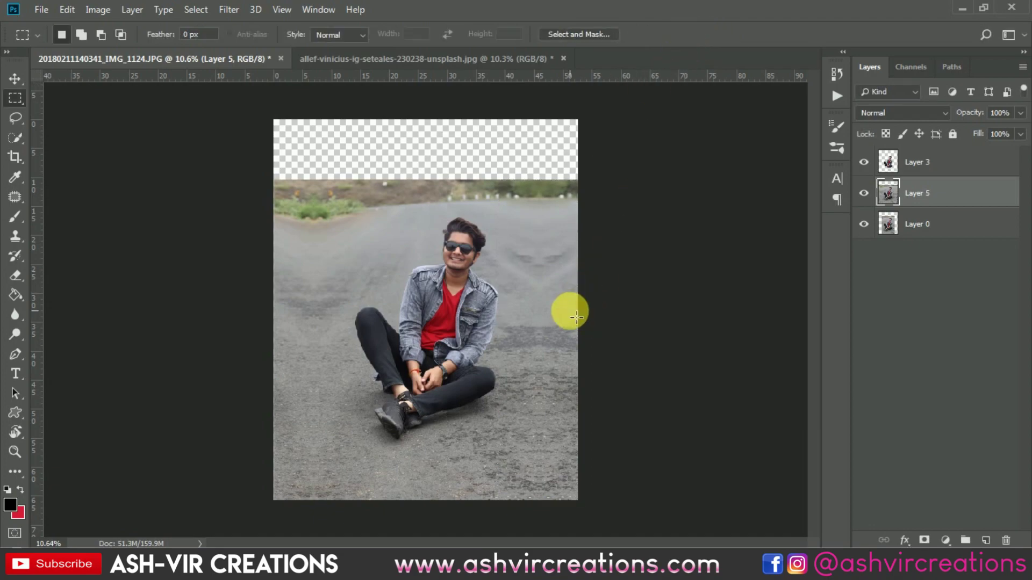
{"action": "scroll", "coordinate": [576, 317], "scroll_direction": "up", "scroll_amount": 3}
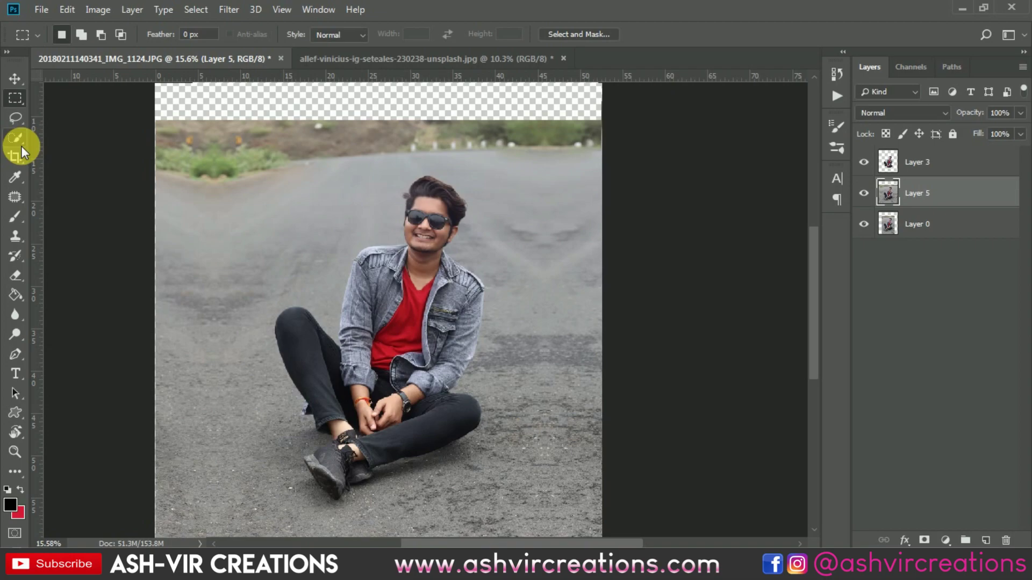
With the Patch Tool, replace the blotchy road beside the man's hands with clean asphalt.
{"action": "right_click", "coordinate": [16, 199]}
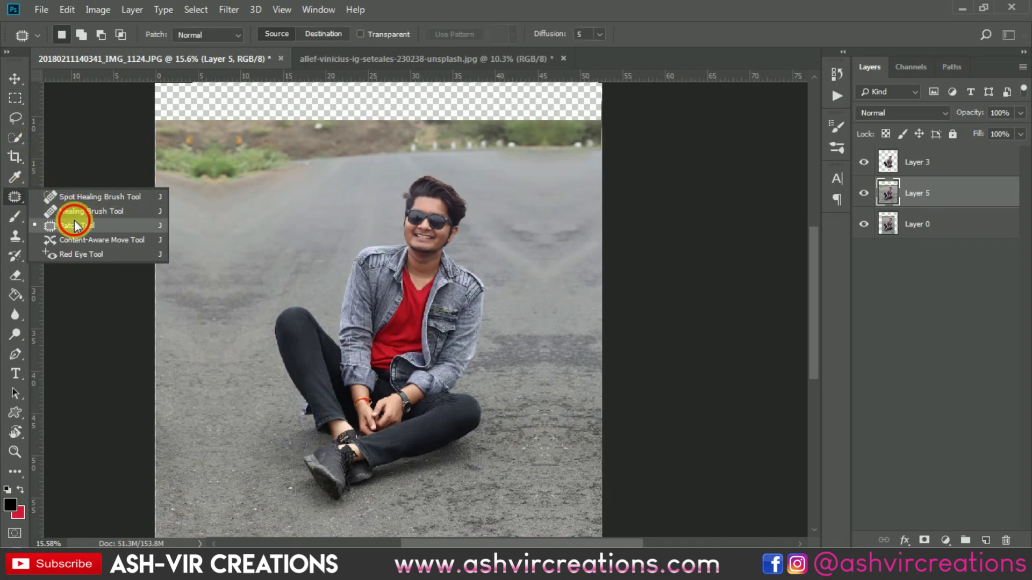
{"action": "left_click", "coordinate": [74, 222]}
{"action": "mouse_move", "coordinate": [534, 393]}
{"action": "left_mouse_down"}
{"action": "mouse_move", "coordinate": [577, 409]}
{"action": "mouse_move", "coordinate": [560, 514]}
{"action": "mouse_move", "coordinate": [523, 493]}
{"action": "mouse_move", "coordinate": [498, 407]}
{"action": "mouse_move", "coordinate": [546, 385]}
{"action": "left_mouse_up"}
{"action": "scroll", "coordinate": [546, 385], "scroll_direction": "down", "scroll_amount": 2}
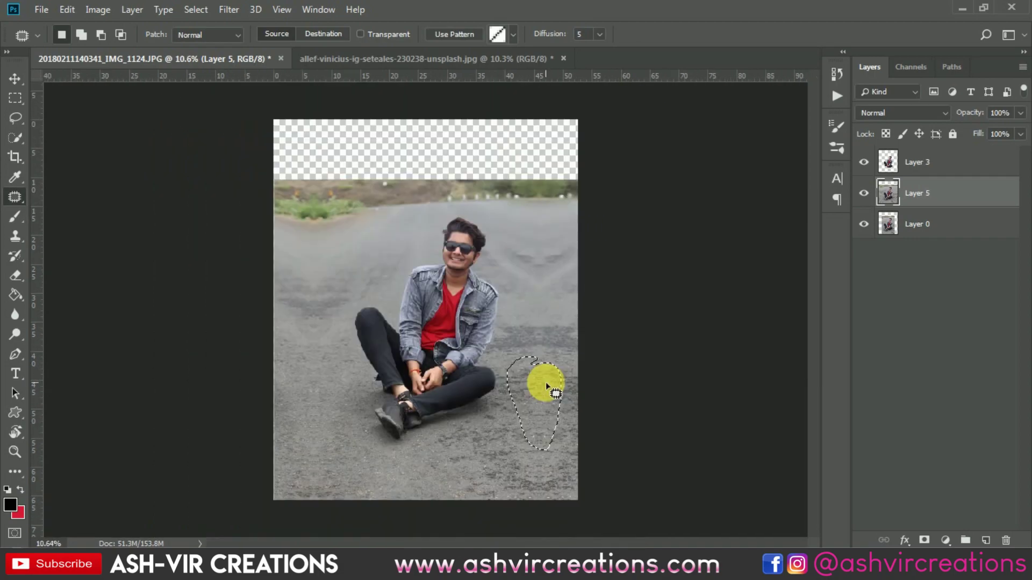
{"action": "left_click", "coordinate": [535, 424]}
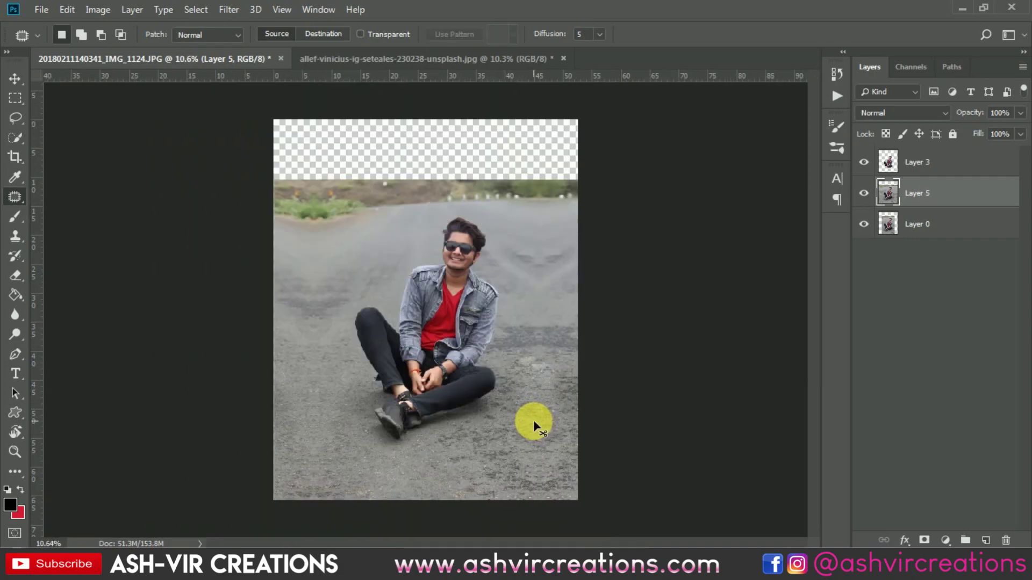
{"action": "scroll", "coordinate": [542, 371], "scroll_direction": "up", "scroll_amount": 4}
{"action": "mouse_move", "coordinate": [459, 356]}
{"action": "left_mouse_down"}
{"action": "mouse_move", "coordinate": [624, 358]}
{"action": "mouse_move", "coordinate": [704, 412]}
{"action": "mouse_move", "coordinate": [562, 442]}
{"action": "mouse_move", "coordinate": [470, 431]}
{"action": "mouse_move", "coordinate": [430, 394]}
{"action": "mouse_move", "coordinate": [503, 355]}
{"action": "left_mouse_up"}
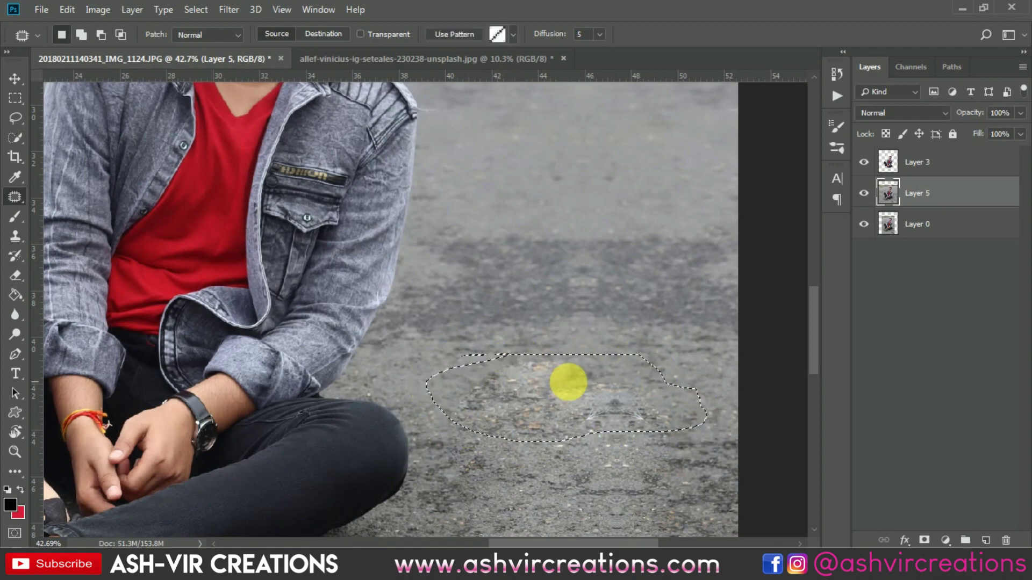
{"action": "left_click_drag", "start_coordinate": [568, 382], "coordinate": [579, 306]}
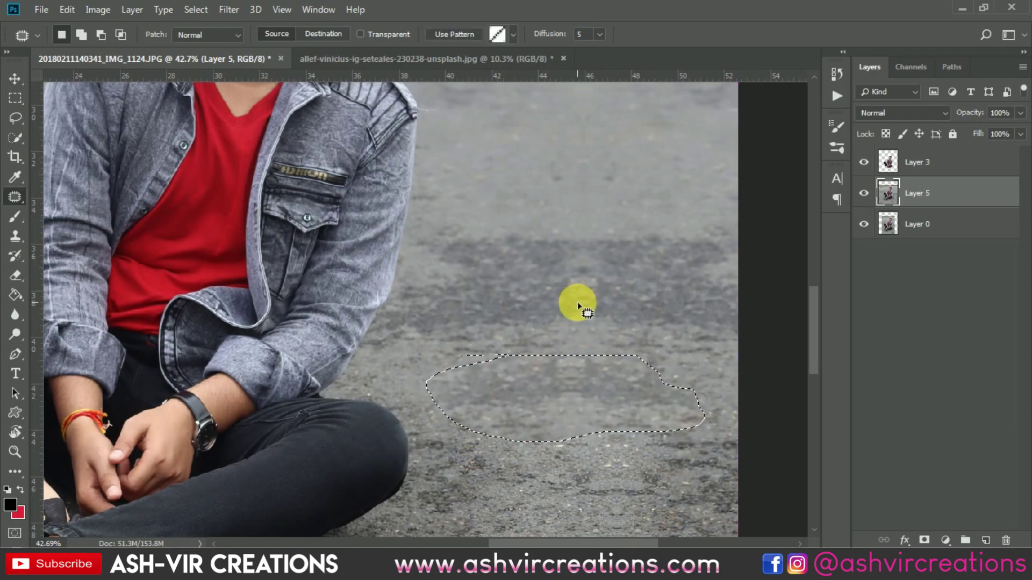
{"action": "key", "text": "ctrl+d"}
Patch the smudged road area left of the man with cleaner road texture.
{"action": "scroll", "coordinate": [579, 306], "scroll_direction": "down", "scroll_amount": 4}
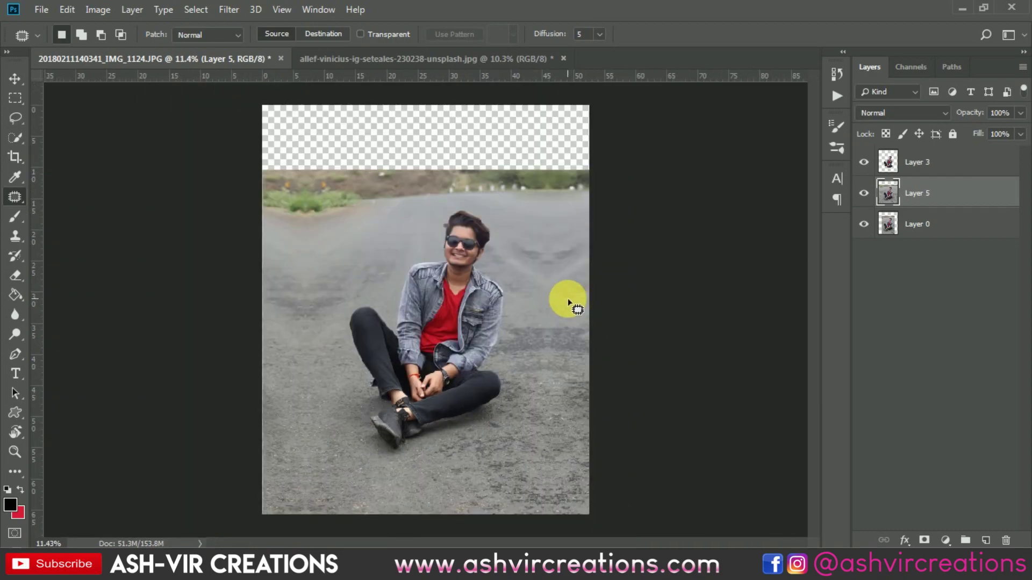
{"action": "left_click_drag", "start_coordinate": [367, 269], "coordinate": [361, 311]}
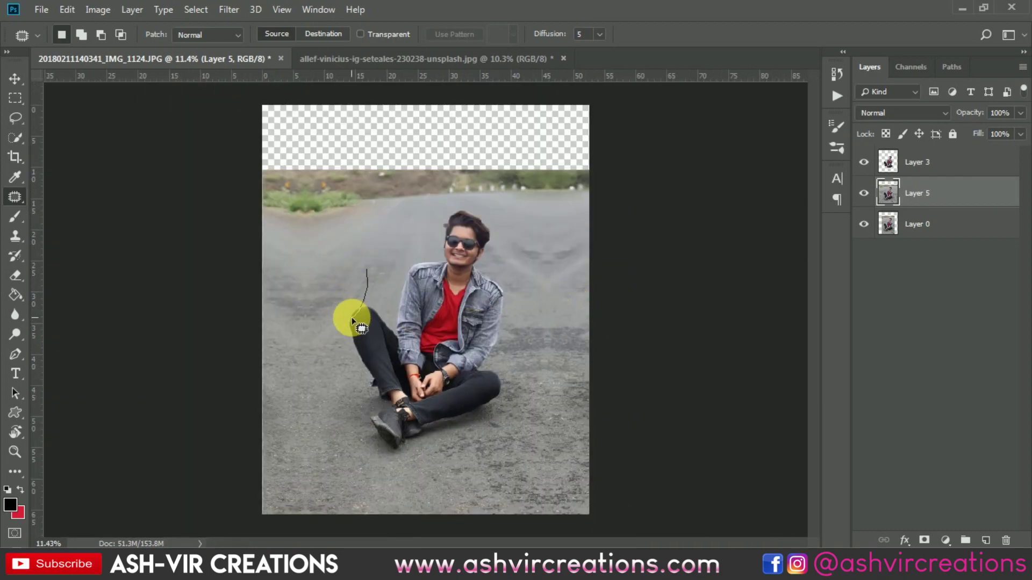
{"action": "scroll", "coordinate": [354, 322], "scroll_direction": "up", "scroll_amount": 2}
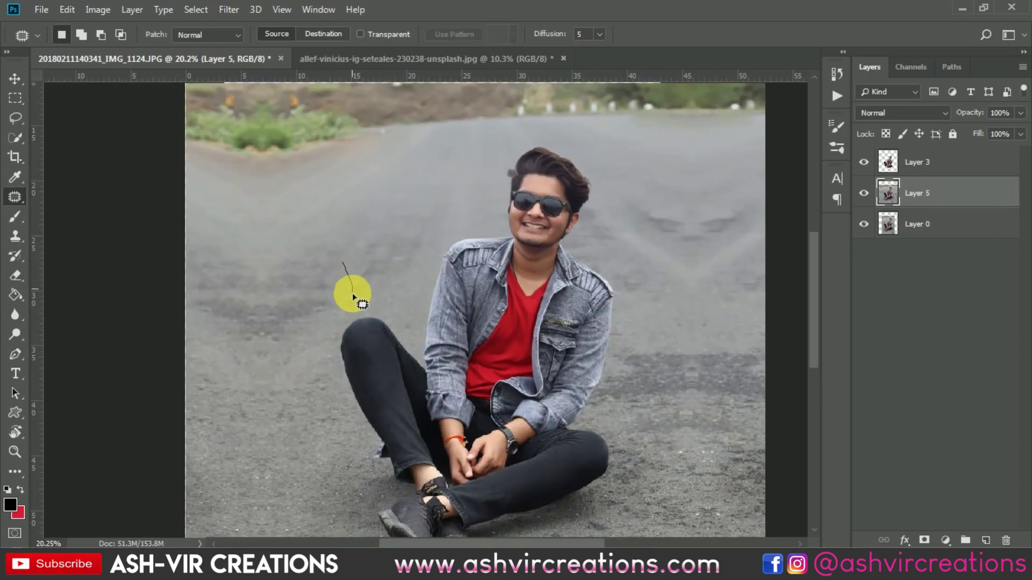
{"action": "mouse_move", "coordinate": [304, 356]}
{"action": "left_mouse_down"}
{"action": "mouse_move", "coordinate": [175, 284]}
{"action": "mouse_move", "coordinate": [253, 239]}
{"action": "mouse_move", "coordinate": [344, 267]}
{"action": "left_mouse_up"}
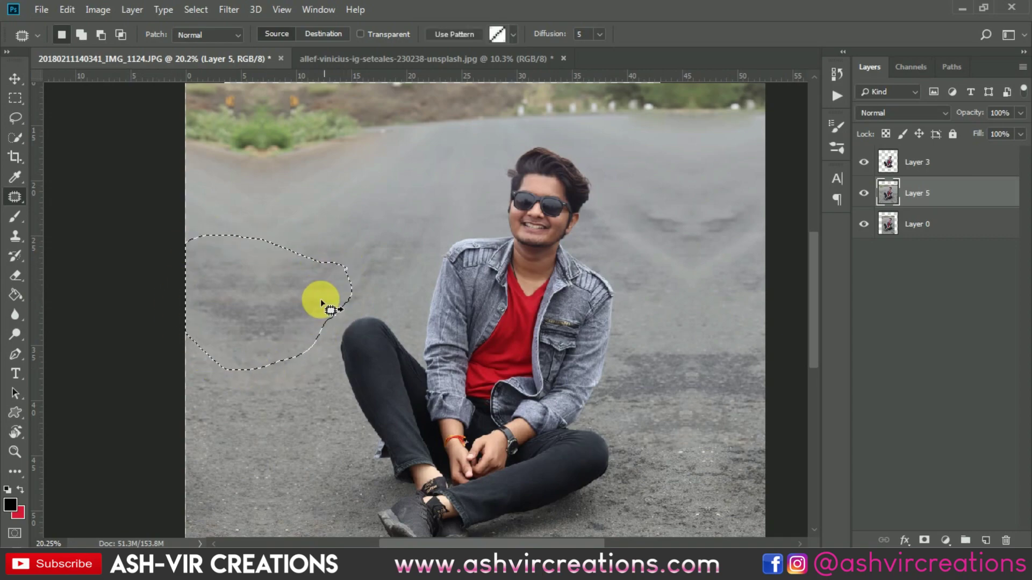
{"action": "left_click_drag", "start_coordinate": [290, 309], "coordinate": [391, 250]}
{"action": "key", "text": "ctrl+d"}
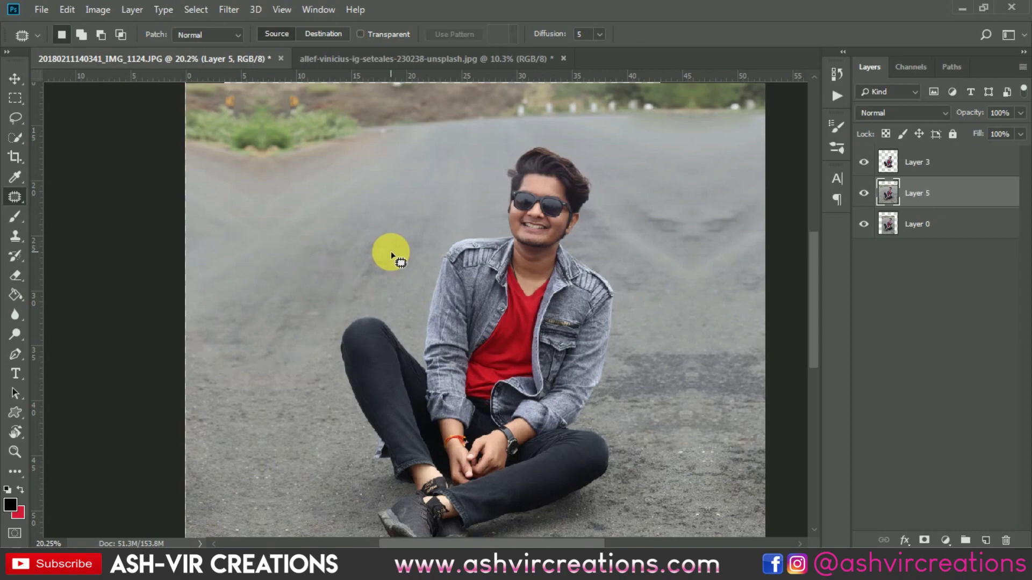
Patch the streaky road at the right edge using texture from higher up.
{"action": "scroll", "coordinate": [391, 251], "scroll_direction": "down", "scroll_amount": 2}
{"action": "scroll", "coordinate": [604, 242], "scroll_direction": "up", "scroll_amount": 2}
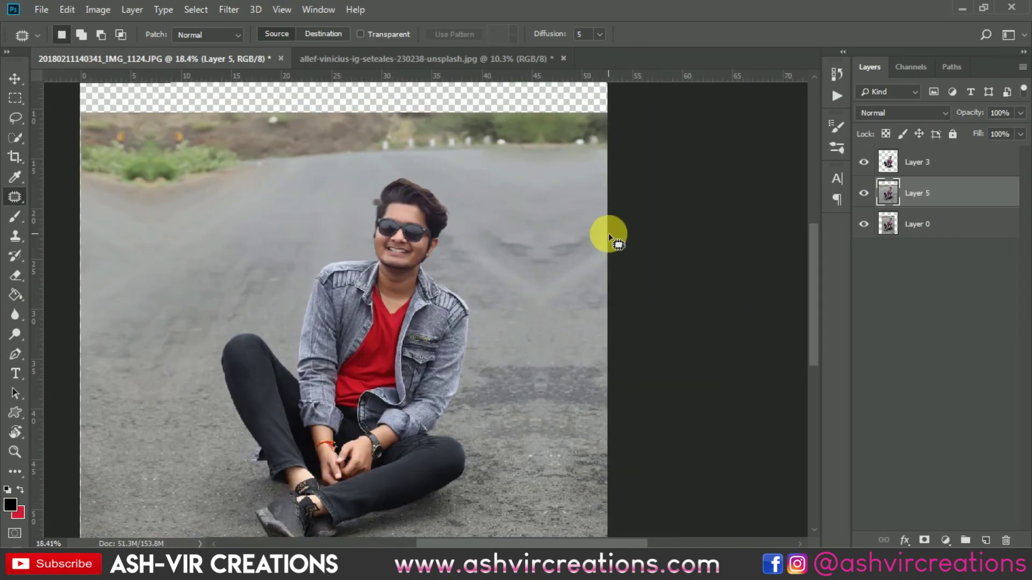
{"action": "mouse_move", "coordinate": [608, 234]}
{"action": "left_mouse_down"}
{"action": "mouse_move", "coordinate": [499, 229]}
{"action": "mouse_move", "coordinate": [494, 287]}
{"action": "mouse_move", "coordinate": [515, 312]}
{"action": "mouse_move", "coordinate": [554, 321]}
{"action": "mouse_move", "coordinate": [613, 277]}
{"action": "mouse_move", "coordinate": [615, 231]}
{"action": "left_mouse_up"}
{"action": "mouse_move", "coordinate": [551, 234]}
{"action": "left_mouse_down"}
{"action": "mouse_move", "coordinate": [586, 202]}
{"action": "mouse_move", "coordinate": [543, 207]}
{"action": "mouse_move", "coordinate": [531, 237]}
{"action": "left_mouse_up"}
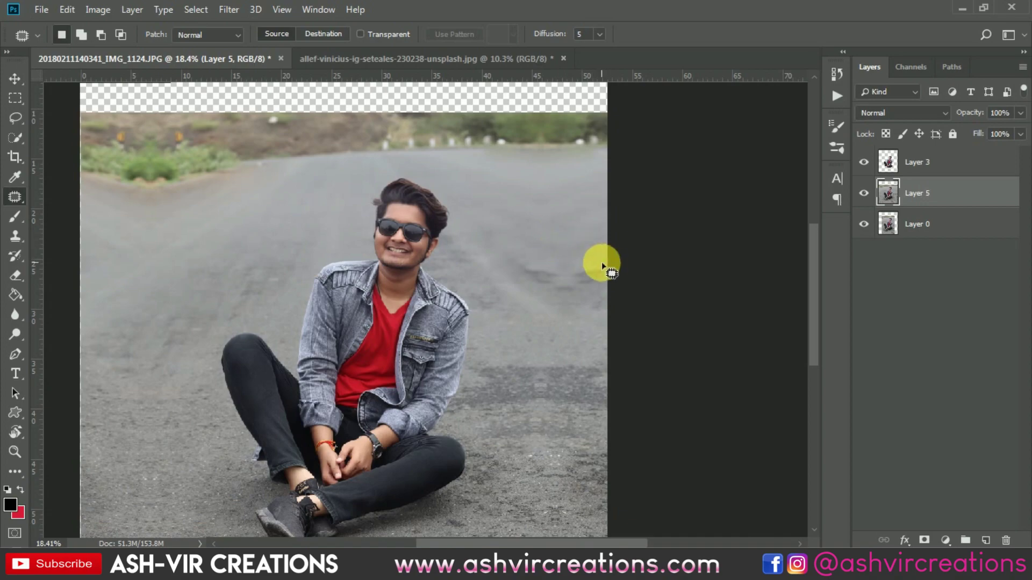
{"action": "mouse_move", "coordinate": [603, 266]}
{"action": "left_mouse_down"}
{"action": "mouse_move", "coordinate": [533, 263]}
{"action": "mouse_move", "coordinate": [554, 301]}
{"action": "mouse_move", "coordinate": [616, 268]}
{"action": "left_mouse_up"}
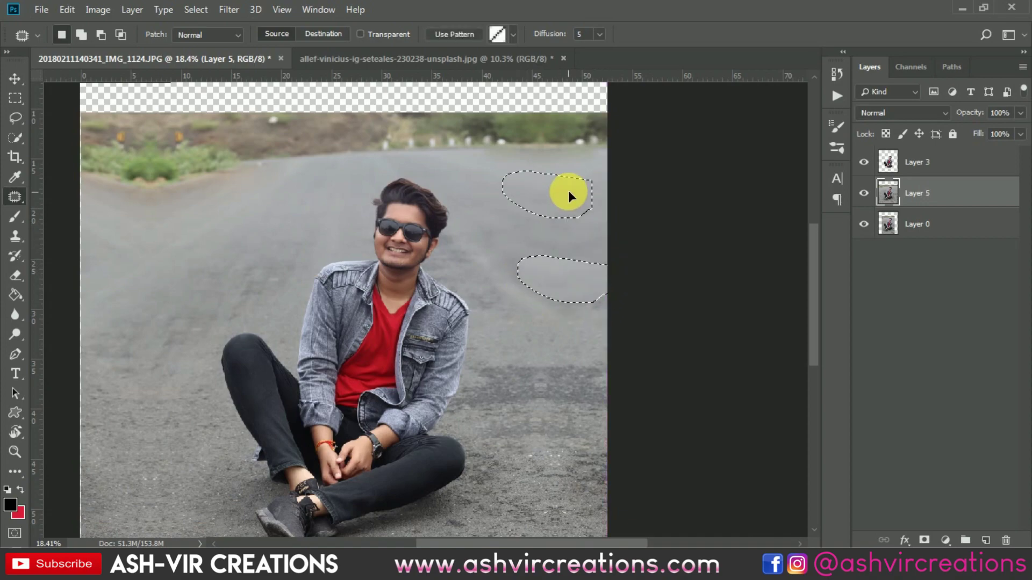
{"action": "left_click_drag", "start_coordinate": [569, 191], "coordinate": [573, 190]}
{"action": "scroll", "coordinate": [585, 242], "scroll_direction": "down", "scroll_amount": 2}
{"action": "scroll", "coordinate": [579, 267], "scroll_direction": "up", "scroll_amount": 4}
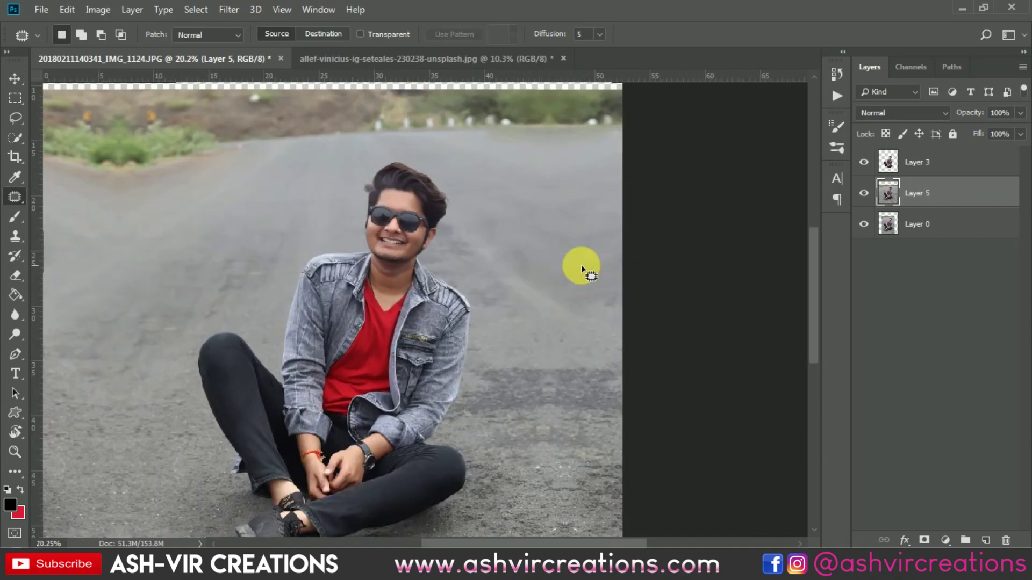
{"action": "scroll", "coordinate": [586, 274], "scroll_direction": "down", "scroll_amount": 2}
{"action": "scroll", "coordinate": [586, 274], "scroll_direction": "down", "scroll_amount": 2}
{"action": "scroll", "coordinate": [450, 237], "scroll_direction": "up", "scroll_amount": 1}
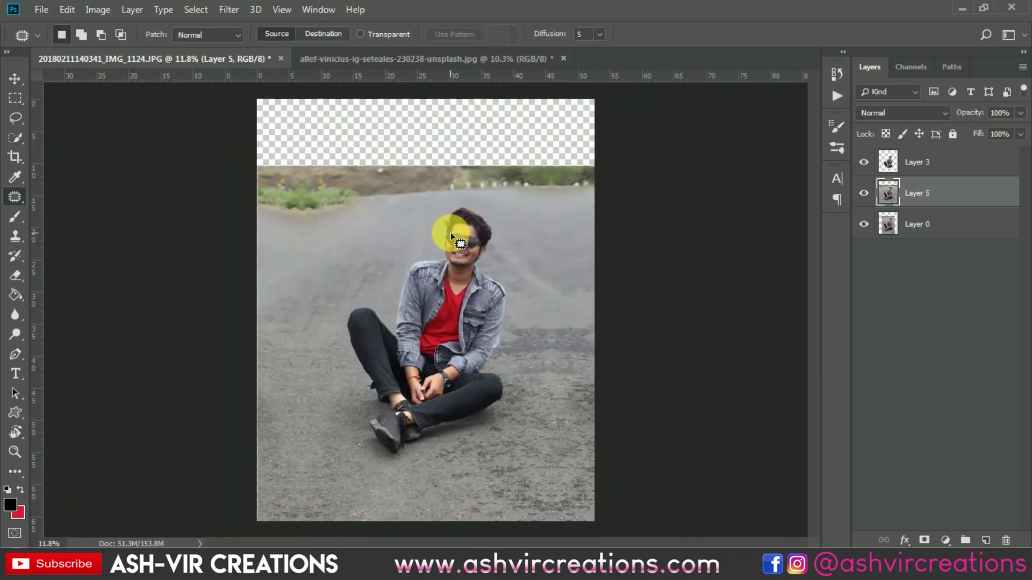
Toggle Layer 5's visibility on and off to compare before and after the patching.
{"action": "key", "text": "v"}
{"action": "scroll", "coordinate": [450, 230], "scroll_direction": "up", "scroll_amount": 1}
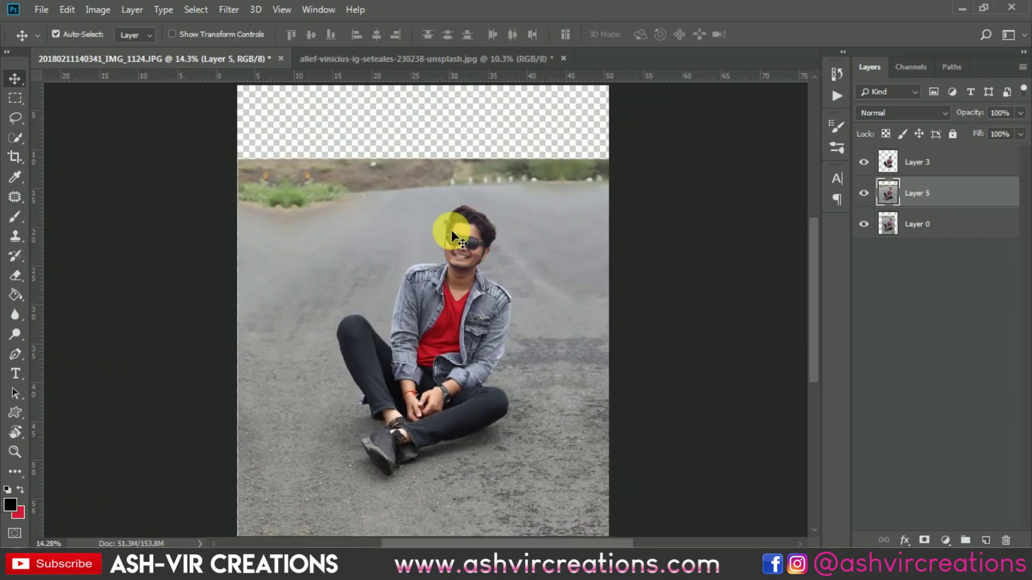
{"action": "scroll", "coordinate": [451, 230], "scroll_direction": "down", "scroll_amount": 1}
{"action": "left_click", "coordinate": [864, 193]}
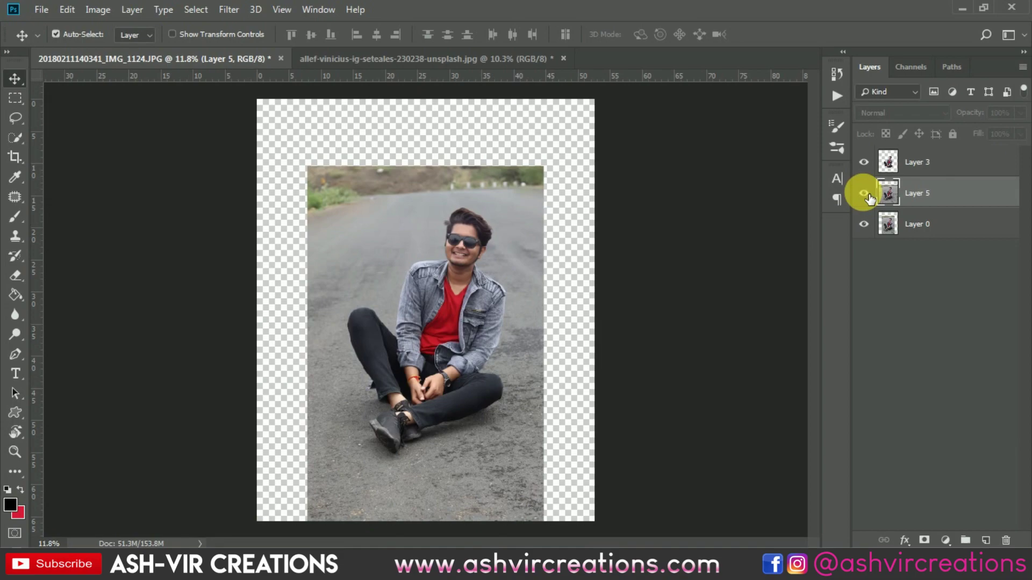
{"action": "left_click", "coordinate": [864, 193]}
{"action": "scroll", "coordinate": [473, 209], "scroll_direction": "up", "scroll_amount": 2}
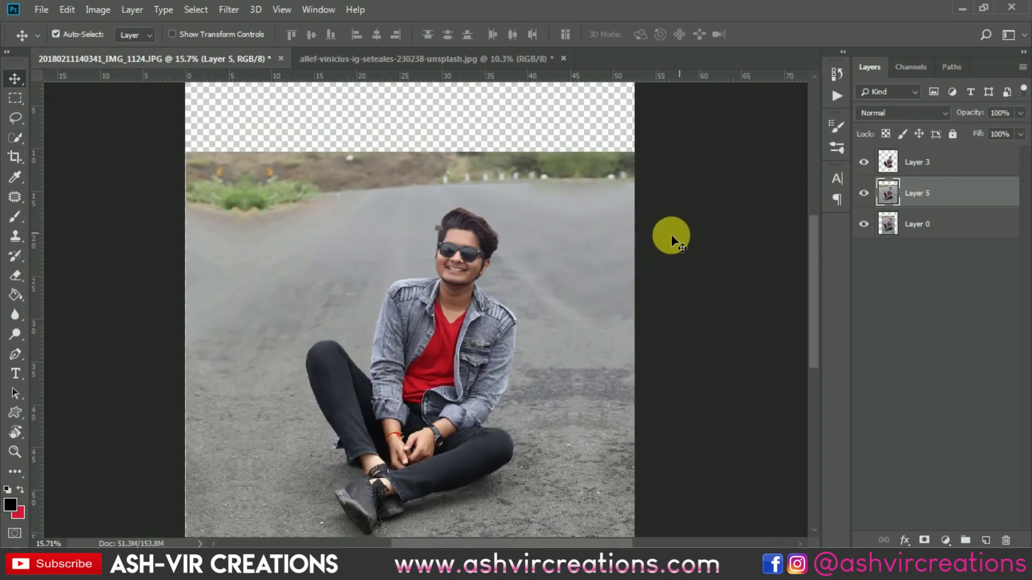
{"action": "scroll", "coordinate": [671, 234], "scroll_direction": "up", "scroll_amount": 3}
{"action": "left_click", "coordinate": [864, 196]}
{"action": "left_click", "coordinate": [863, 197]}
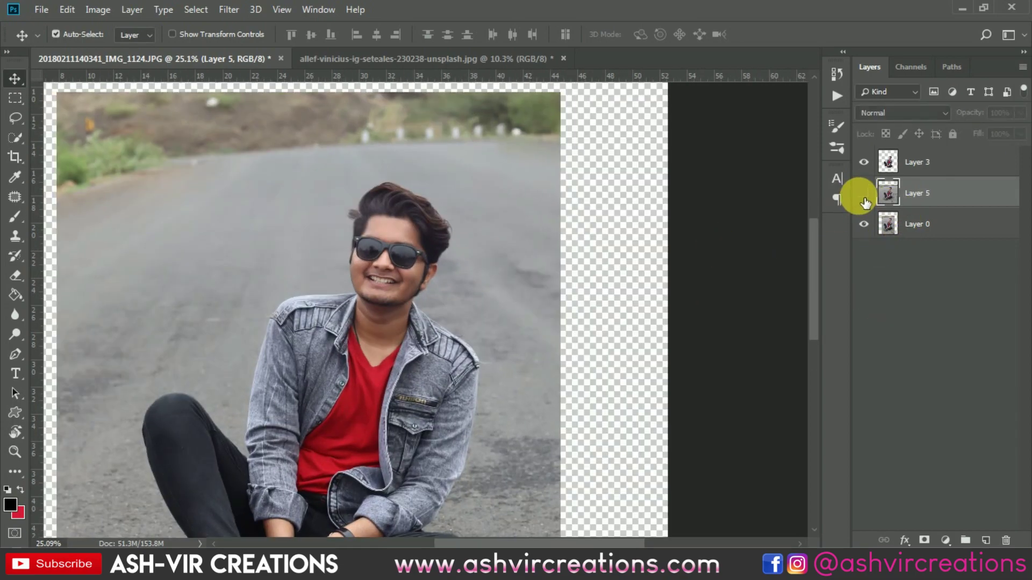
{"action": "left_click", "coordinate": [864, 196]}
{"action": "scroll", "coordinate": [627, 256], "scroll_direction": "down", "scroll_amount": 3}
{"action": "scroll", "coordinate": [627, 256], "scroll_direction": "down", "scroll_amount": 1}
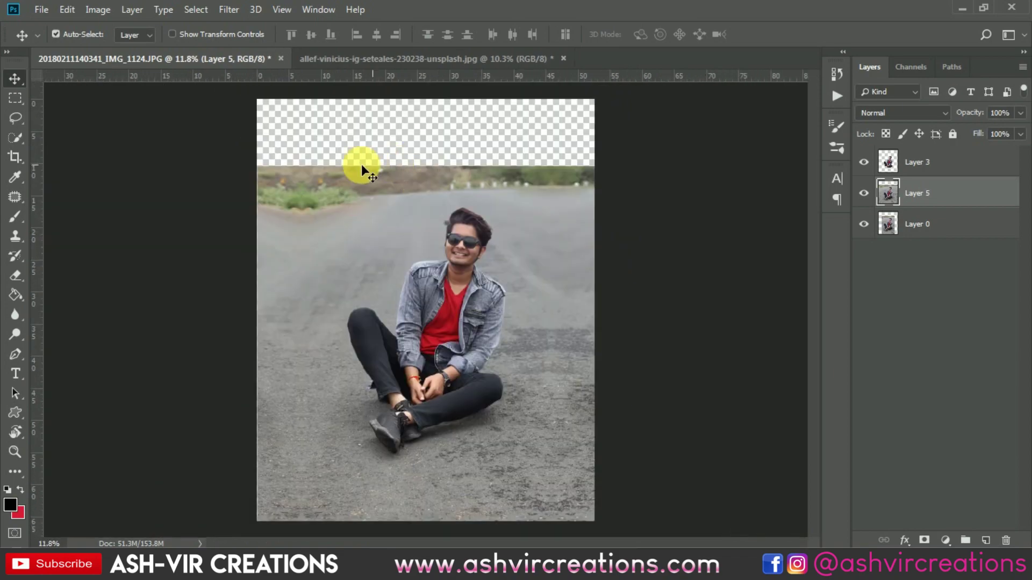
{"action": "left_click", "coordinate": [40, 11]}
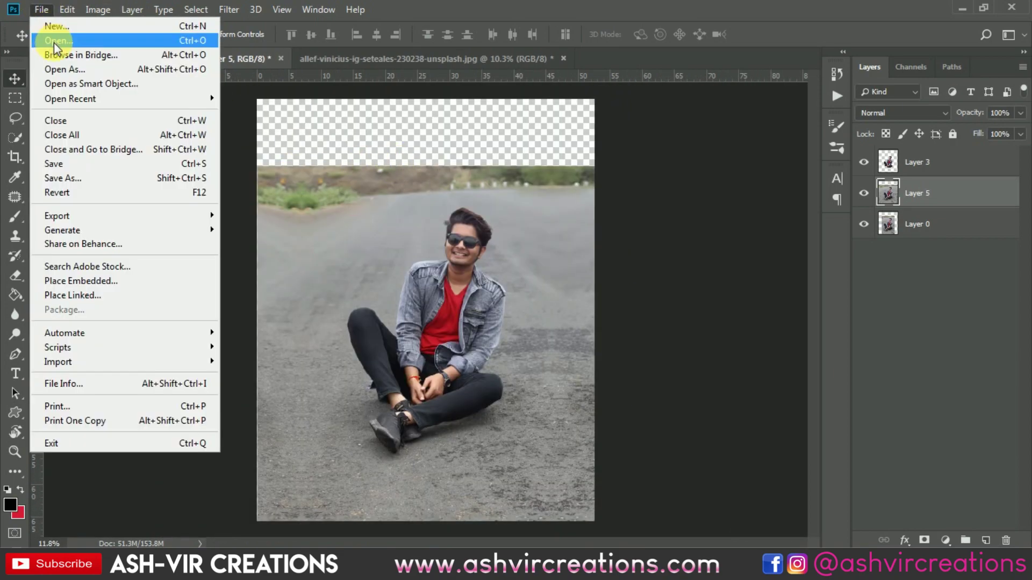
Close the sparkle trail document without saving its changes.
{"action": "left_click", "coordinate": [55, 43]}
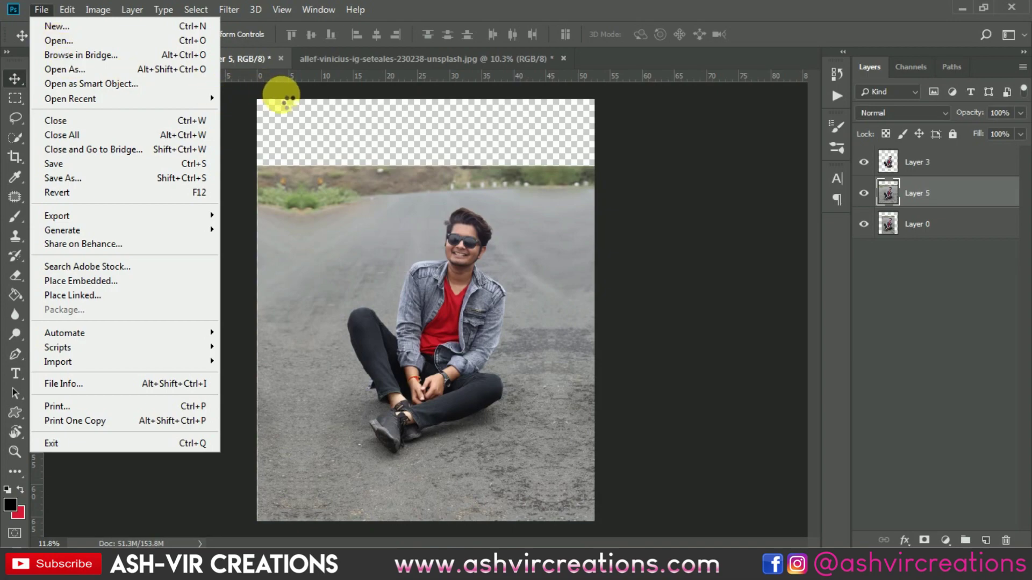
{"action": "key", "text": "Escape"}
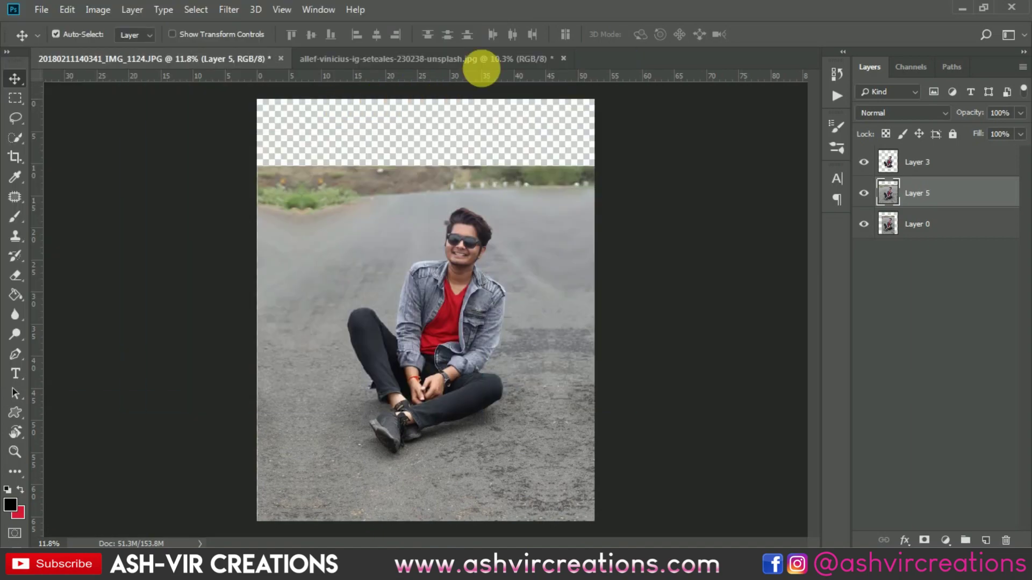
{"action": "left_click", "coordinate": [562, 58]}
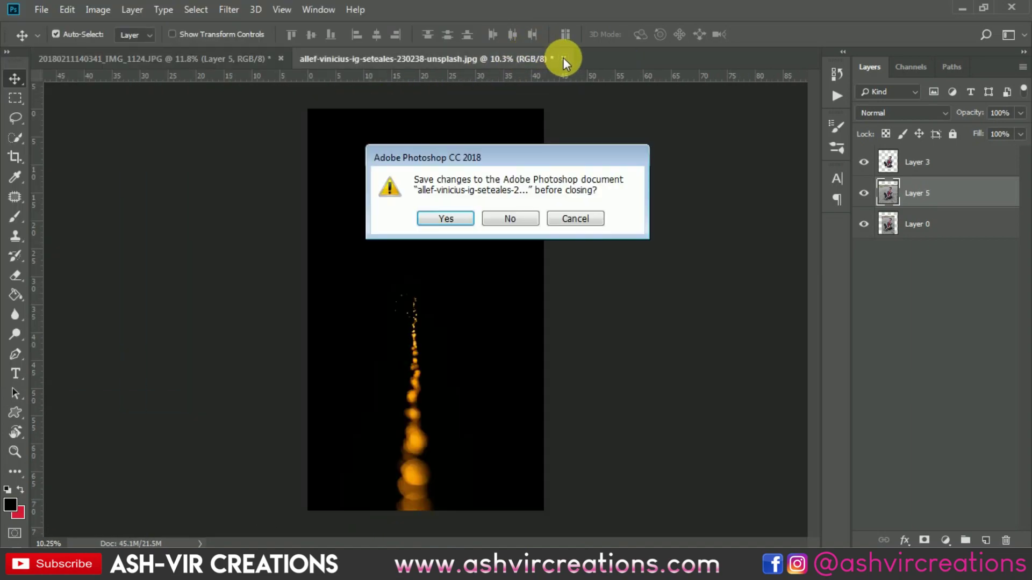
{"action": "left_click", "coordinate": [519, 224]}
Open fdg.jpg, the sunset beach photo, from the Bryandmc folder.
{"action": "left_click", "coordinate": [41, 11]}
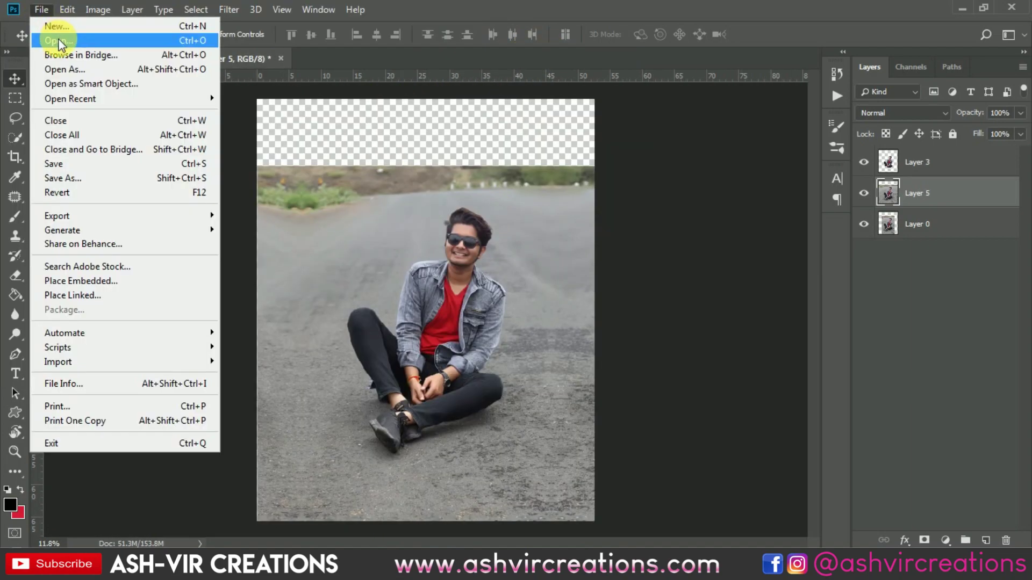
{"action": "left_click", "coordinate": [56, 39]}
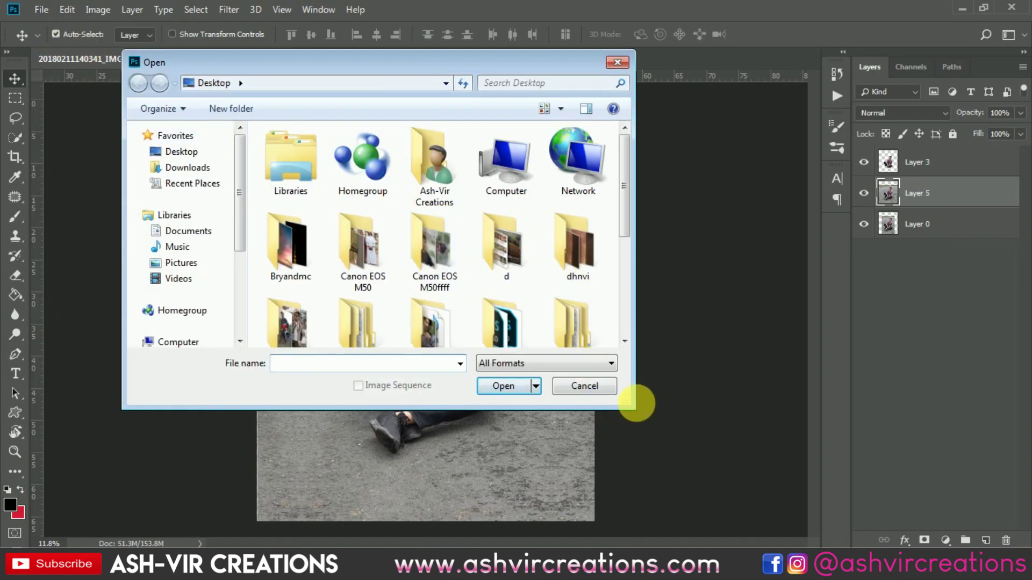
{"action": "left_click_drag", "start_coordinate": [634, 403], "coordinate": [790, 510]}
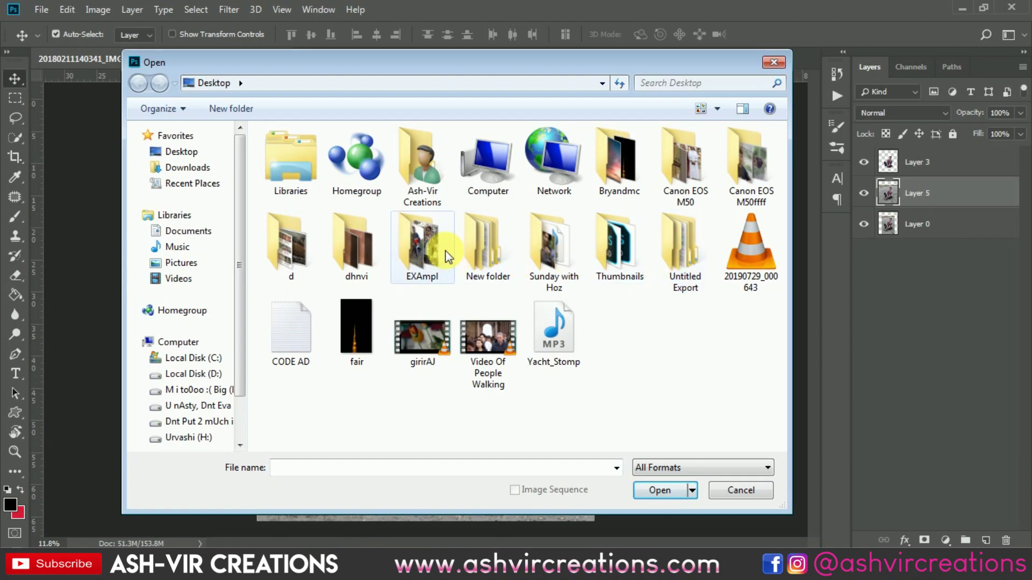
{"action": "double_click", "coordinate": [608, 158]}
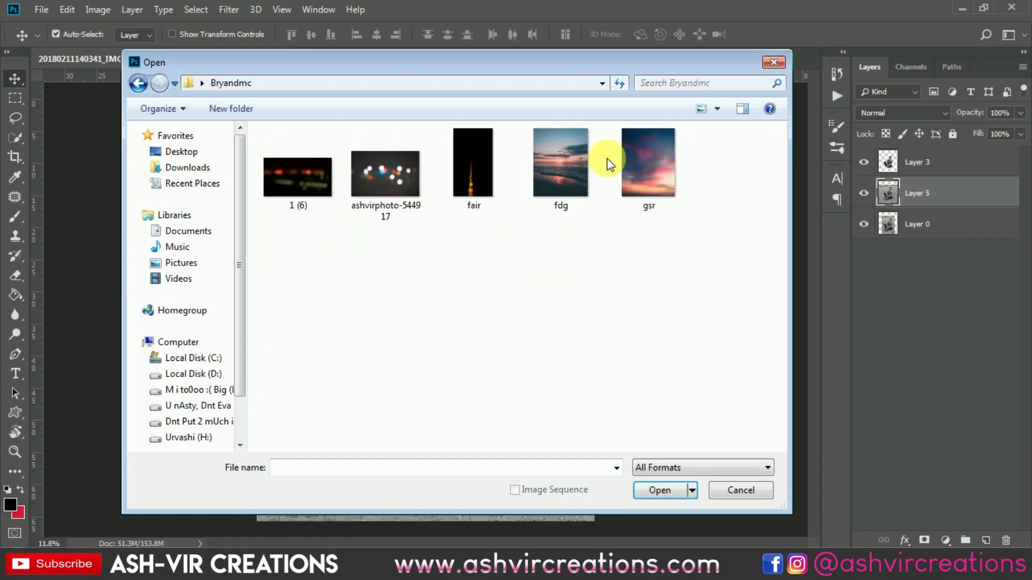
{"action": "double_click", "coordinate": [581, 163]}
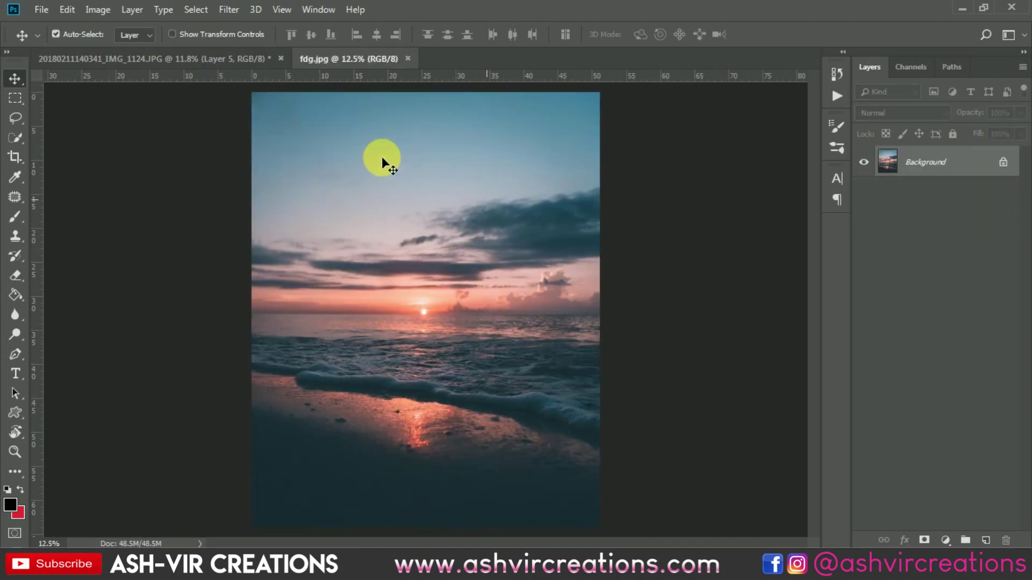
Drag the sunset photo into the road composite as Layer 6 and move it toward the canvas top.
{"action": "scroll", "coordinate": [381, 156], "scroll_direction": "down", "scroll_amount": 1}
{"action": "left_click_drag", "start_coordinate": [260, 57], "coordinate": [389, 160]}
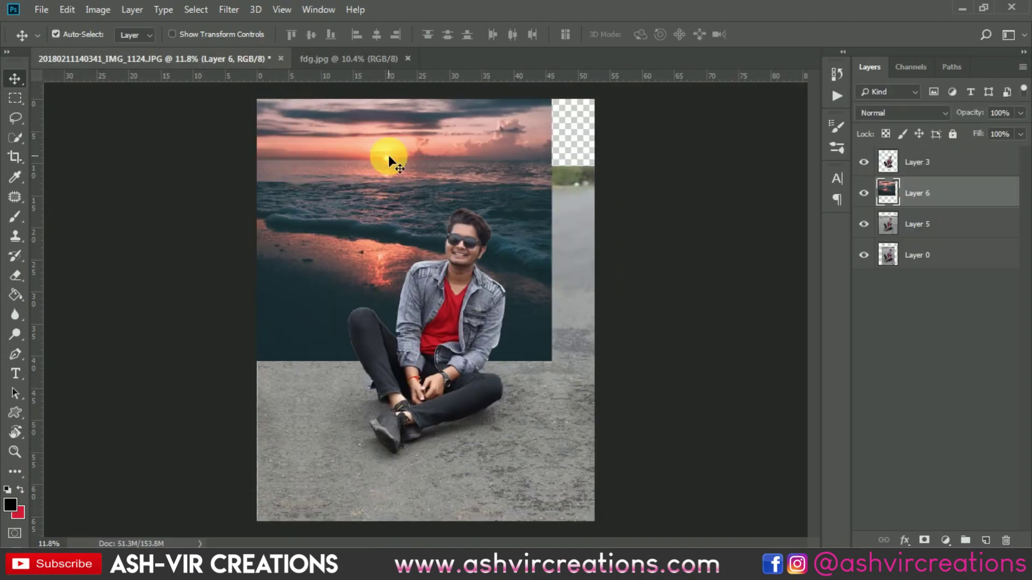
{"action": "left_click_drag", "start_coordinate": [430, 191], "coordinate": [480, 349]}
{"action": "left_click_drag", "start_coordinate": [476, 350], "coordinate": [467, 296]}
Scale the sunset layer to span the full canvas width and shift it upward.
{"action": "key", "text": "ctrl+t"}
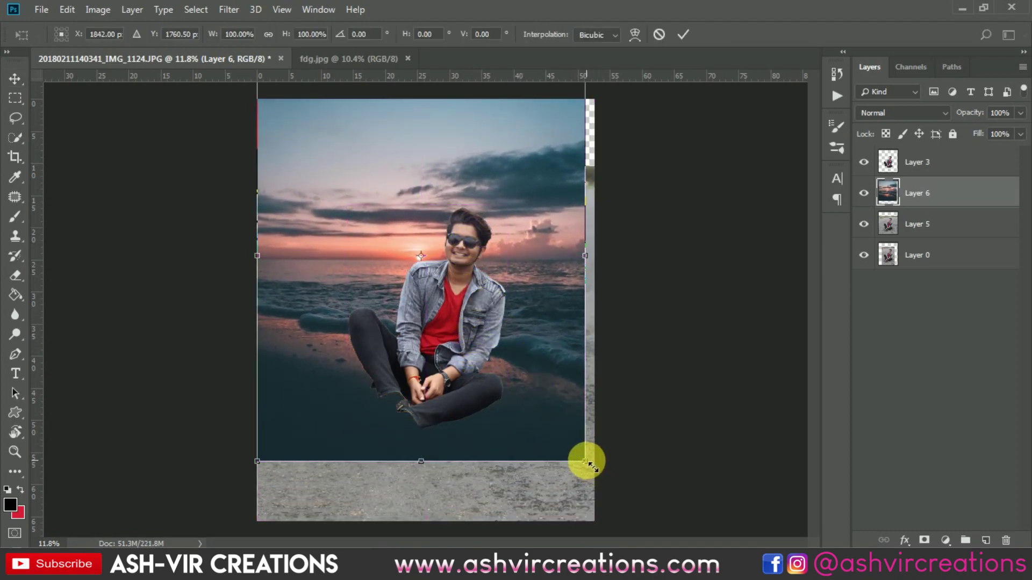
{"action": "left_click_drag", "start_coordinate": [585, 461], "coordinate": [600, 469]}
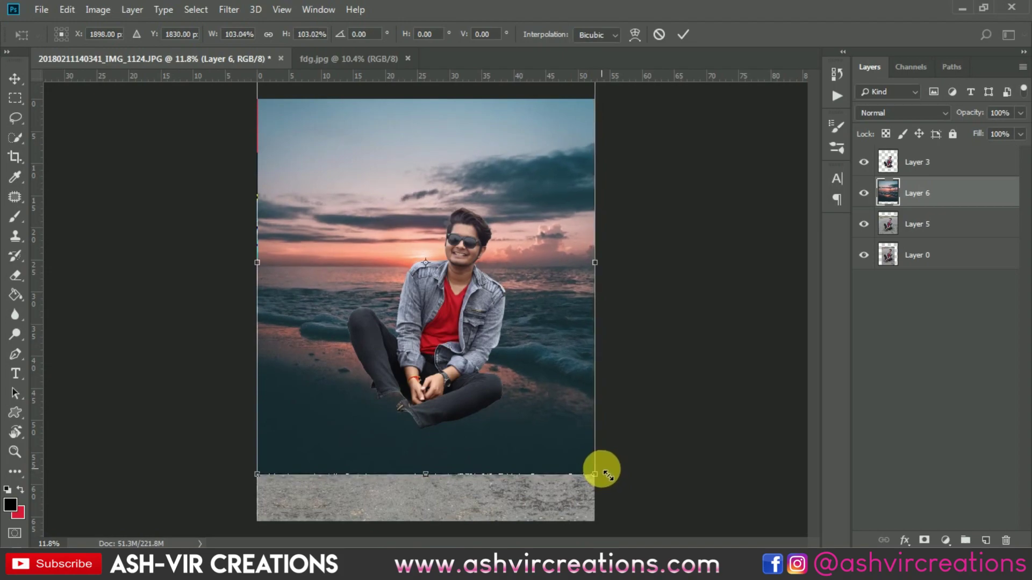
{"action": "left_click_drag", "start_coordinate": [523, 301], "coordinate": [523, 244]}
{"action": "key", "text": "Return"}
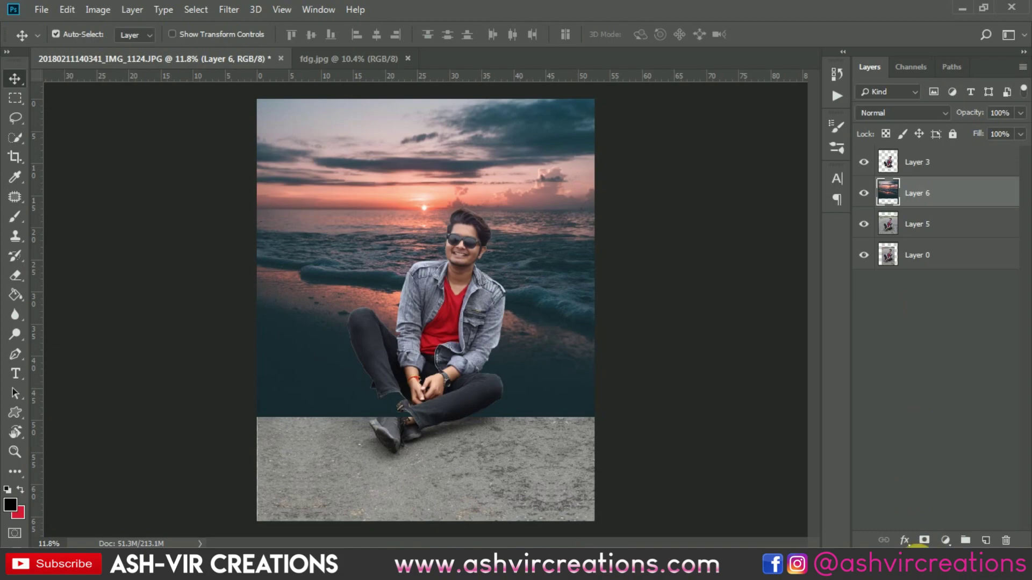
Add a layer mask to Layer 6 and paint out the beach and sea with a large black brush.
{"action": "left_click", "coordinate": [924, 540]}
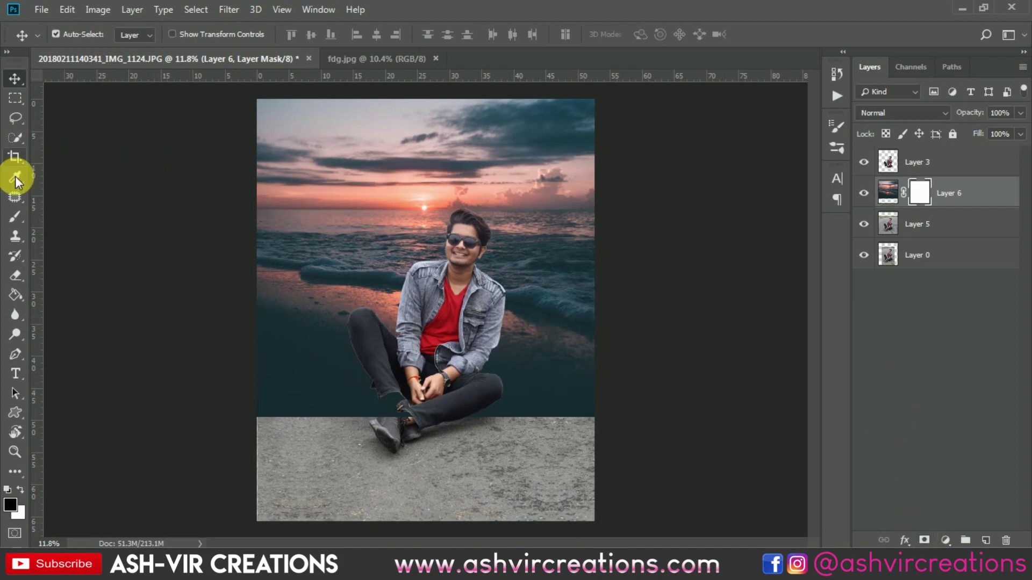
{"action": "left_click", "coordinate": [13, 215]}
{"action": "mouse_move", "coordinate": [295, 325]}
{"action": "left_mouse_down"}
{"action": "mouse_move", "coordinate": [361, 369]}
{"action": "mouse_move", "coordinate": [518, 322]}
{"action": "mouse_move", "coordinate": [617, 357]}
{"action": "mouse_move", "coordinate": [554, 368]}
{"action": "mouse_move", "coordinate": [484, 414]}
{"action": "mouse_move", "coordinate": [707, 437]}
{"action": "left_mouse_up"}
{"action": "scroll", "coordinate": [503, 250], "scroll_direction": "up", "scroll_amount": 5}
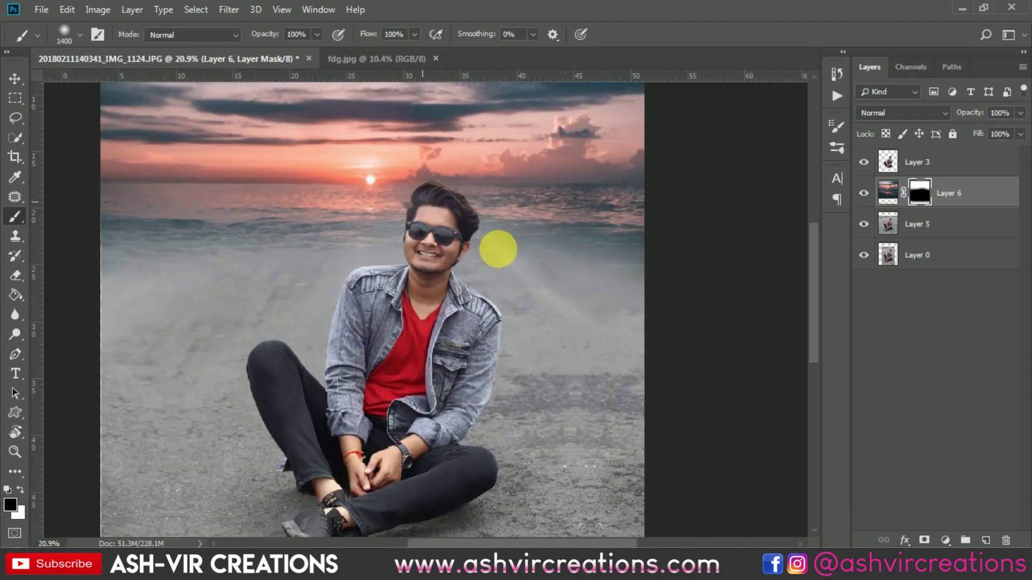
{"action": "key", "text": "bracketleft"}
{"action": "key", "text": "bracketleft"}
{"action": "key", "text": "bracketleft"}
{"action": "key", "text": "bracketleft"}
{"action": "key", "text": "bracketleft"}
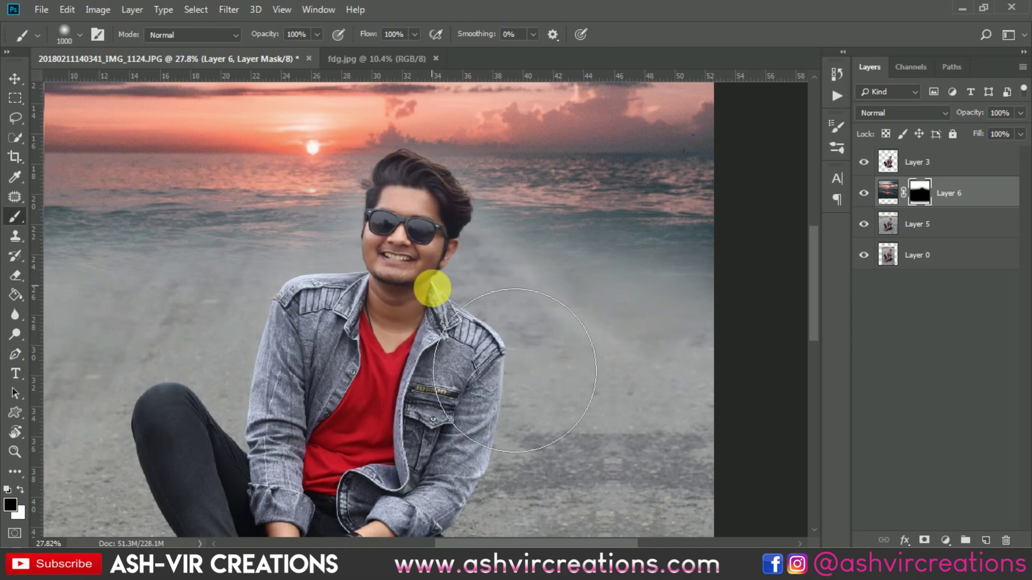
{"action": "scroll", "coordinate": [427, 292], "scroll_direction": "down", "scroll_amount": 3}
{"action": "key", "text": "bracketright"}
{"action": "key", "text": "bracketright"}
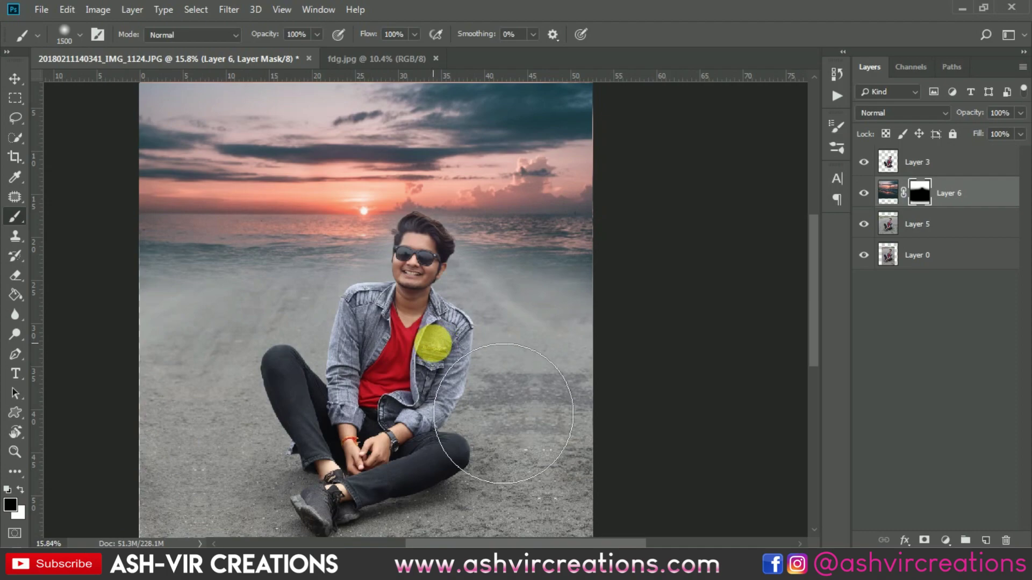
{"action": "key", "text": "bracketright"}
{"action": "key", "text": "bracketright"}
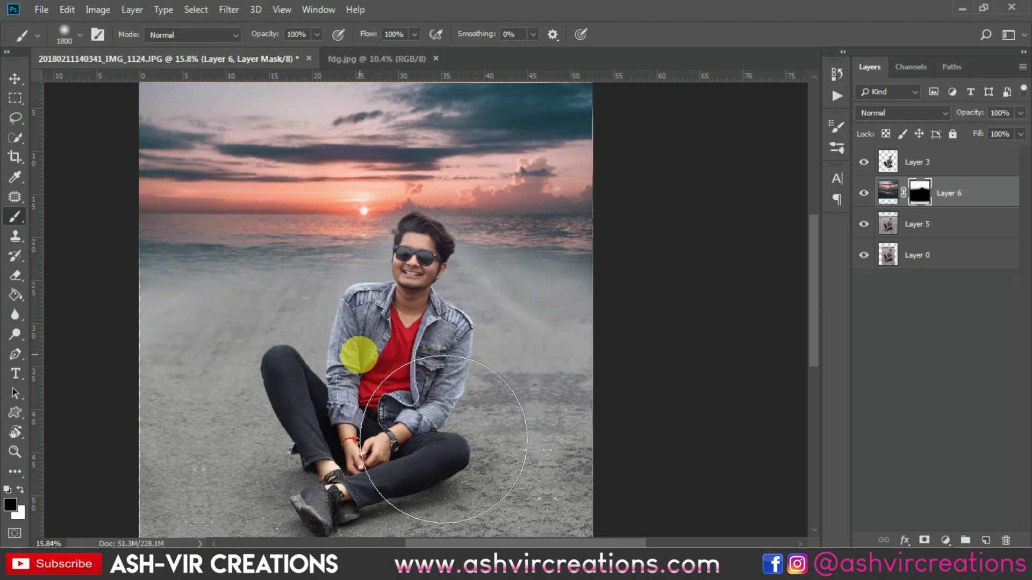
{"action": "key", "text": "bracketright"}
{"action": "scroll", "coordinate": [458, 281], "scroll_direction": "down", "scroll_amount": 1}
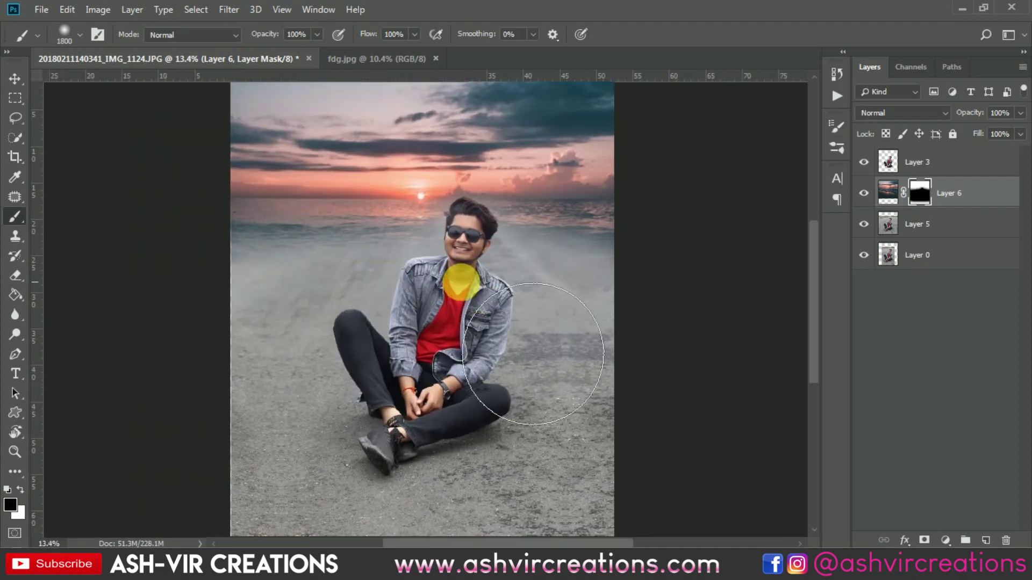
{"action": "left_click", "coordinate": [887, 192]}
Apply a Box Blur with a 40-pixel radius to Layer 6's sunset sky.
{"action": "left_click", "coordinate": [228, 17]}
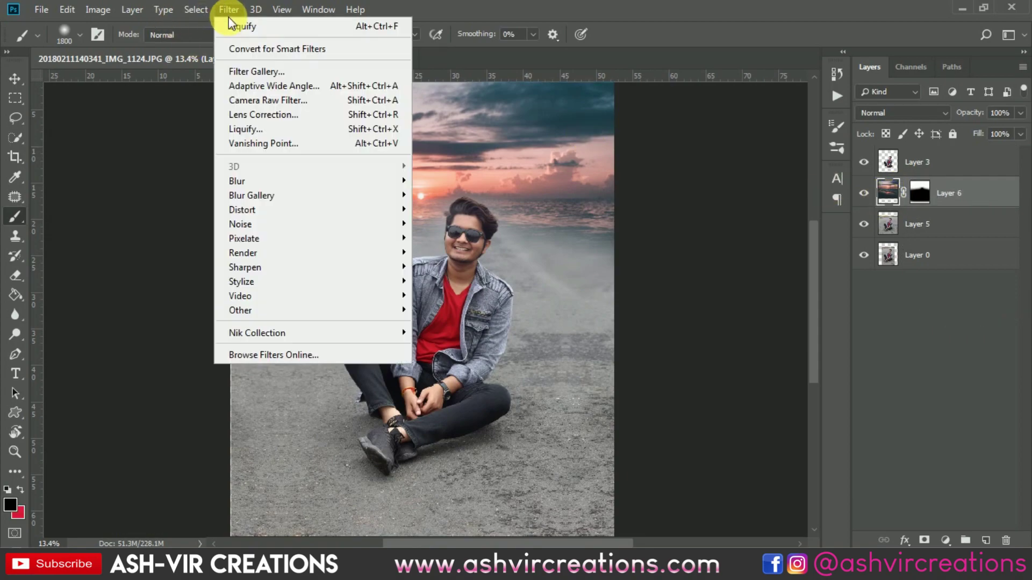
{"action": "mouse_move", "coordinate": [340, 182]}
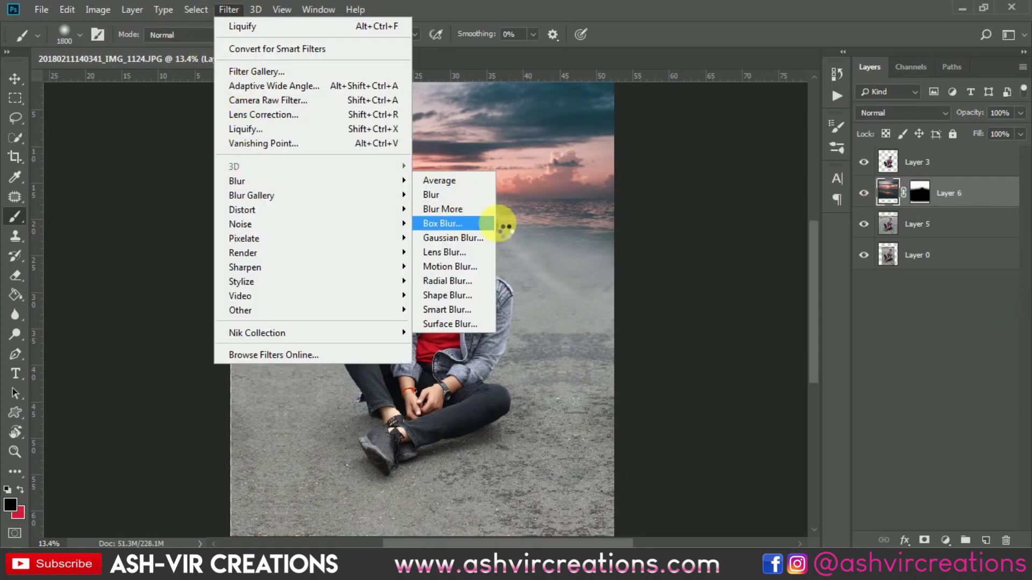
{"action": "left_click", "coordinate": [452, 223]}
{"action": "left_click", "coordinate": [744, 363]}
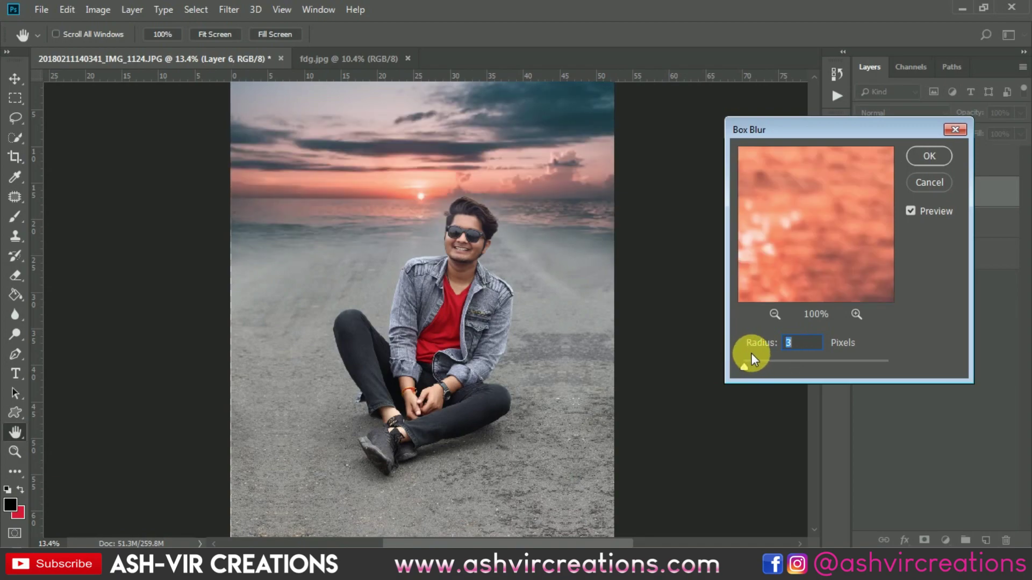
{"action": "left_click", "coordinate": [774, 368]}
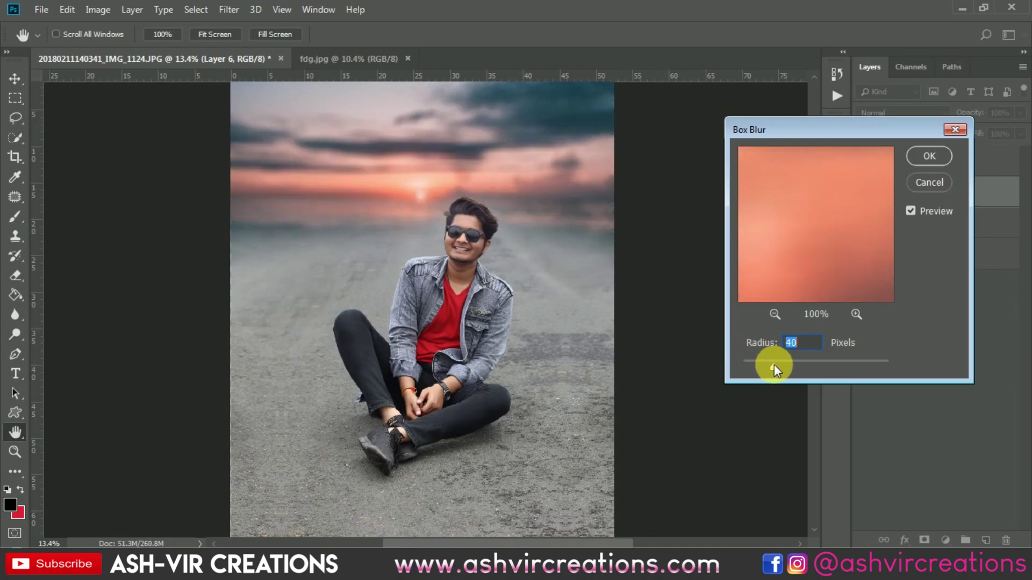
{"action": "left_click", "coordinate": [927, 157]}
{"action": "key", "text": "b"}
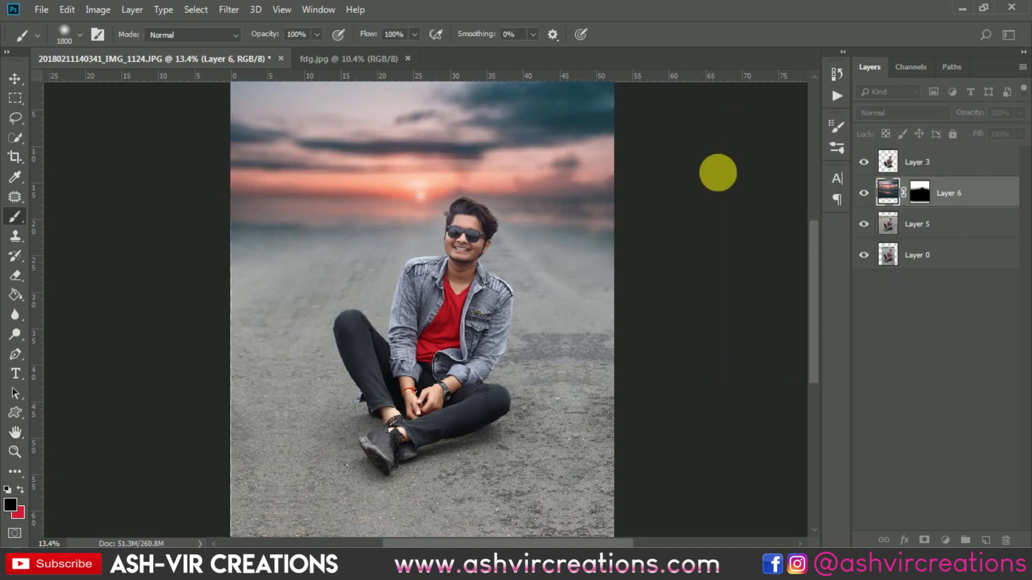
{"action": "key", "text": "v"}
{"action": "scroll", "coordinate": [467, 162], "scroll_direction": "down", "scroll_amount": 1}
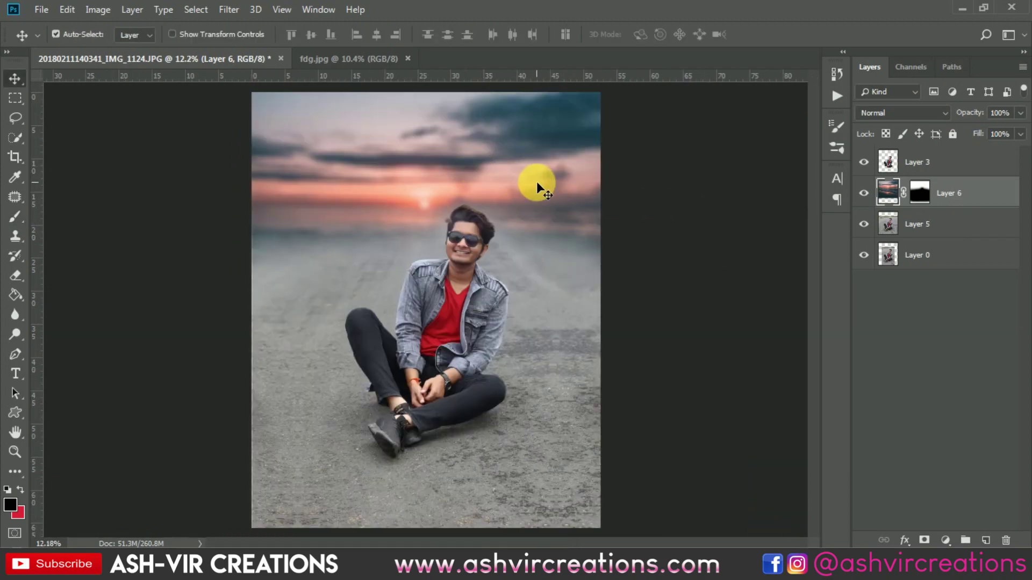
{"action": "mouse_move", "coordinate": [536, 181]}
{"action": "left_mouse_down"}
{"action": "mouse_move", "coordinate": [537, 173]}
{"action": "mouse_move", "coordinate": [537, 183]}
{"action": "mouse_move", "coordinate": [484, 184]}
{"action": "left_mouse_up"}
{"action": "scroll", "coordinate": [478, 188], "scroll_direction": "up", "scroll_amount": 15}
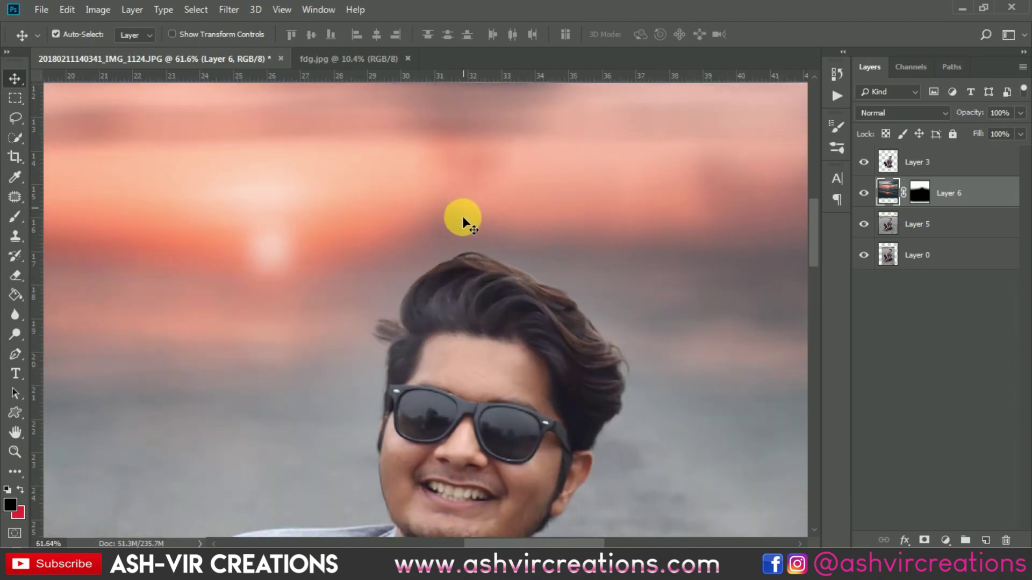
{"action": "left_click", "coordinate": [866, 193]}
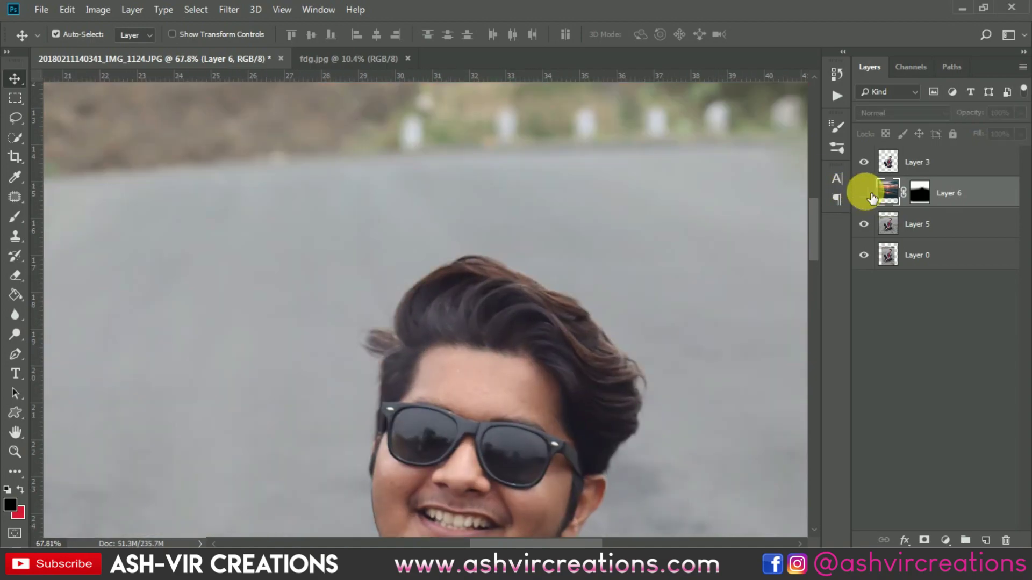
{"action": "left_click", "coordinate": [866, 193]}
{"action": "left_click", "coordinate": [866, 194]}
{"action": "left_click", "coordinate": [867, 193]}
{"action": "left_click", "coordinate": [866, 194]}
{"action": "left_click", "coordinate": [867, 193]}
{"action": "scroll", "coordinate": [579, 227], "scroll_direction": "down", "scroll_amount": 8}
{"action": "scroll", "coordinate": [579, 227], "scroll_direction": "down", "scroll_amount": 6}
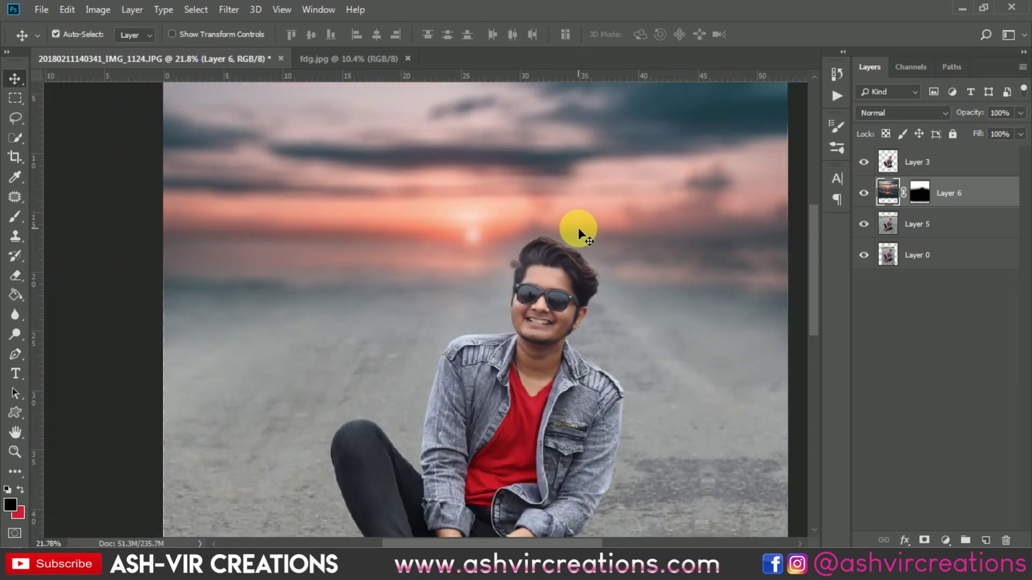
{"action": "scroll", "coordinate": [579, 228], "scroll_direction": "down", "scroll_amount": 1}
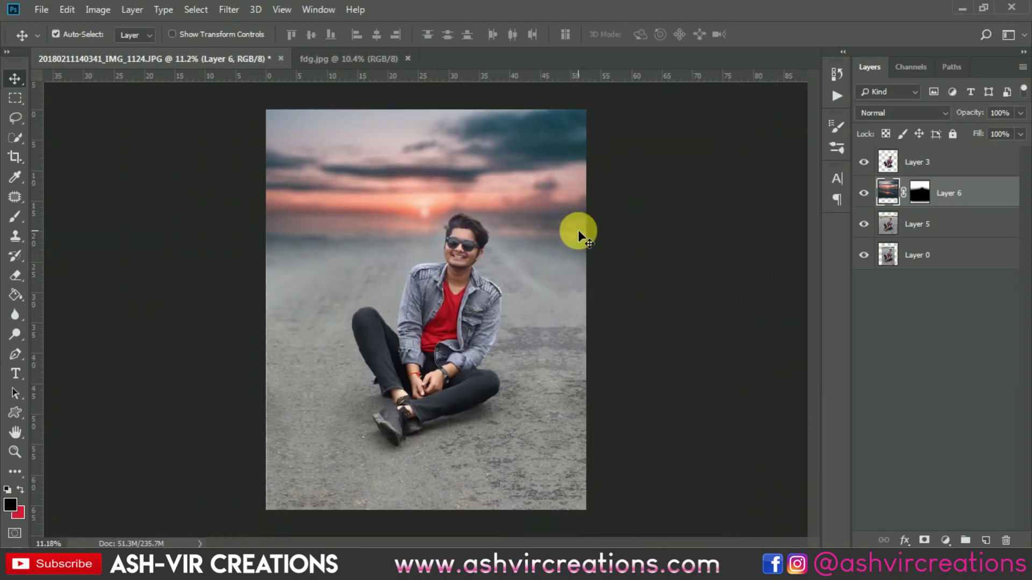
{"action": "left_click", "coordinate": [937, 171]}
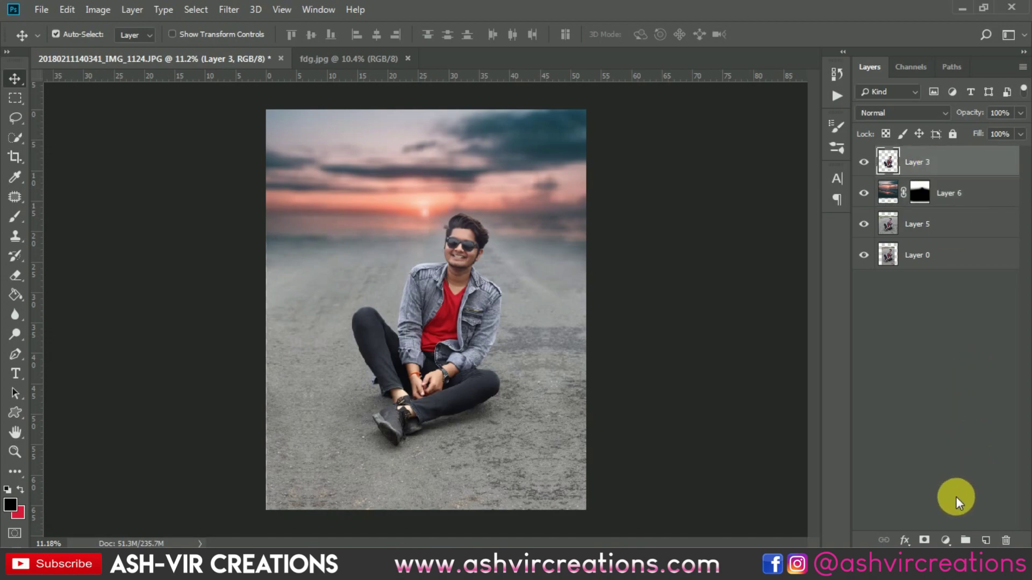
Add a black Solid Color fill layer, Color Fill 1, over the canvas.
{"action": "left_click", "coordinate": [946, 541]}
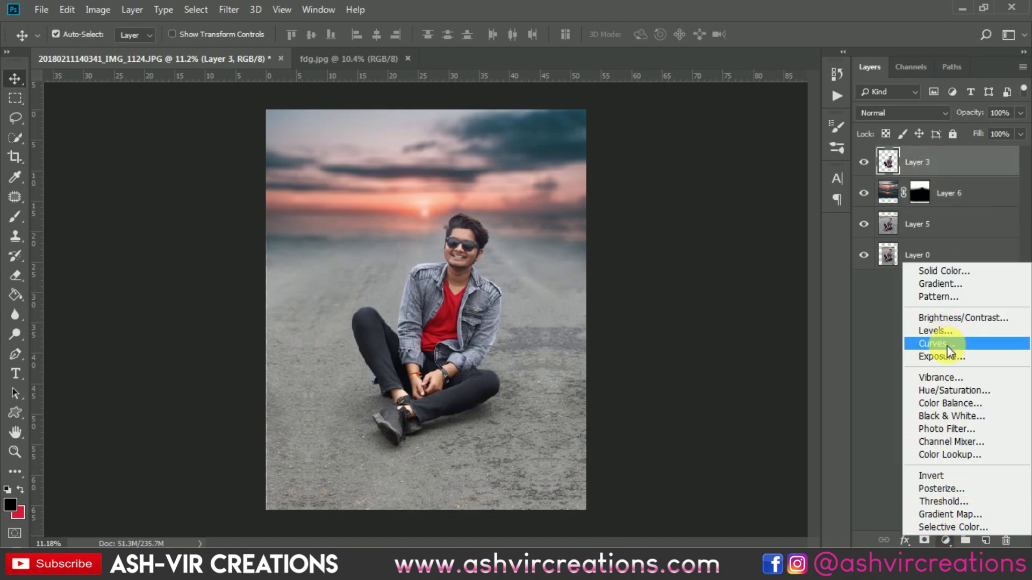
{"action": "left_click", "coordinate": [946, 272]}
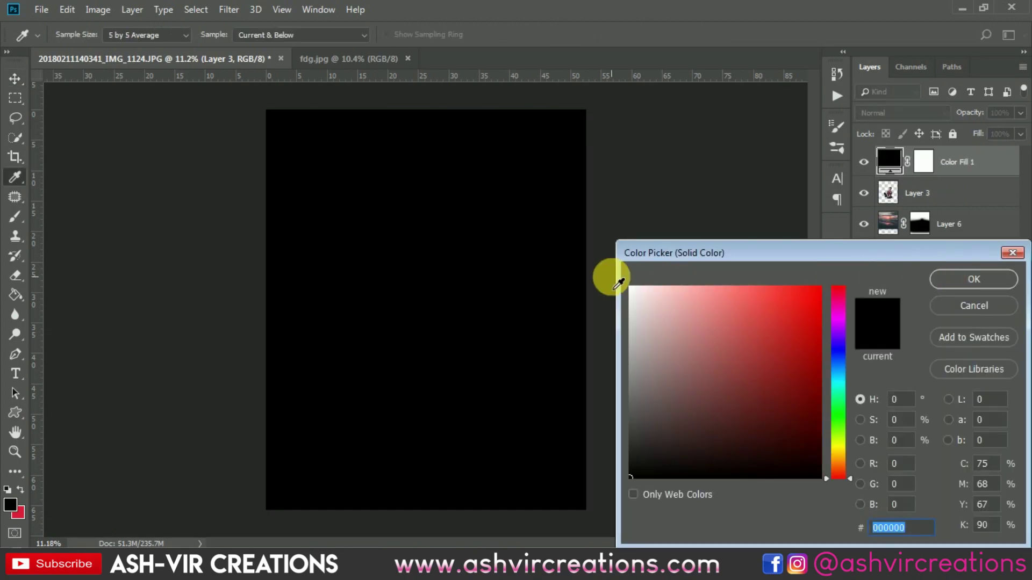
{"action": "left_click", "coordinate": [974, 279]}
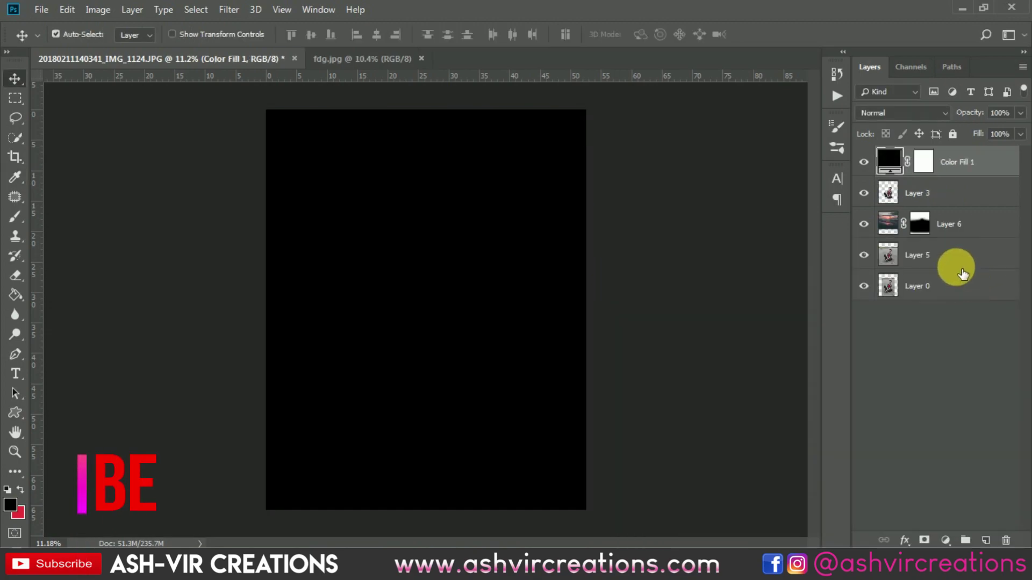
Paint the fill's mask to reveal the man's face, body, legs and surrounding ground.
{"action": "left_click", "coordinate": [22, 217]}
{"action": "left_click_drag", "start_coordinate": [410, 265], "coordinate": [426, 265]}
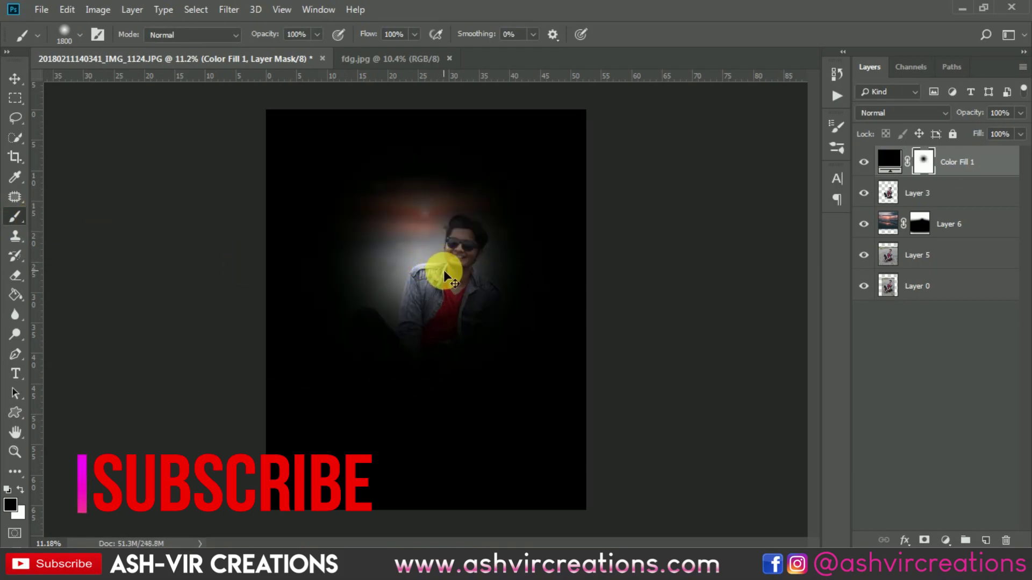
{"action": "key", "text": "ctrl+z"}
{"action": "left_click", "coordinate": [459, 274]}
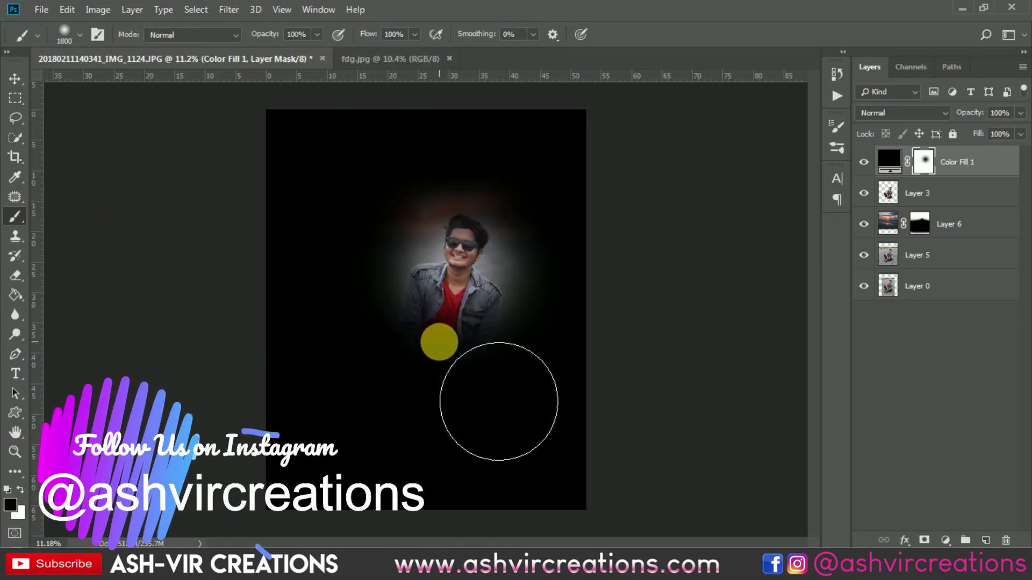
{"action": "left_click_drag", "start_coordinate": [499, 402], "coordinate": [506, 392]}
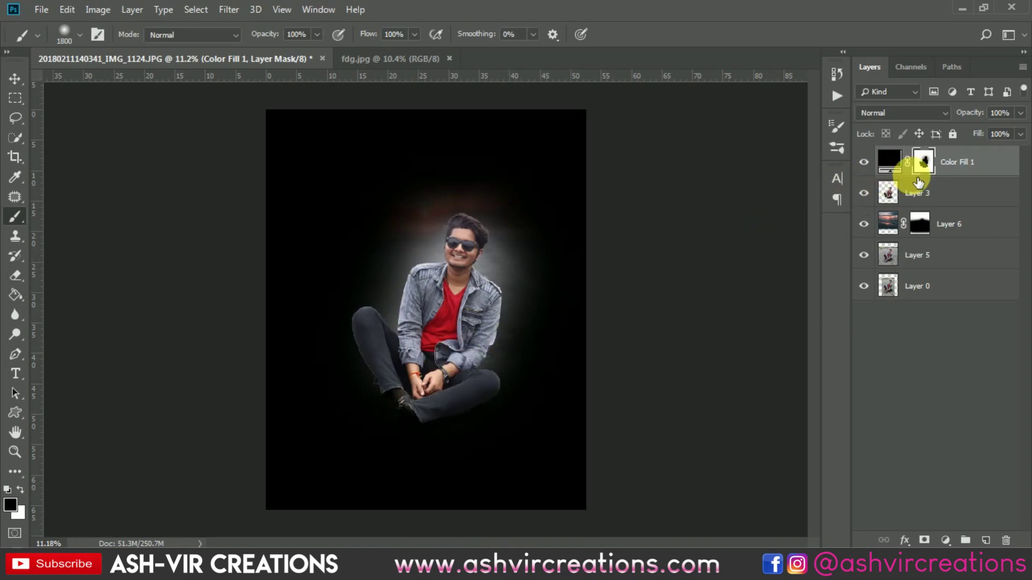
{"action": "mouse_move", "coordinate": [437, 288]}
{"action": "left_mouse_down"}
{"action": "mouse_move", "coordinate": [416, 367]}
{"action": "mouse_move", "coordinate": [382, 358]}
{"action": "mouse_move", "coordinate": [392, 343]}
{"action": "mouse_move", "coordinate": [422, 389]}
{"action": "mouse_move", "coordinate": [448, 390]}
{"action": "mouse_move", "coordinate": [401, 390]}
{"action": "mouse_move", "coordinate": [409, 366]}
{"action": "left_mouse_up"}
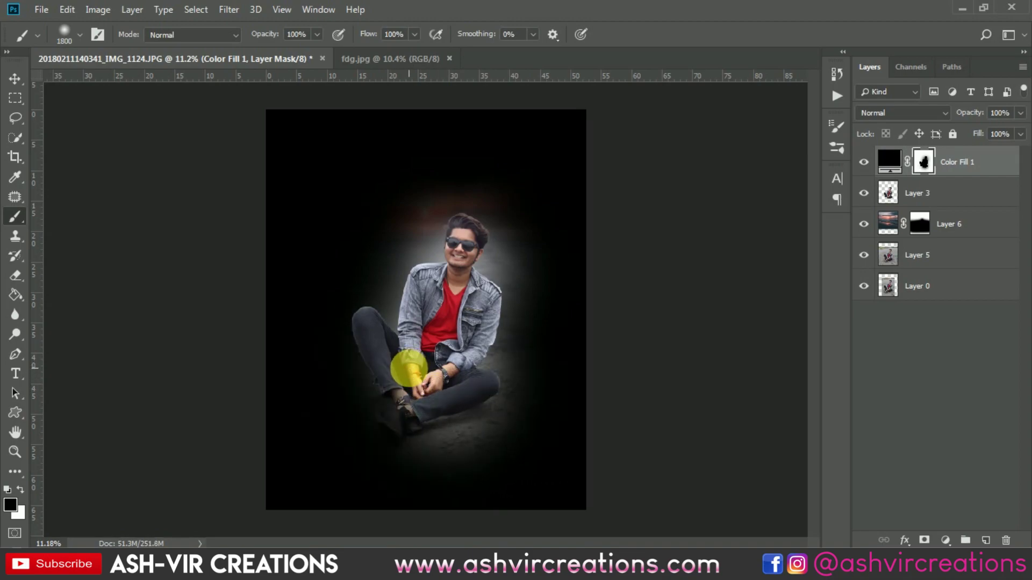
{"action": "mouse_move", "coordinate": [477, 428]}
{"action": "left_mouse_down"}
{"action": "mouse_move", "coordinate": [463, 449]}
{"action": "mouse_move", "coordinate": [498, 437]}
{"action": "mouse_move", "coordinate": [451, 421]}
{"action": "mouse_move", "coordinate": [476, 415]}
{"action": "mouse_move", "coordinate": [473, 396]}
{"action": "left_mouse_up"}
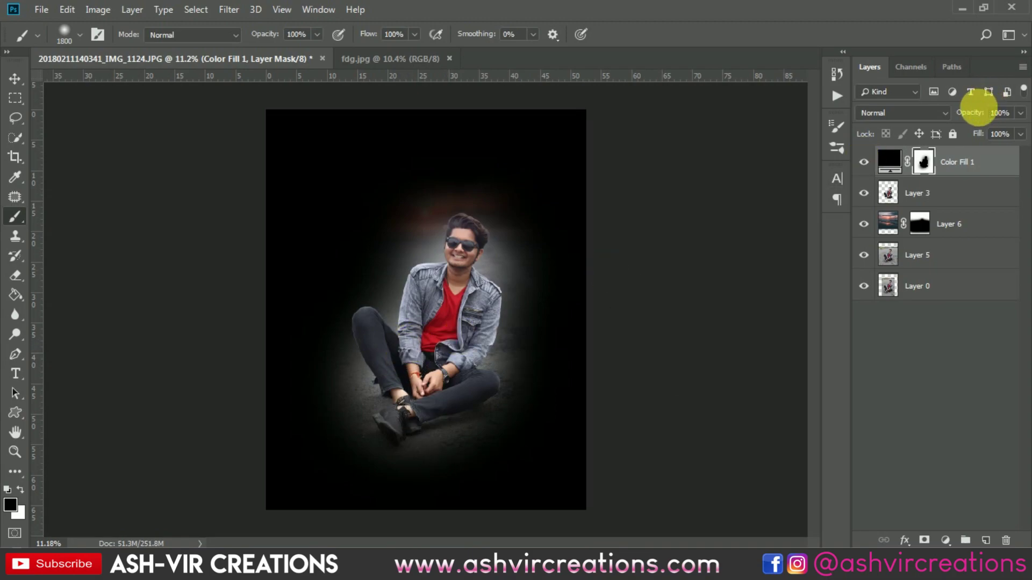
Set Color Fill 1 to Multiply blend mode at 32% opacity.
{"action": "left_click", "coordinate": [918, 114]}
{"action": "left_click", "coordinate": [890, 166]}
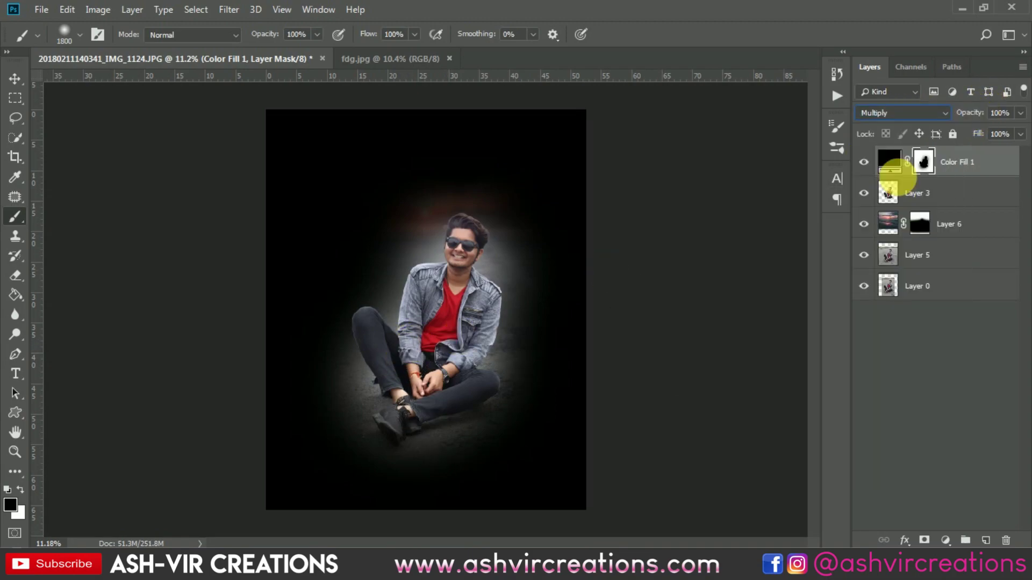
{"action": "left_click_drag", "start_coordinate": [983, 117], "coordinate": [892, 116]}
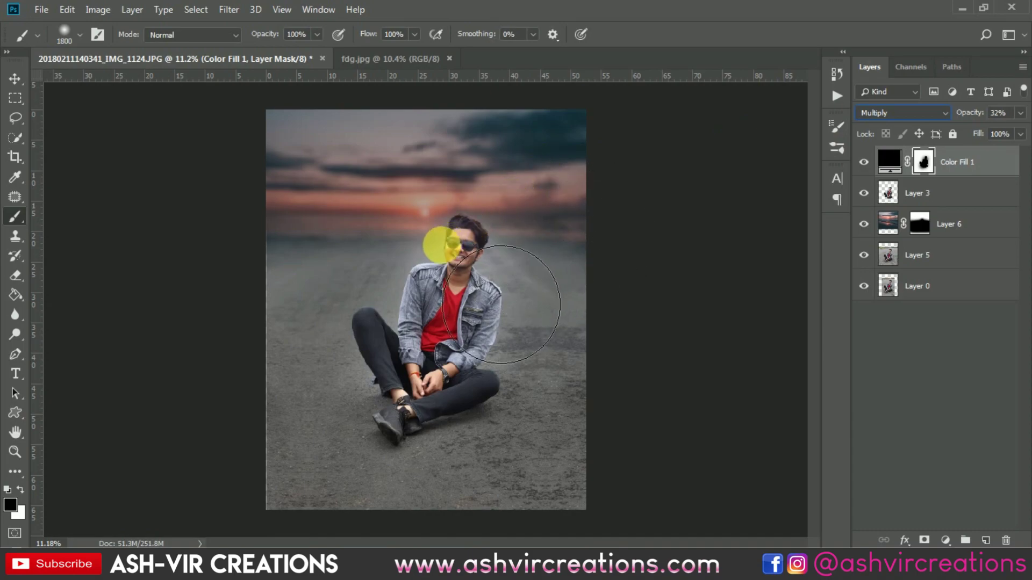
Brush the fill's mask clear over the man's face, head, sky and road.
{"action": "left_click", "coordinate": [426, 242]}
{"action": "left_click", "coordinate": [865, 161]}
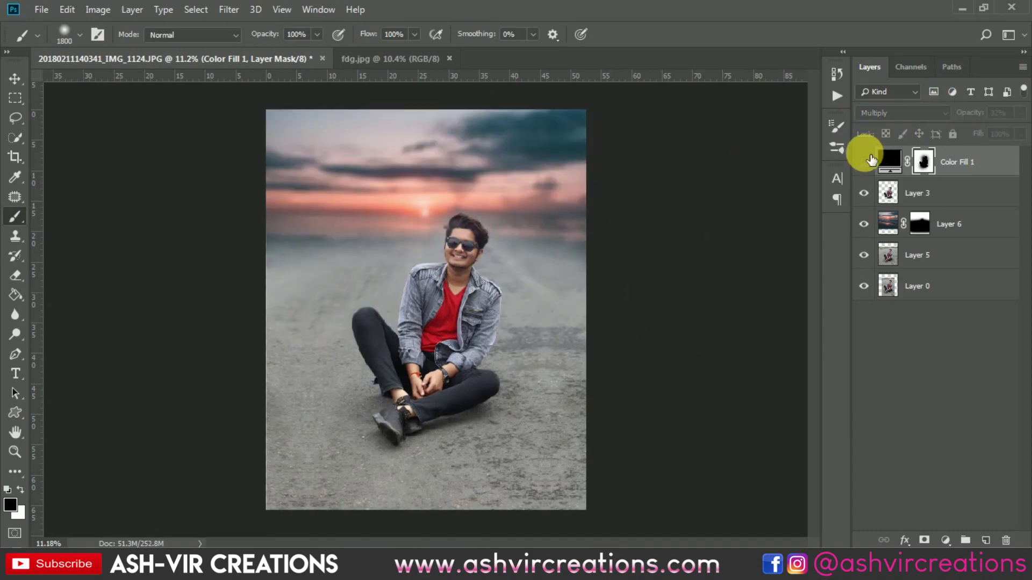
{"action": "left_click", "coordinate": [866, 161]}
{"action": "left_click", "coordinate": [406, 205]}
{"action": "mouse_move", "coordinate": [467, 265]}
{"action": "left_mouse_down"}
{"action": "mouse_move", "coordinate": [543, 247]}
{"action": "mouse_move", "coordinate": [514, 318]}
{"action": "mouse_move", "coordinate": [515, 353]}
{"action": "mouse_move", "coordinate": [541, 248]}
{"action": "mouse_move", "coordinate": [530, 242]}
{"action": "mouse_move", "coordinate": [331, 273]}
{"action": "left_mouse_up"}
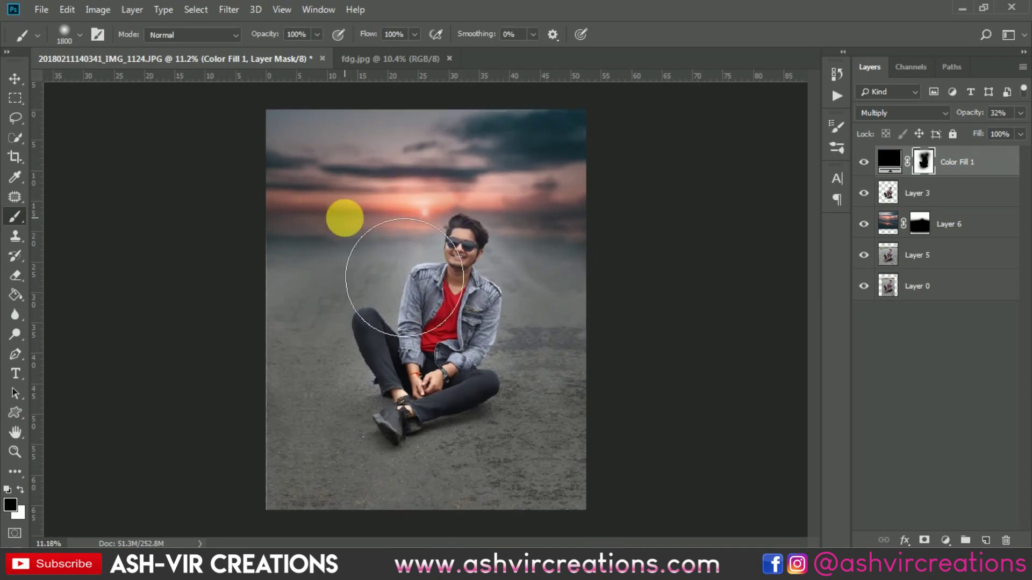
{"action": "scroll", "coordinate": [425, 280], "scroll_direction": "up", "scroll_amount": 1}
{"action": "key", "text": "bracketright"}
{"action": "mouse_move", "coordinate": [571, 248]}
{"action": "left_mouse_down"}
{"action": "mouse_move", "coordinate": [446, 248]}
{"action": "mouse_move", "coordinate": [606, 277]}
{"action": "mouse_move", "coordinate": [591, 231]}
{"action": "left_mouse_up"}
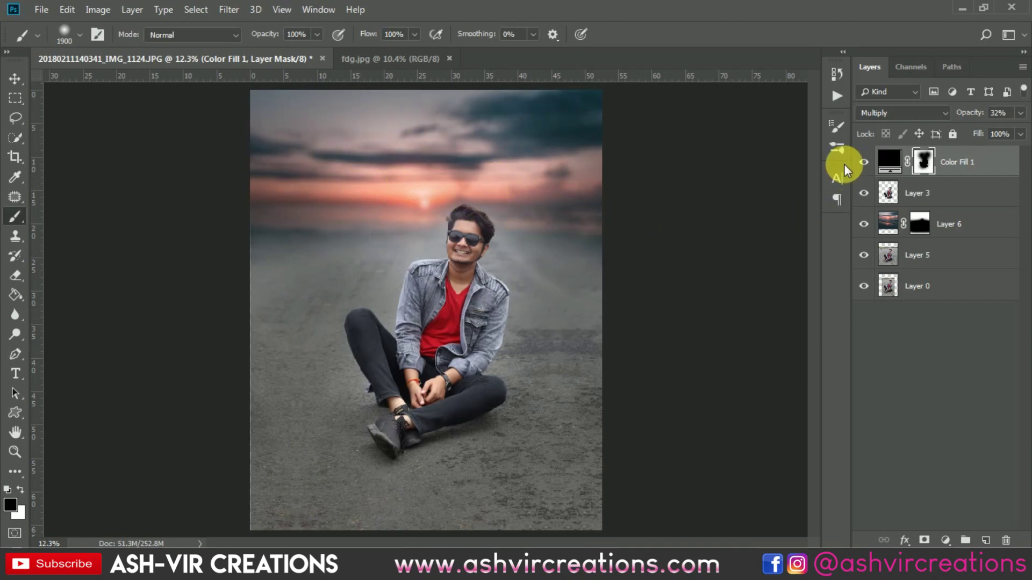
Toggle Color Fill 1's visibility repeatedly to compare the vignette before and after.
{"action": "left_click", "coordinate": [864, 161]}
{"action": "left_click", "coordinate": [863, 162]}
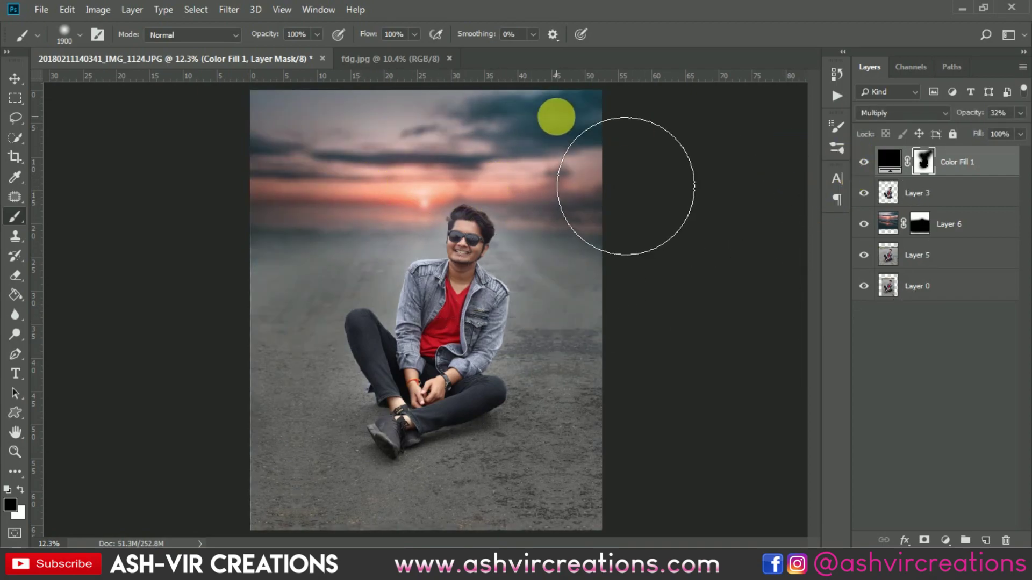
{"action": "left_click", "coordinate": [863, 162]}
{"action": "left_click", "coordinate": [863, 161]}
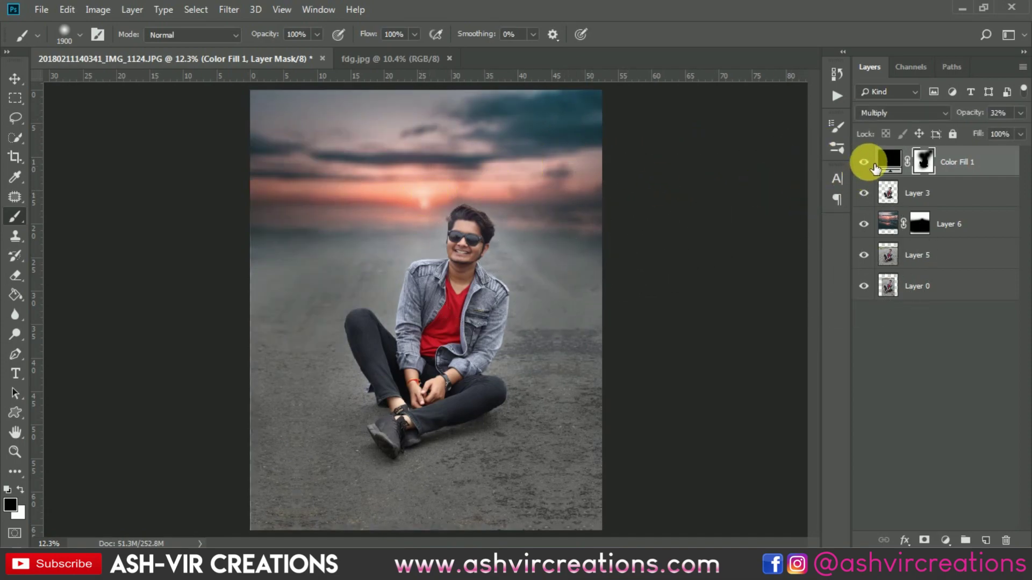
{"action": "left_click", "coordinate": [863, 161]}
{"action": "left_click", "coordinate": [864, 161]}
{"action": "left_click", "coordinate": [871, 165]}
{"action": "left_click", "coordinate": [870, 165]}
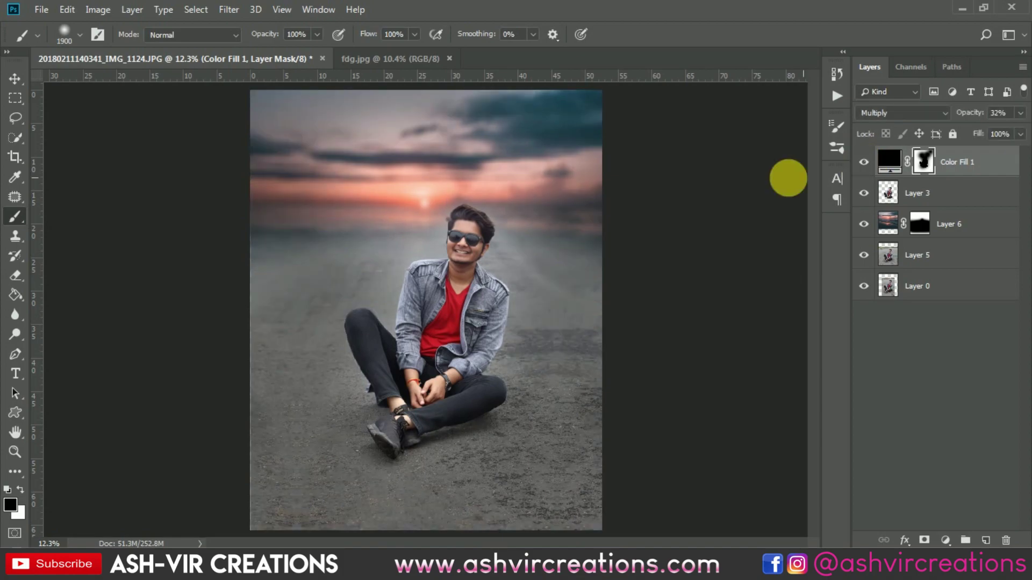
{"action": "scroll", "coordinate": [718, 233], "scroll_direction": "down", "scroll_amount": 1}
{"action": "left_click", "coordinate": [863, 162]}
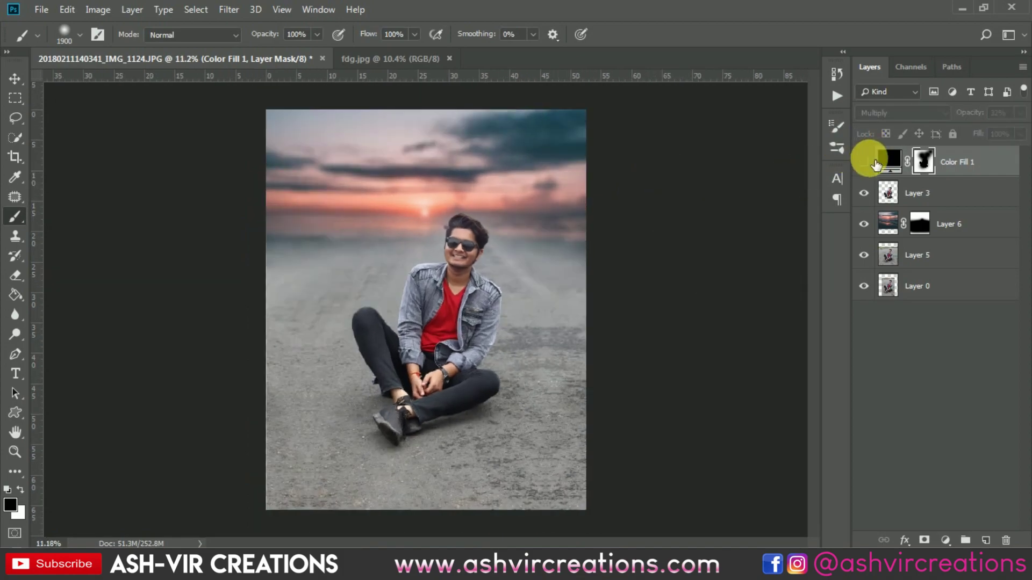
{"action": "left_click", "coordinate": [863, 162]}
{"action": "scroll", "coordinate": [658, 284], "scroll_direction": "up", "scroll_amount": 1}
Open fair.jpg and drag its sparkle trail into the portrait document as Layer 7.
{"action": "key", "text": "v"}
{"action": "scroll", "coordinate": [561, 229], "scroll_direction": "down", "scroll_amount": 1}
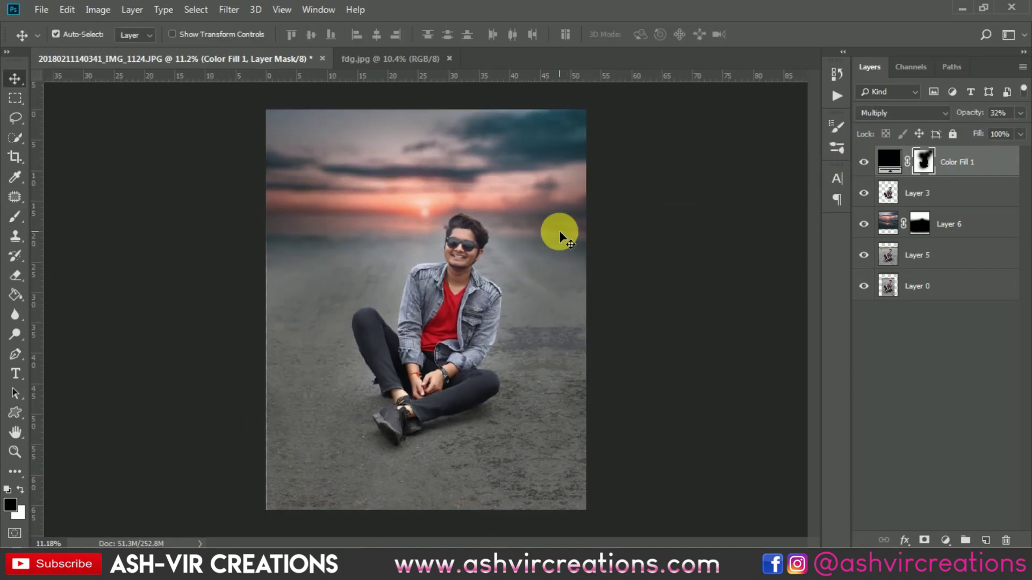
{"action": "left_click", "coordinate": [41, 11]}
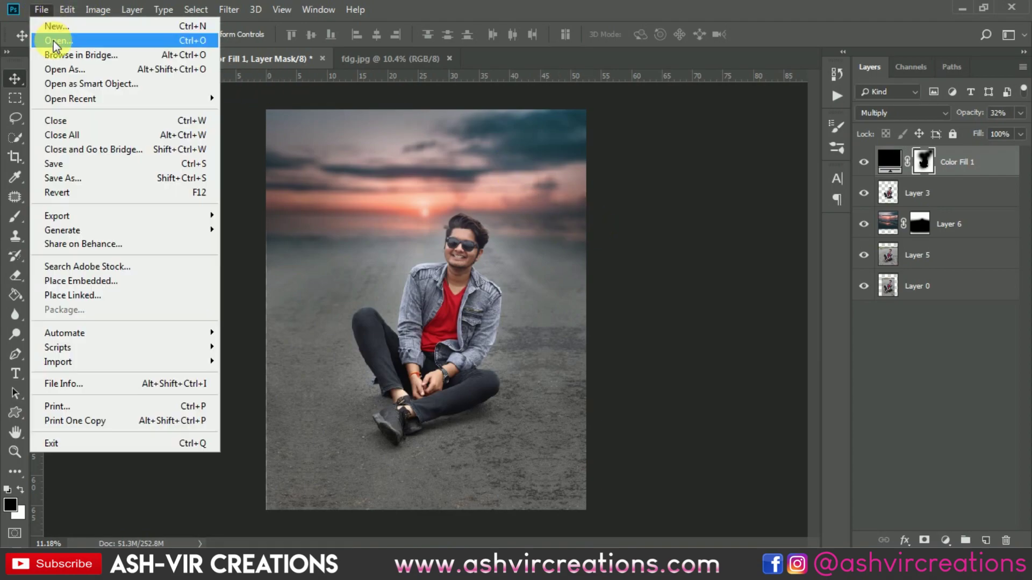
{"action": "left_click", "coordinate": [57, 41]}
{"action": "double_click", "coordinate": [473, 169]}
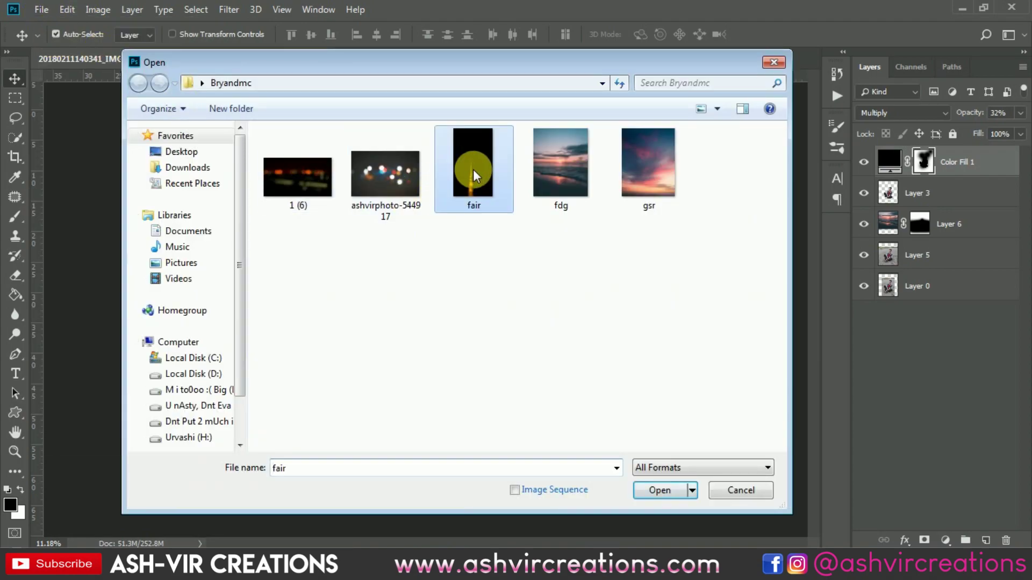
{"action": "scroll", "coordinate": [422, 204], "scroll_direction": "up", "scroll_amount": 1}
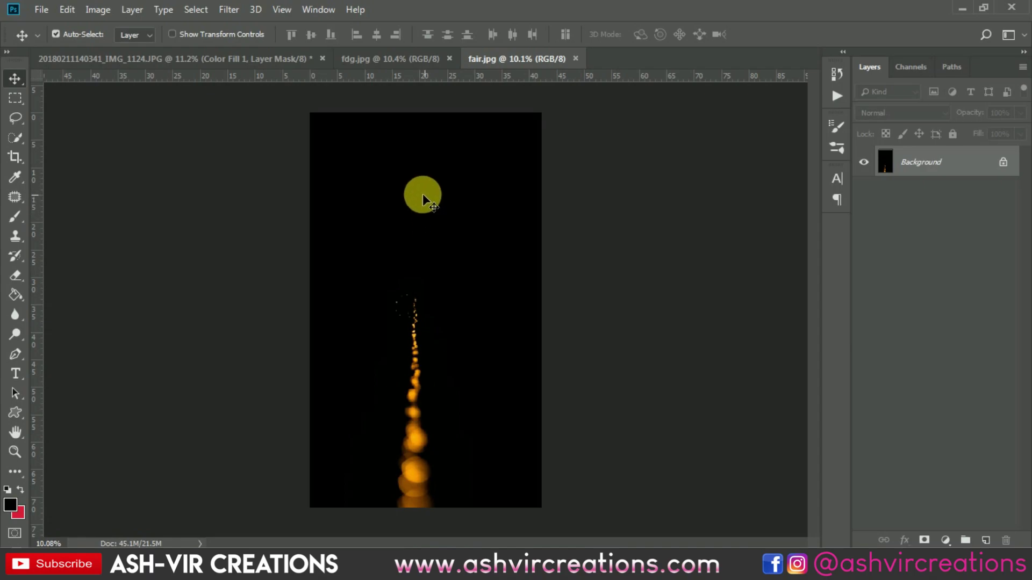
{"action": "left_click", "coordinate": [298, 59]}
{"action": "left_click_drag", "start_coordinate": [298, 59], "coordinate": [444, 292]}
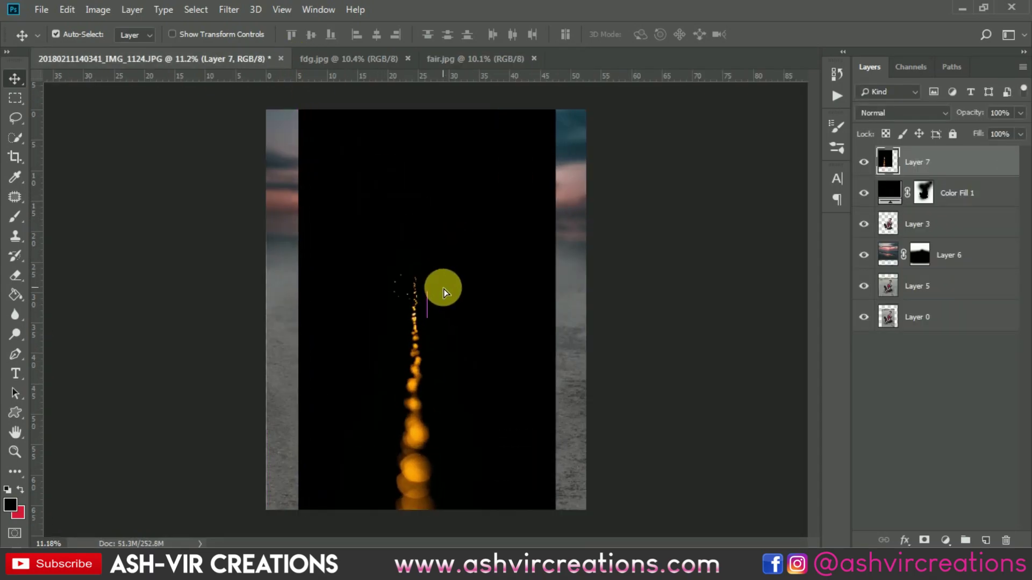
Set Layer 7 to Screen and rotate the trail about 42° toward the man's feet.
{"action": "left_click", "coordinate": [886, 114]}
{"action": "left_click", "coordinate": [877, 239]}
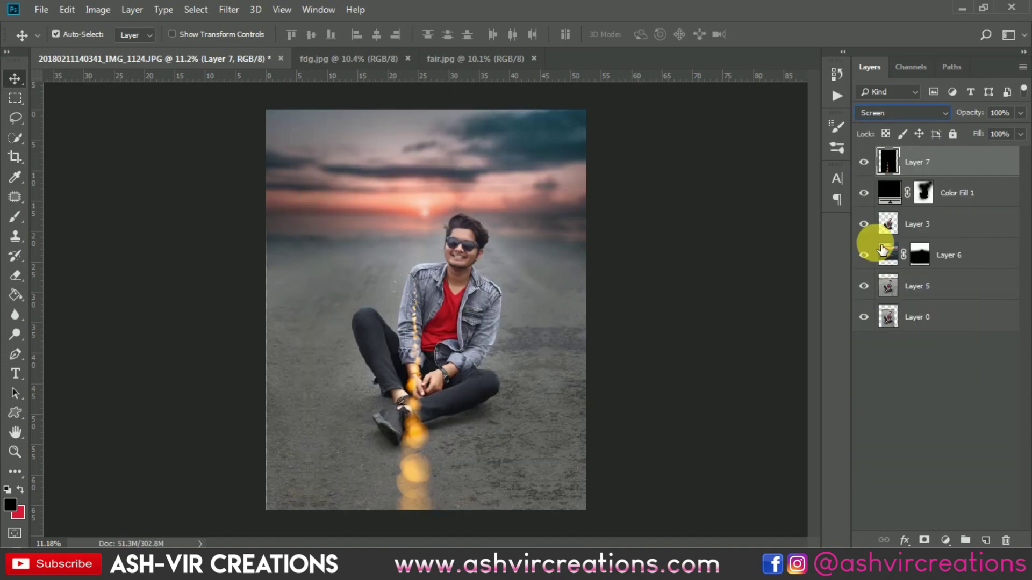
{"action": "left_click", "coordinate": [67, 9]}
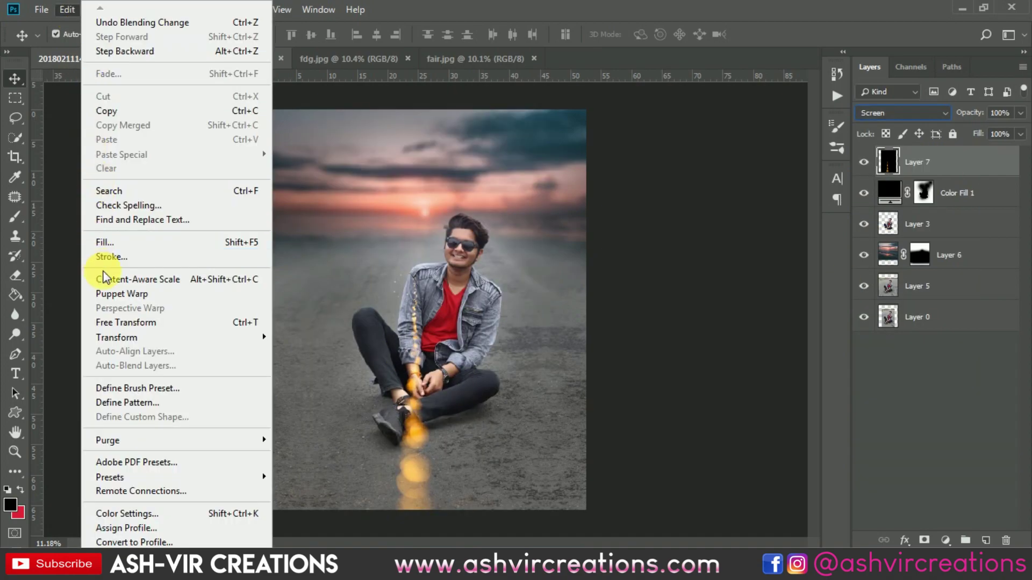
{"action": "left_click", "coordinate": [107, 321]}
{"action": "left_click_drag", "start_coordinate": [437, 307], "coordinate": [357, 304]}
{"action": "left_click_drag", "start_coordinate": [574, 237], "coordinate": [573, 295]}
{"action": "mouse_move", "coordinate": [472, 209]}
{"action": "left_mouse_down"}
{"action": "mouse_move", "coordinate": [455, 217]}
{"action": "mouse_move", "coordinate": [458, 227]}
{"action": "left_mouse_up"}
{"action": "left_click_drag", "start_coordinate": [622, 246], "coordinate": [633, 313]}
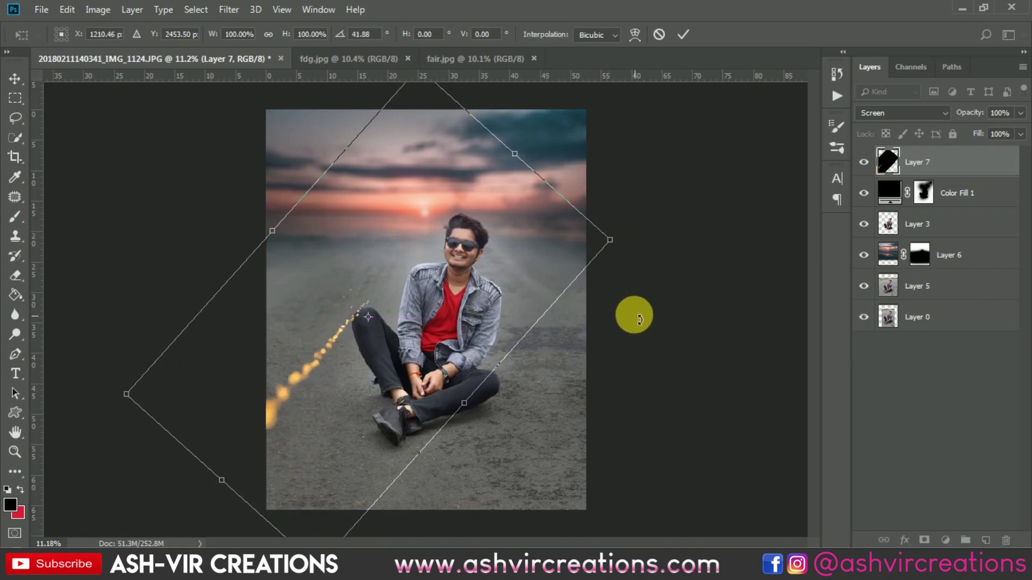
{"action": "left_click_drag", "start_coordinate": [473, 253], "coordinate": [514, 288]}
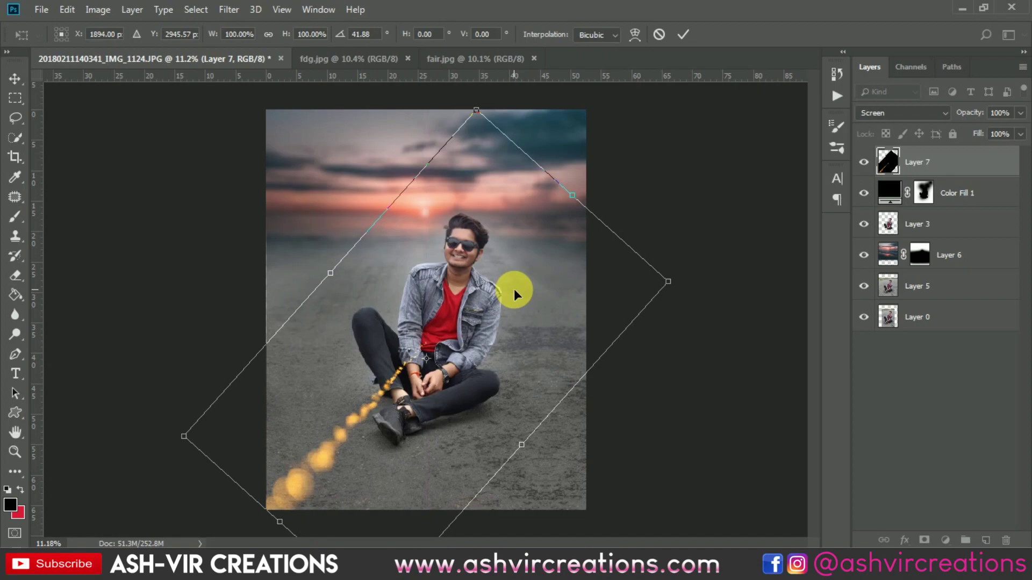
{"action": "right_click", "coordinate": [401, 337]}
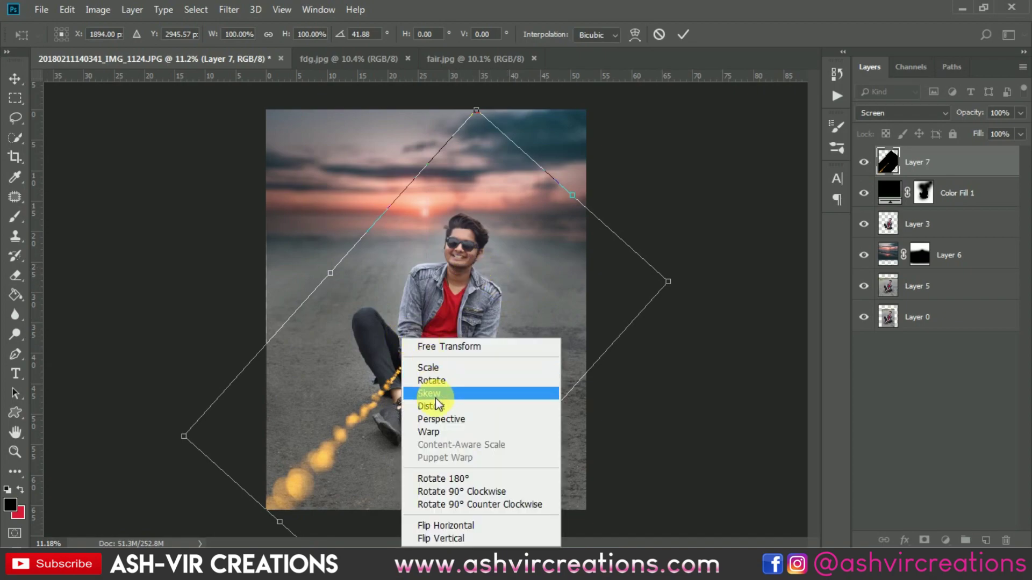
Warp the sparkle trail to curve up into the man's hands and commit it.
{"action": "left_click", "coordinate": [430, 432]}
{"action": "scroll", "coordinate": [401, 420], "scroll_direction": "up", "scroll_amount": 3}
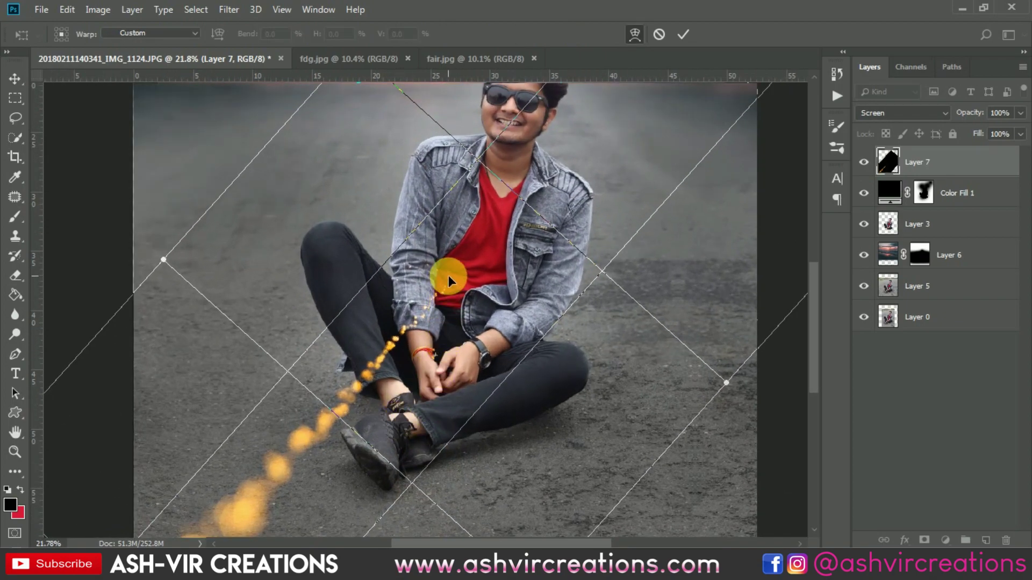
{"action": "left_click_drag", "start_coordinate": [448, 275], "coordinate": [452, 360]}
{"action": "scroll", "coordinate": [454, 360], "scroll_direction": "down", "scroll_amount": 3}
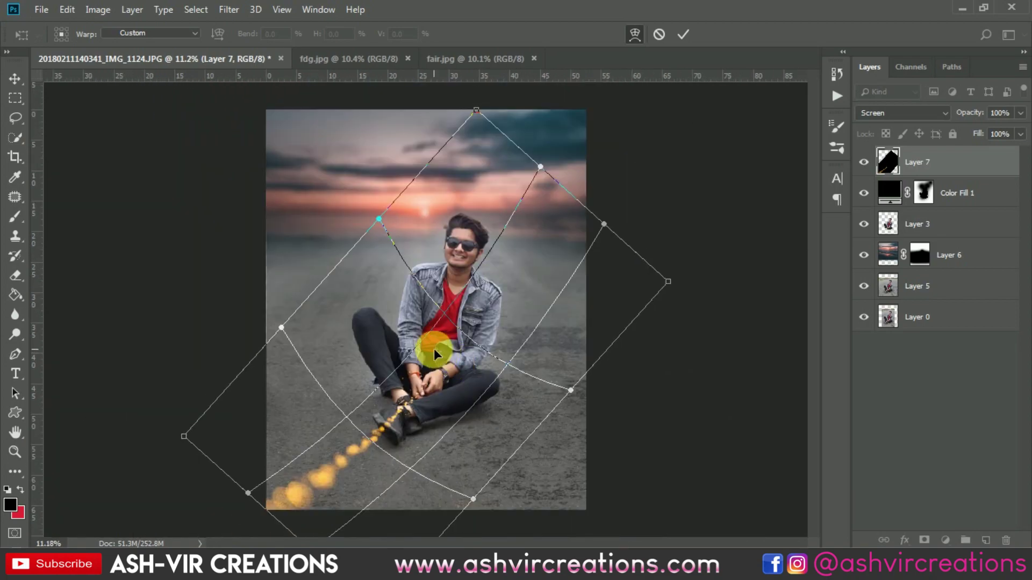
{"action": "scroll", "coordinate": [385, 447], "scroll_direction": "up", "scroll_amount": 3}
{"action": "left_click_drag", "start_coordinate": [392, 424], "coordinate": [419, 278]}
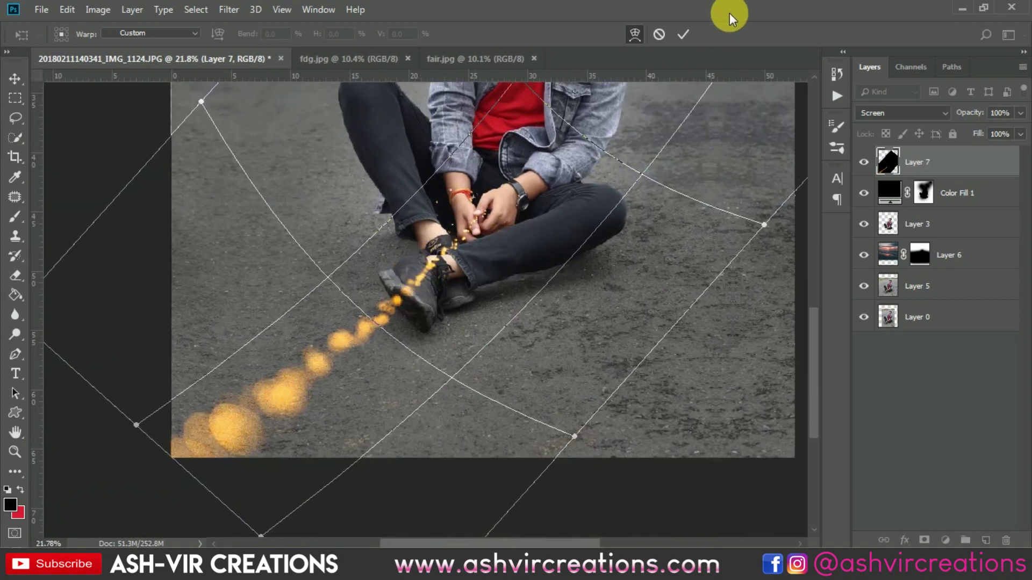
{"action": "left_click", "coordinate": [683, 34]}
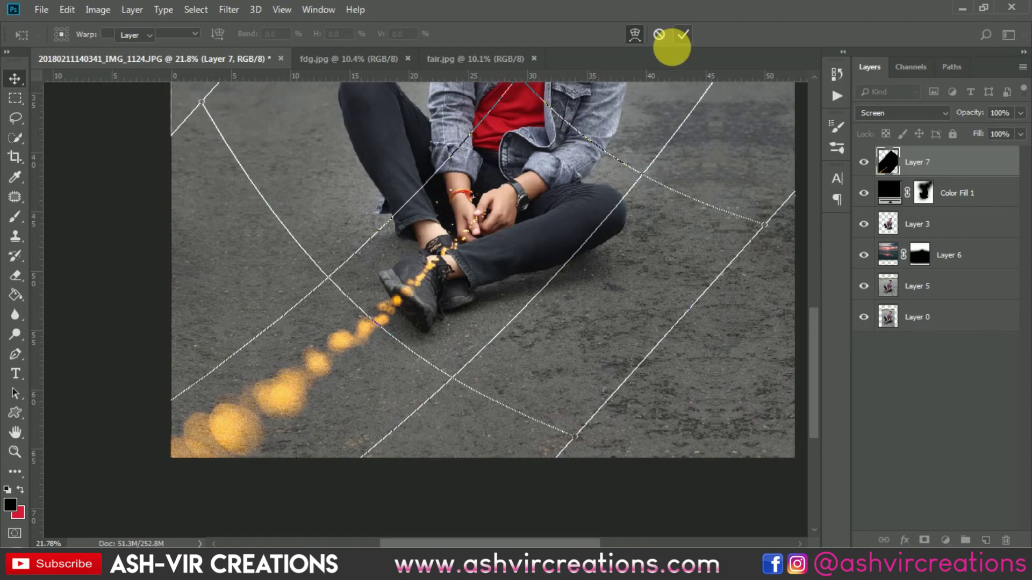
Toggle the sparkle layer to compare, then turn the darkening fill back on.
{"action": "scroll", "coordinate": [454, 295], "scroll_direction": "up", "scroll_amount": 4}
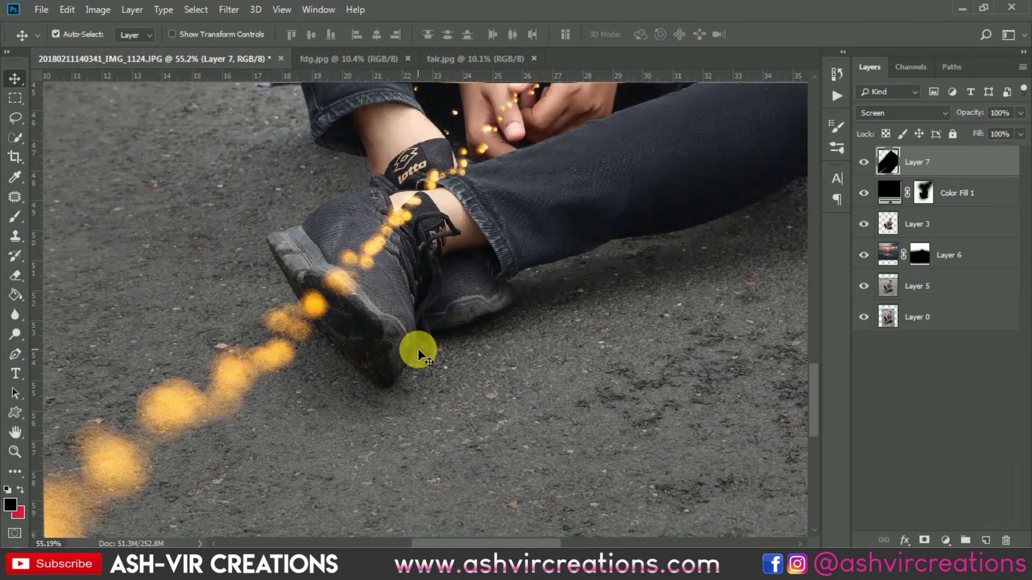
{"action": "left_click", "coordinate": [864, 161]}
{"action": "left_click", "coordinate": [864, 162]}
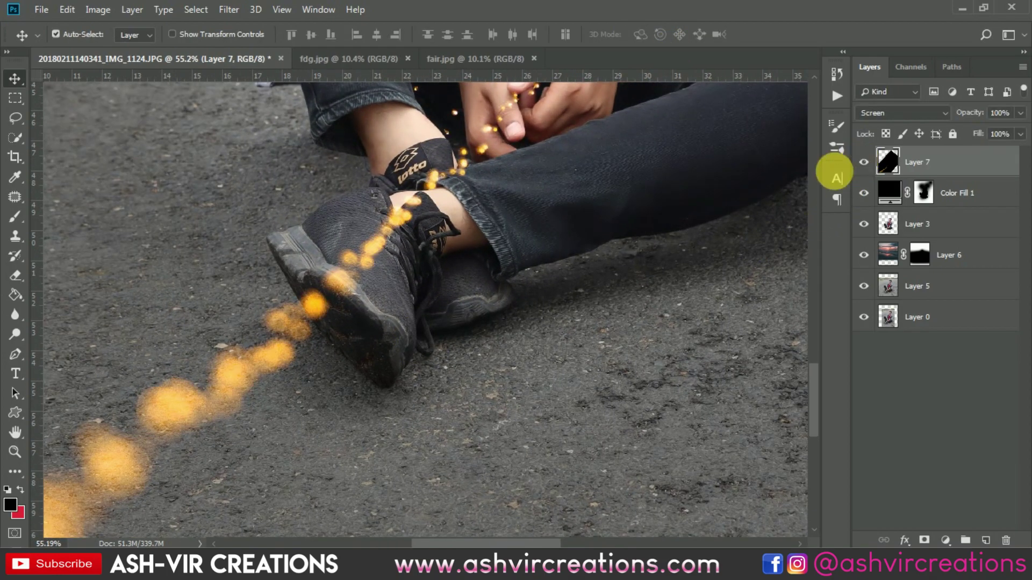
{"action": "scroll", "coordinate": [549, 188], "scroll_direction": "down", "scroll_amount": 2}
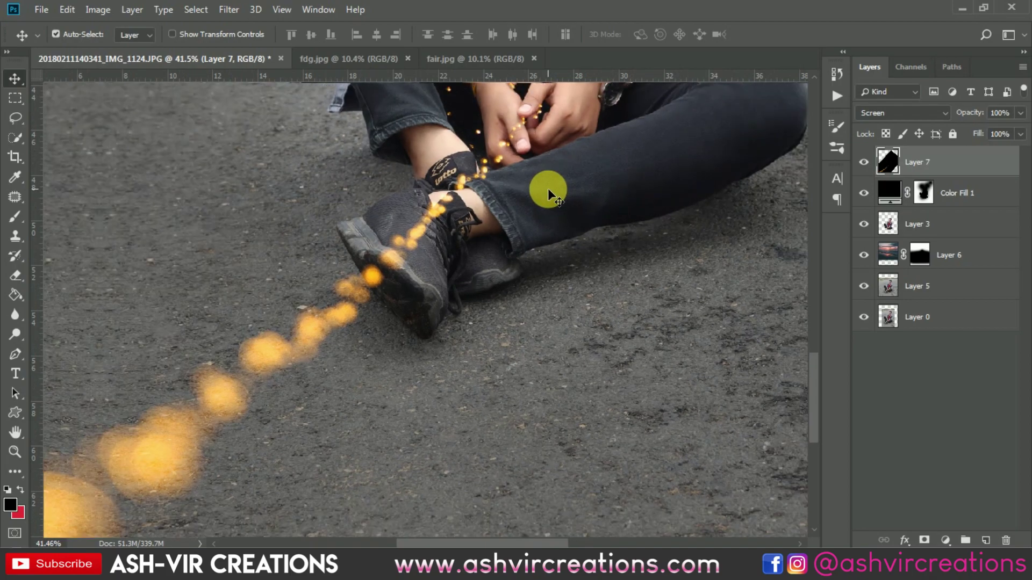
{"action": "scroll", "coordinate": [547, 188], "scroll_direction": "down", "scroll_amount": 6}
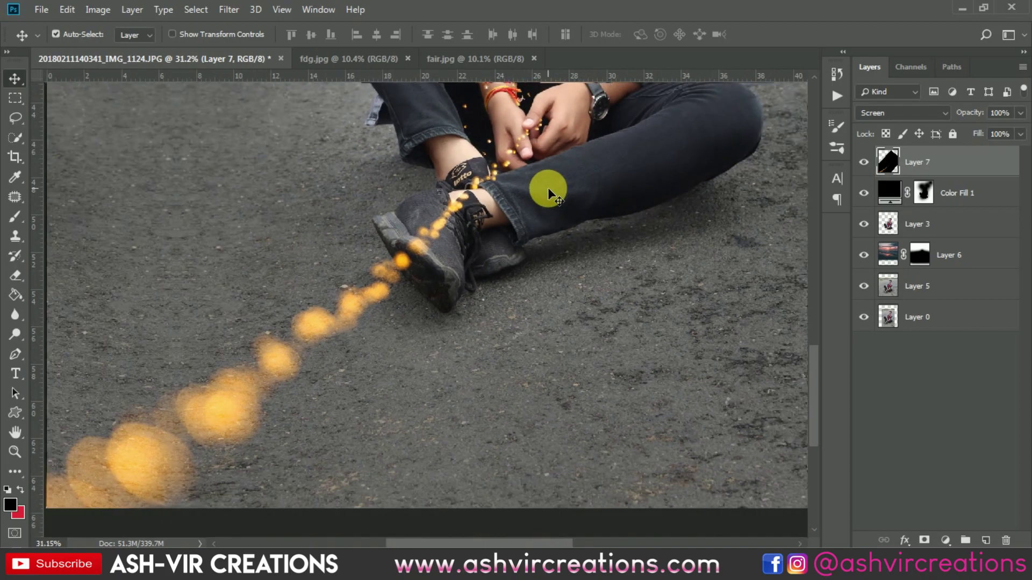
{"action": "scroll", "coordinate": [553, 178], "scroll_direction": "down", "scroll_amount": 2}
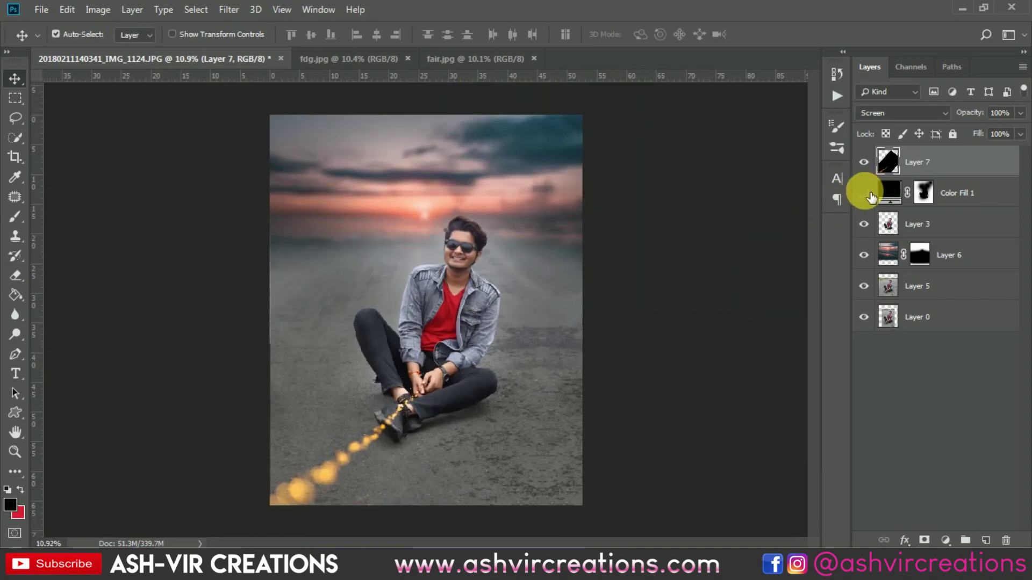
{"action": "left_click", "coordinate": [864, 193]}
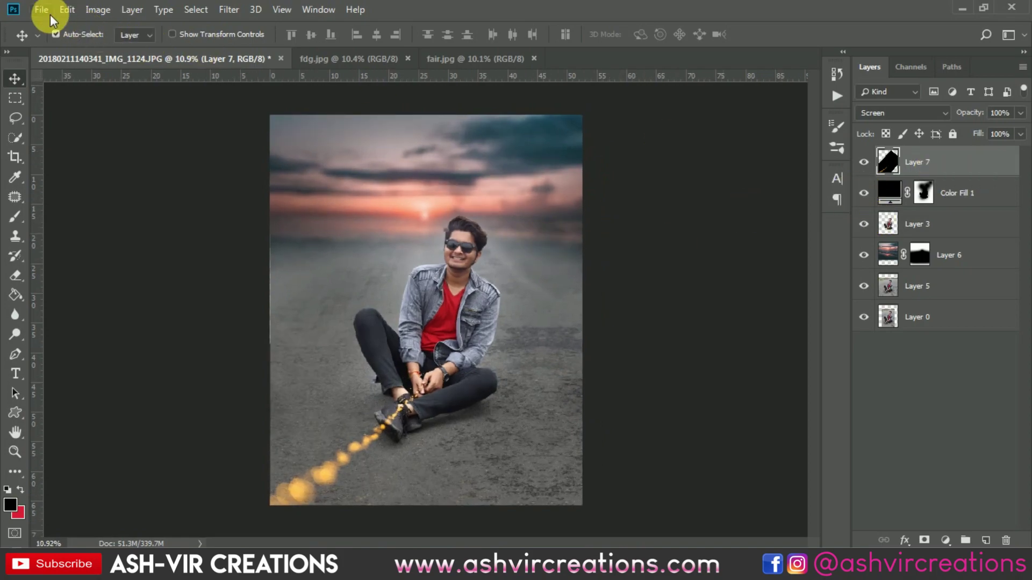
Open 1 (6).jpg, dismiss the pixel aspect notice, and bring it into the portrait.
{"action": "left_click", "coordinate": [50, 14]}
{"action": "left_click", "coordinate": [41, 38]}
{"action": "left_click", "coordinate": [301, 174]}
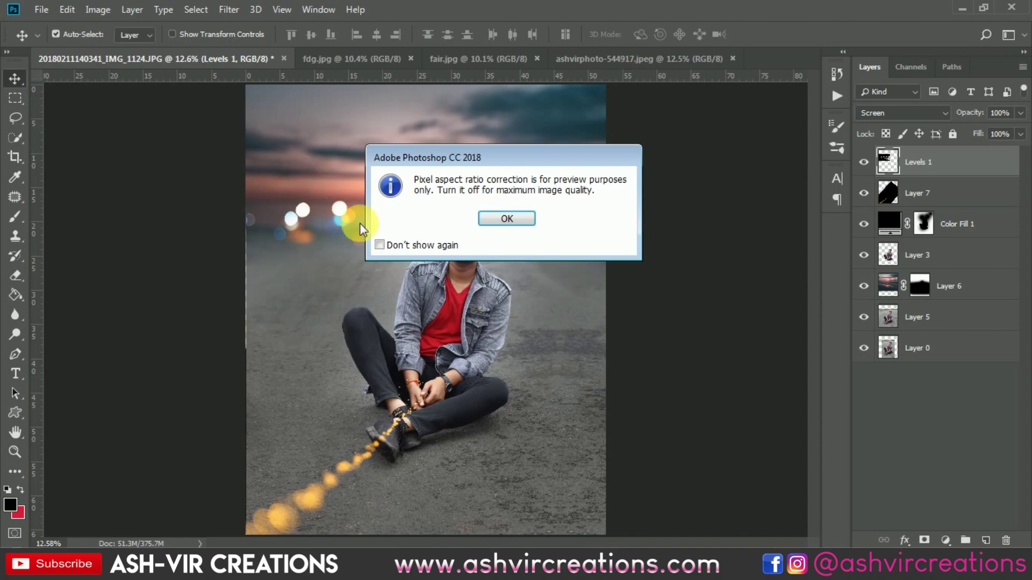
{"action": "left_click", "coordinate": [498, 222]}
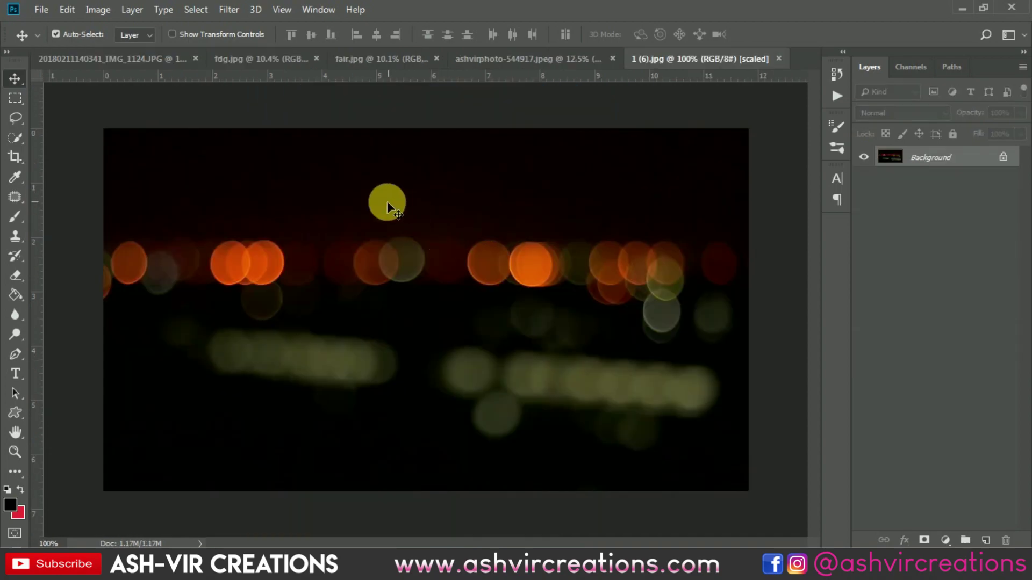
{"action": "left_click", "coordinate": [166, 60]}
Set the bokeh lights layer to Screen and slide it onto the horizon.
{"action": "left_click", "coordinate": [892, 113]}
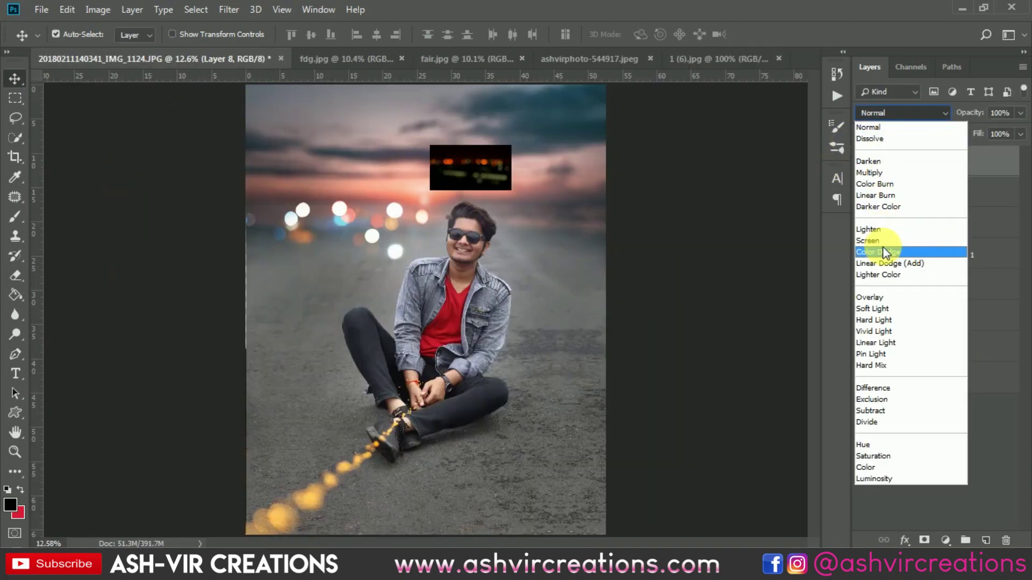
{"action": "left_click", "coordinate": [876, 246]}
{"action": "left_click_drag", "start_coordinate": [578, 233], "coordinate": [555, 233]}
{"action": "scroll", "coordinate": [553, 221], "scroll_direction": "up", "scroll_amount": 5}
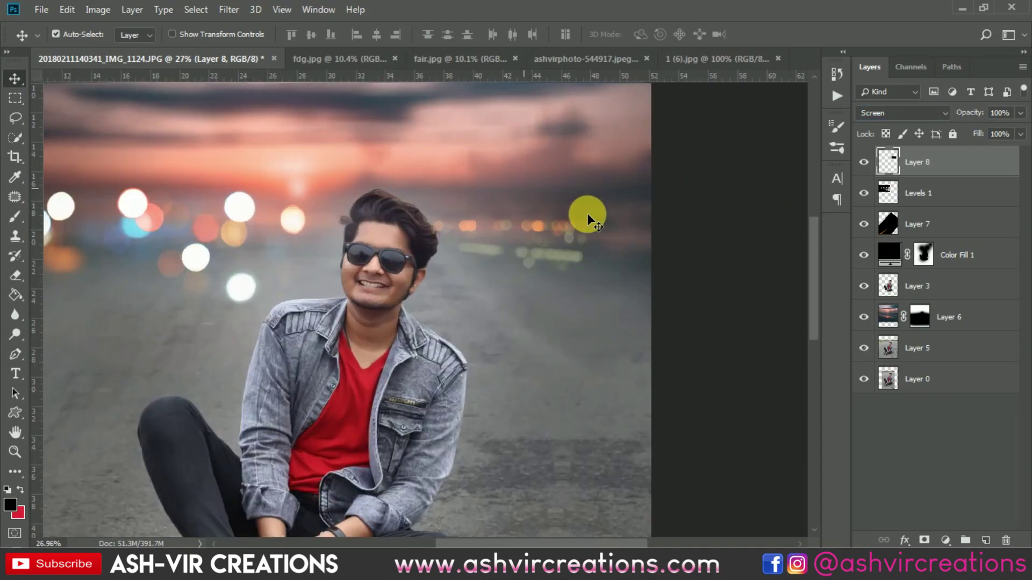
{"action": "key", "text": "ctrl+t"}
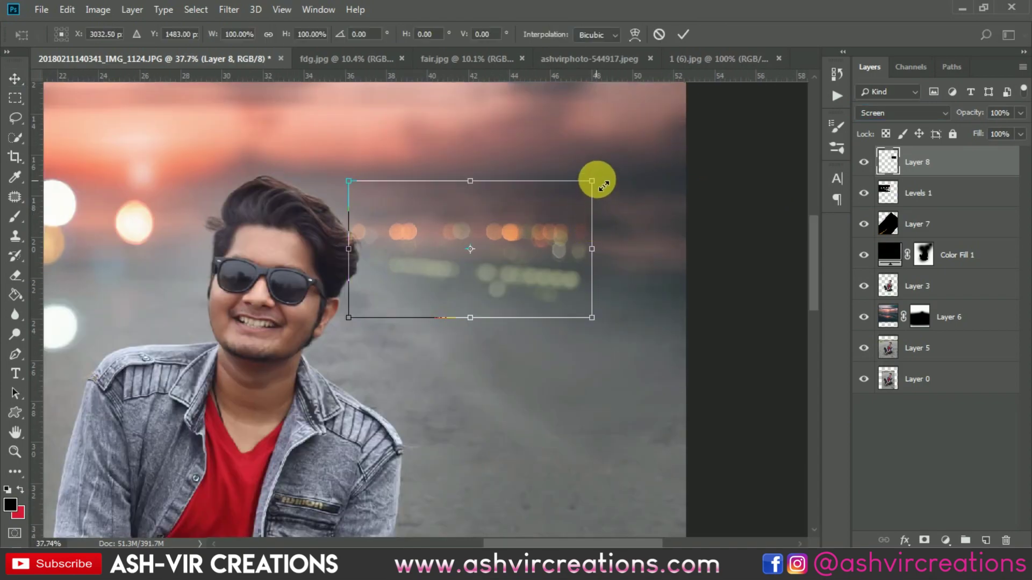
Enlarge Layer 8's bokeh lights to about 142%, move them down onto the horizon, and commit.
{"action": "left_click_drag", "start_coordinate": [604, 185], "coordinate": [718, 154]}
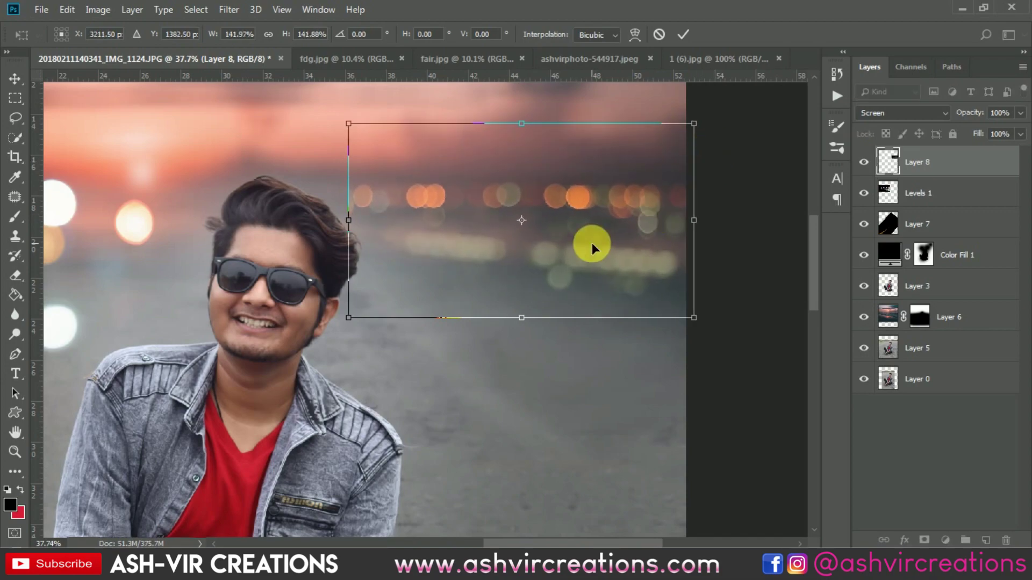
{"action": "left_click_drag", "start_coordinate": [591, 243], "coordinate": [605, 279]}
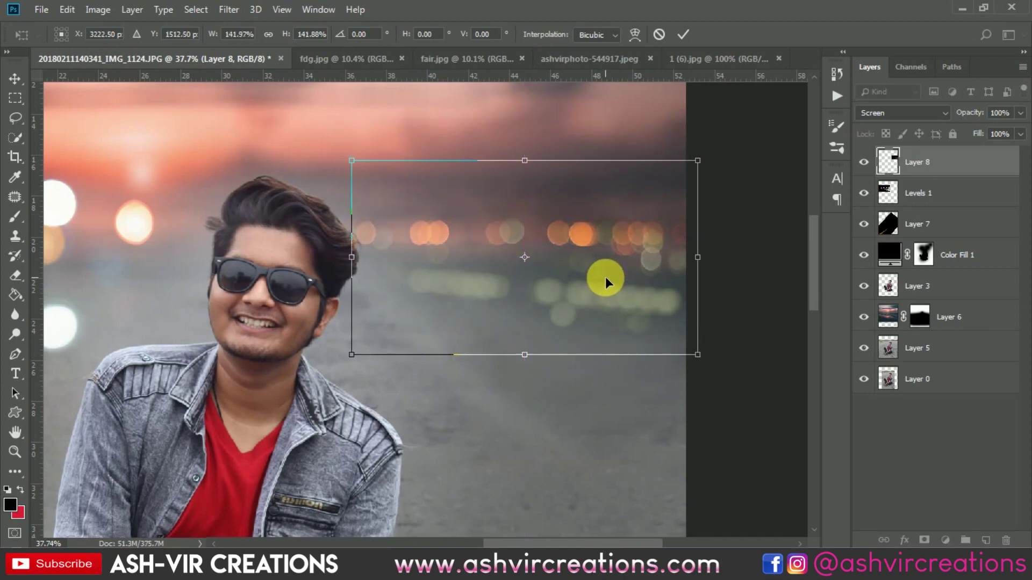
{"action": "key", "text": "Return"}
{"action": "scroll", "coordinate": [605, 264], "scroll_direction": "up", "scroll_amount": 2}
{"action": "scroll", "coordinate": [601, 238], "scroll_direction": "down", "scroll_amount": 4}
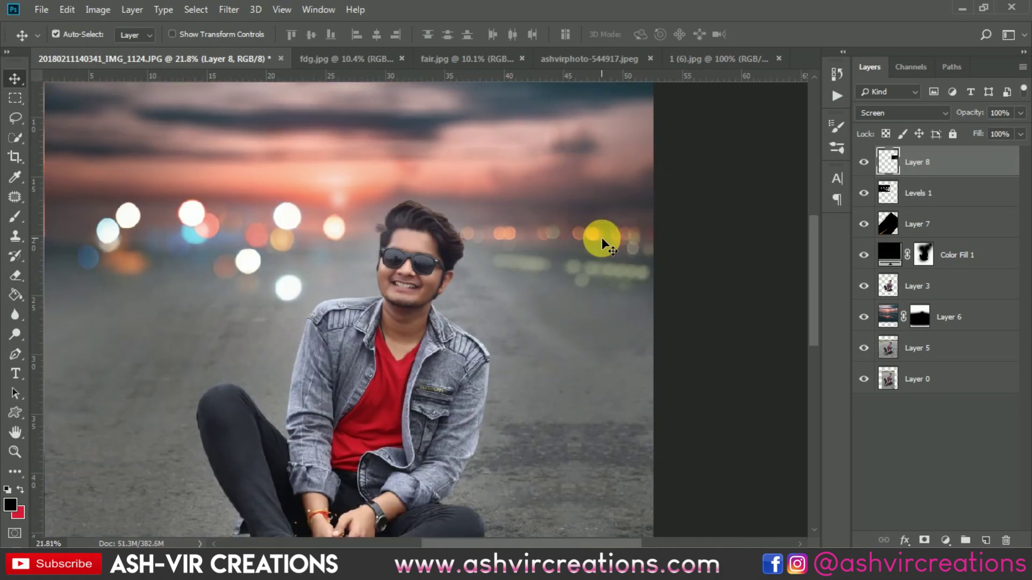
{"action": "scroll", "coordinate": [602, 238], "scroll_direction": "down", "scroll_amount": 2}
{"action": "scroll", "coordinate": [613, 214], "scroll_direction": "down", "scroll_amount": 1}
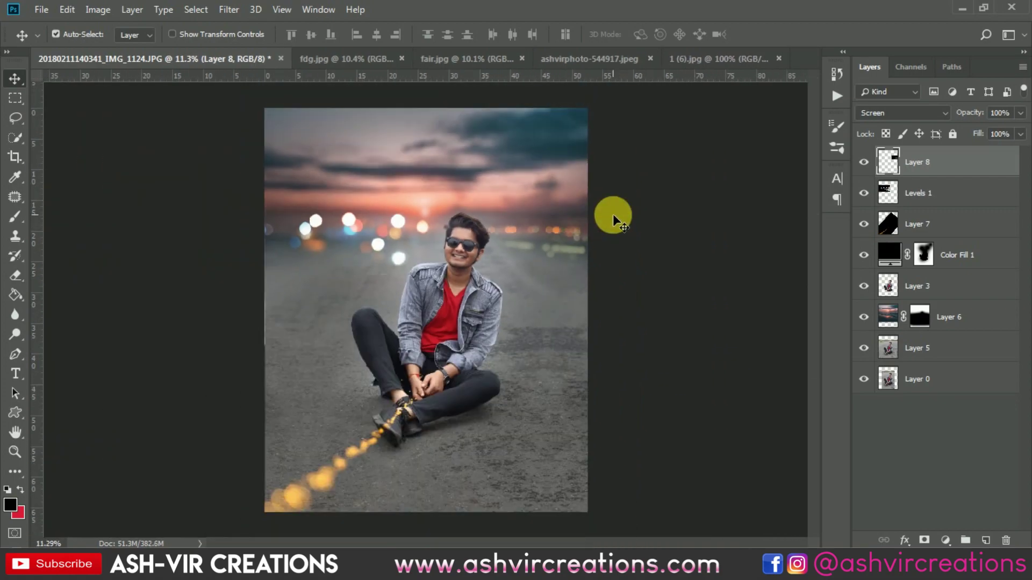
{"action": "scroll", "coordinate": [564, 202], "scroll_direction": "up", "scroll_amount": 2}
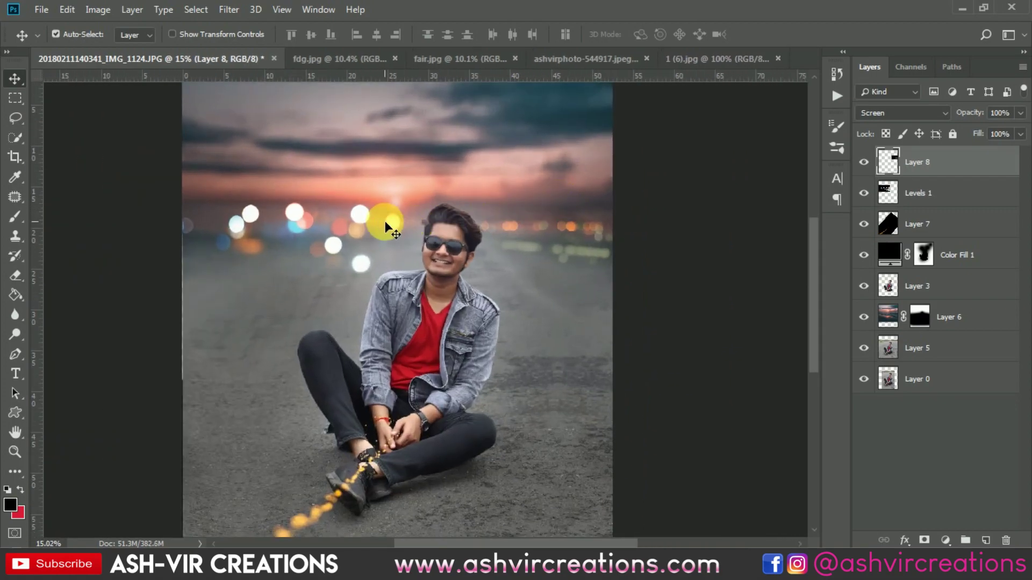
Select the Levels 1 layer from the canvas context menu.
{"action": "right_click", "coordinate": [349, 215]}
{"action": "left_click", "coordinate": [360, 219]}
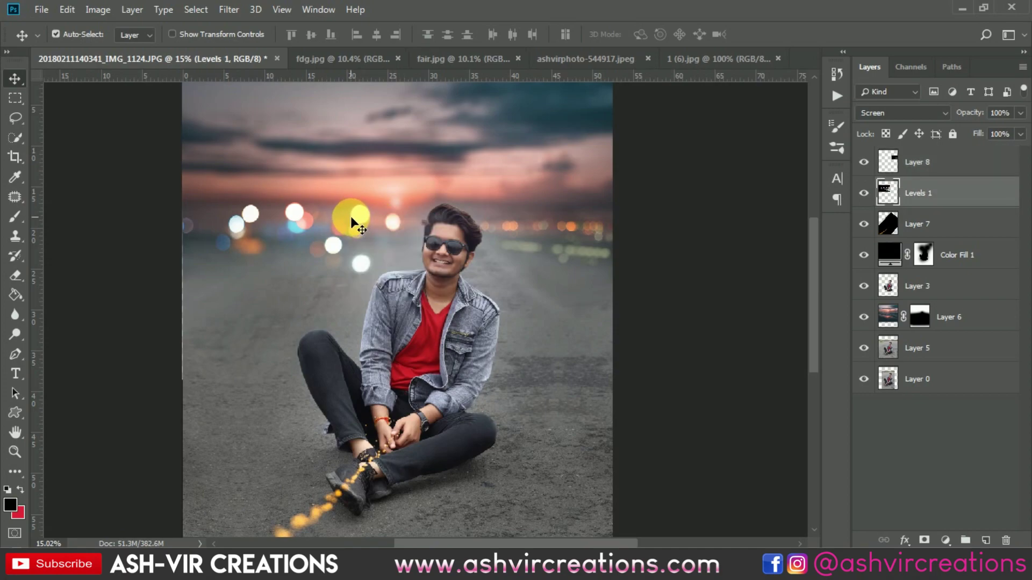
{"action": "scroll", "coordinate": [355, 213], "scroll_direction": "down", "scroll_amount": 2}
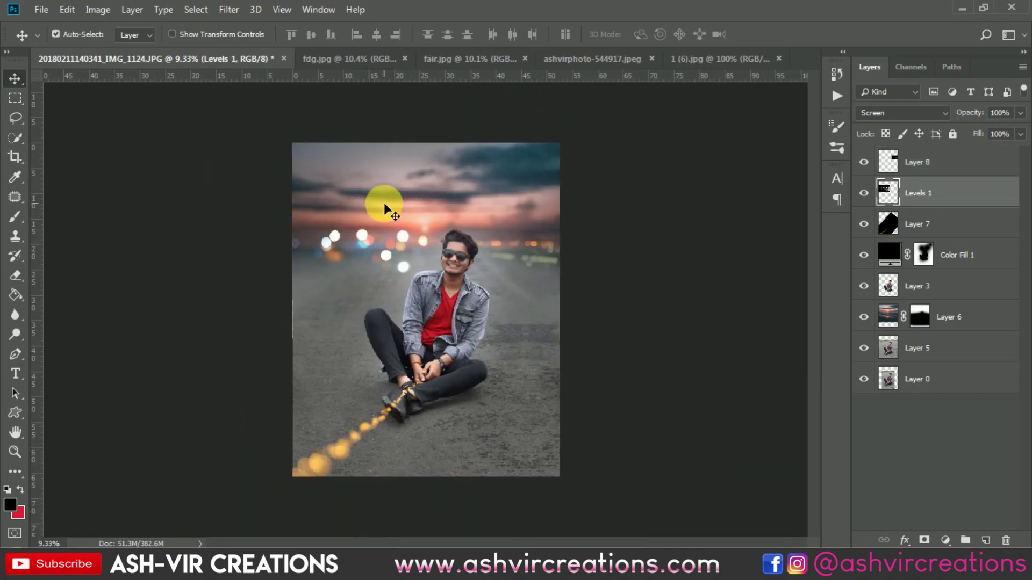
{"action": "scroll", "coordinate": [396, 217], "scroll_direction": "up", "scroll_amount": 4}
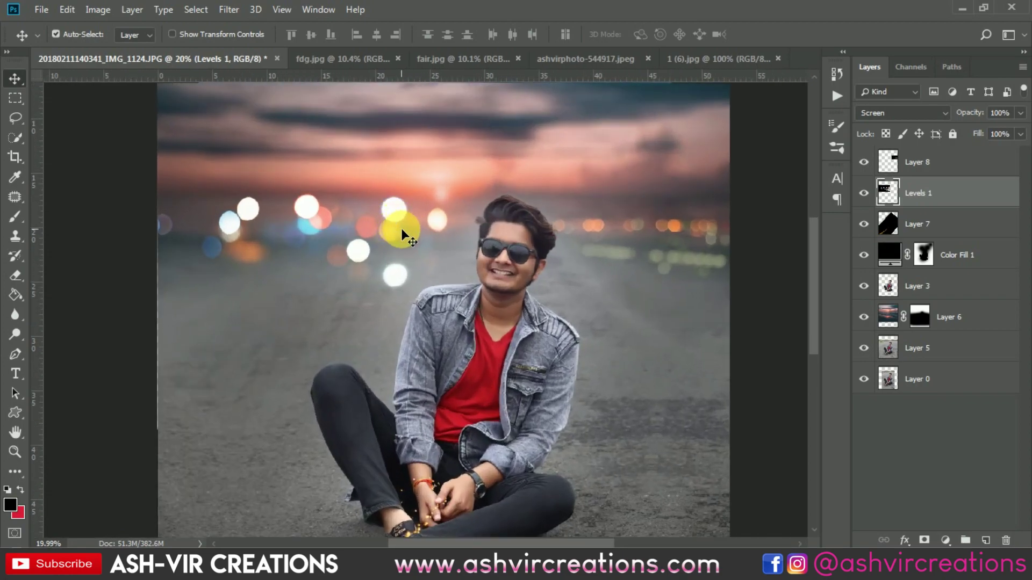
Hide Levels 1 and Alt-drag a copy of Layer 8 to the left.
{"action": "left_click", "coordinate": [864, 193]}
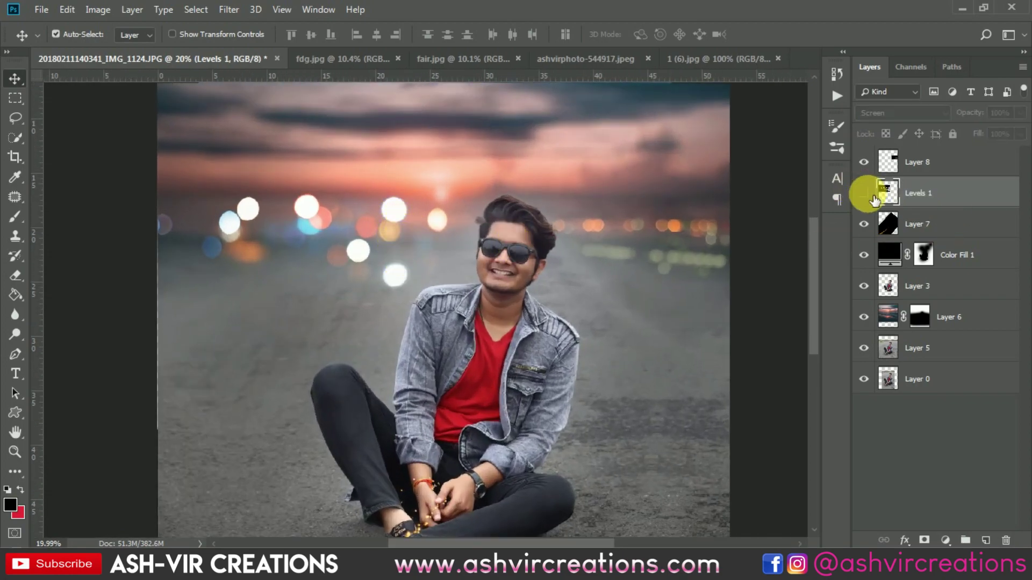
{"action": "right_click", "coordinate": [678, 243]}
{"action": "left_click", "coordinate": [686, 246]}
{"action": "left_click_drag", "start_coordinate": [694, 228], "coordinate": [397, 231]}
Scale the Layer 8 copy to about 135% over the horizon's left side.
{"action": "key", "text": "ctrl+t"}
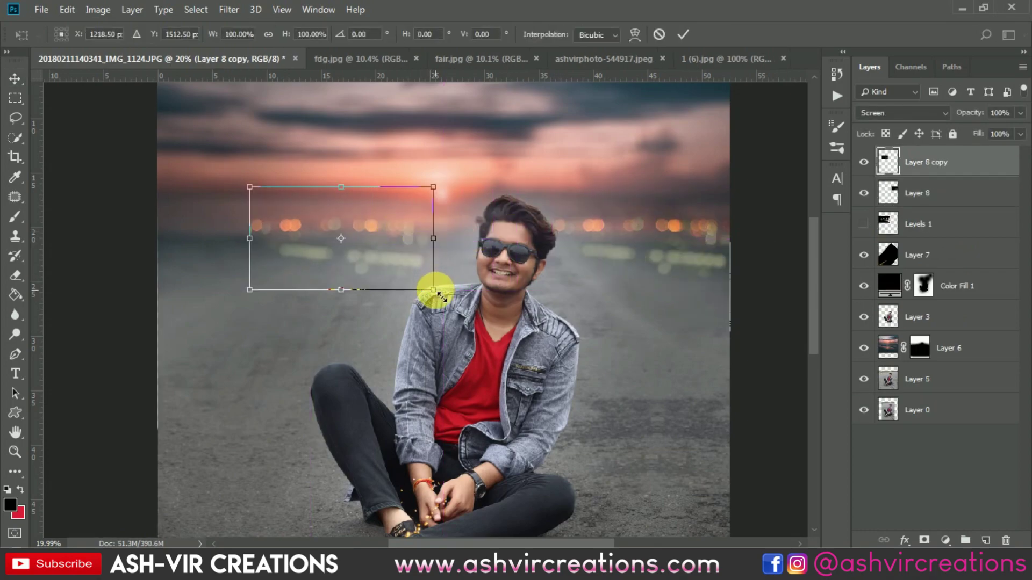
{"action": "left_click_drag", "start_coordinate": [433, 290], "coordinate": [453, 295]}
{"action": "left_click_drag", "start_coordinate": [402, 255], "coordinate": [334, 249]}
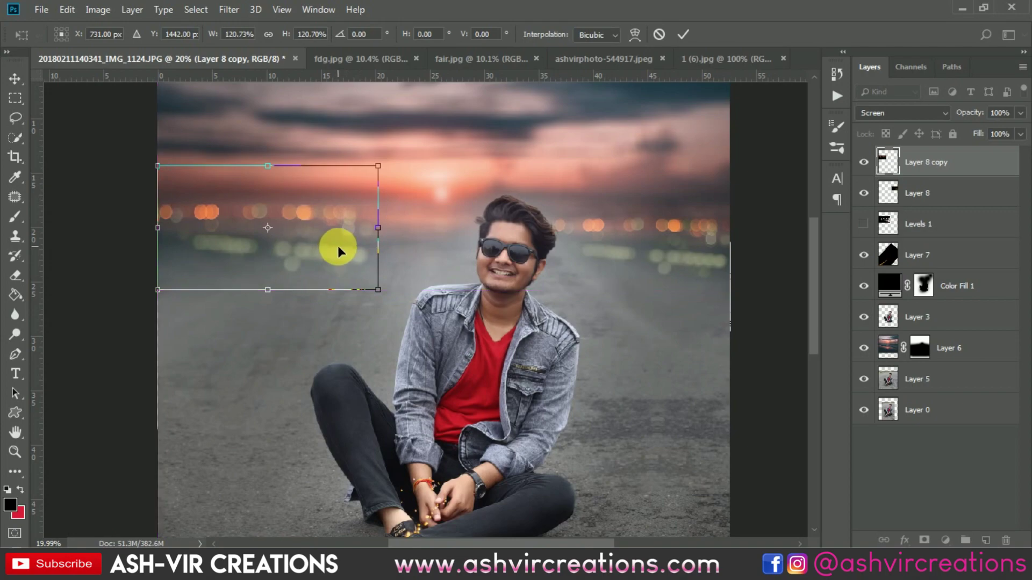
{"action": "left_click_drag", "start_coordinate": [379, 291], "coordinate": [404, 306]}
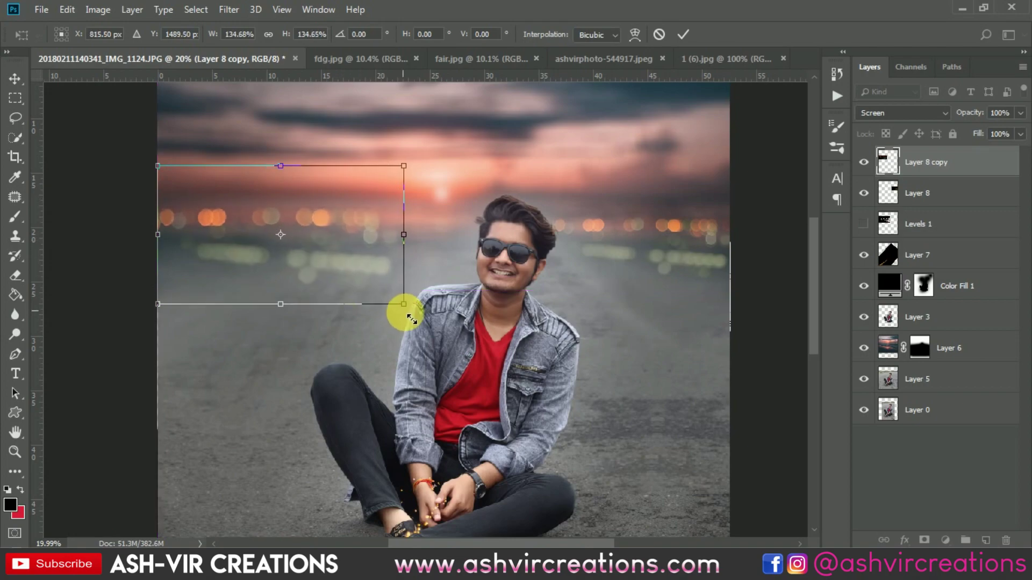
{"action": "key", "text": "Return"}
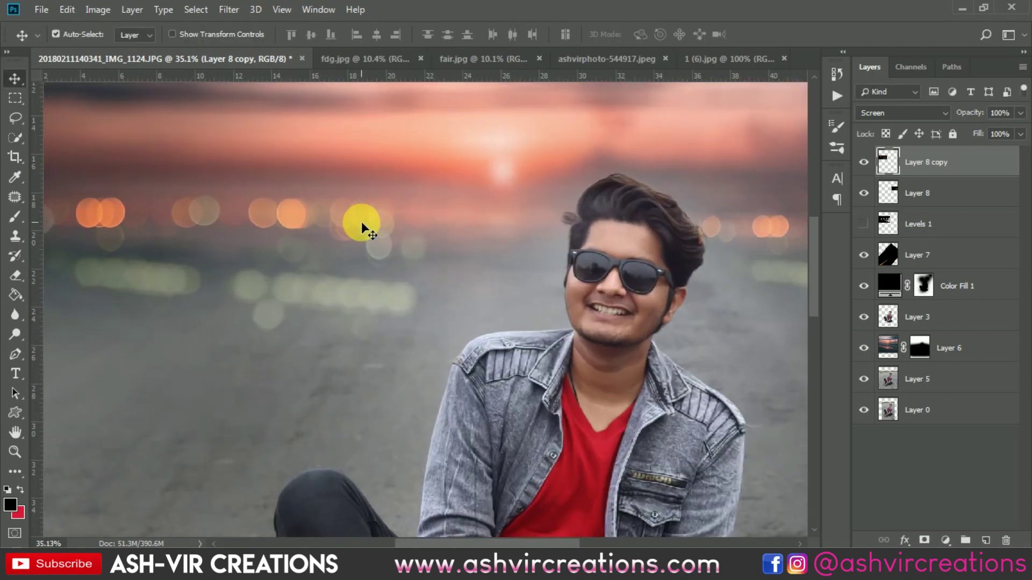
{"action": "scroll", "coordinate": [362, 222], "scroll_direction": "up", "scroll_amount": 3}
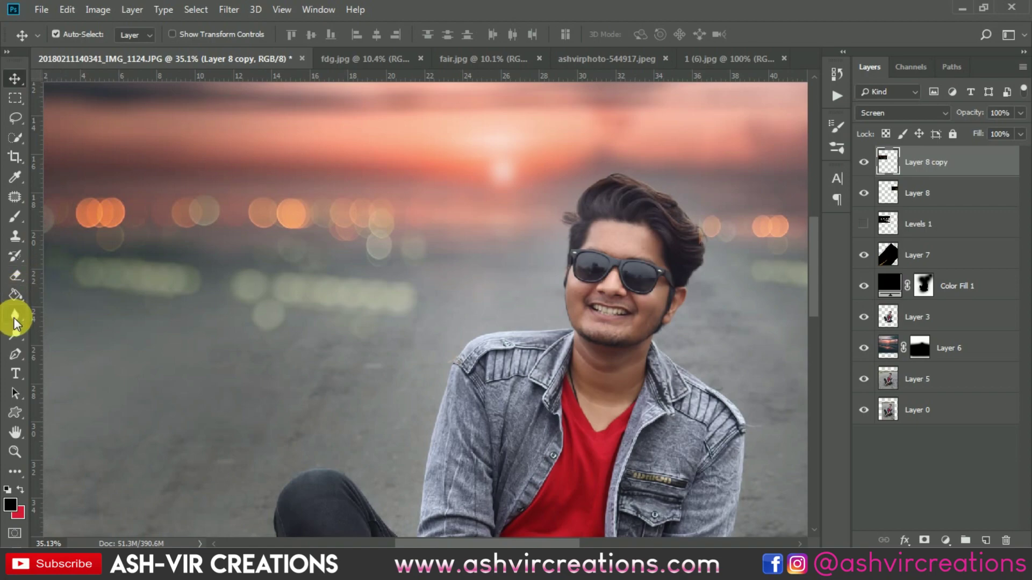
Move the right-hand bokeh lights of Layer 8 up beside the man's head.
{"action": "left_click", "coordinate": [18, 277]}
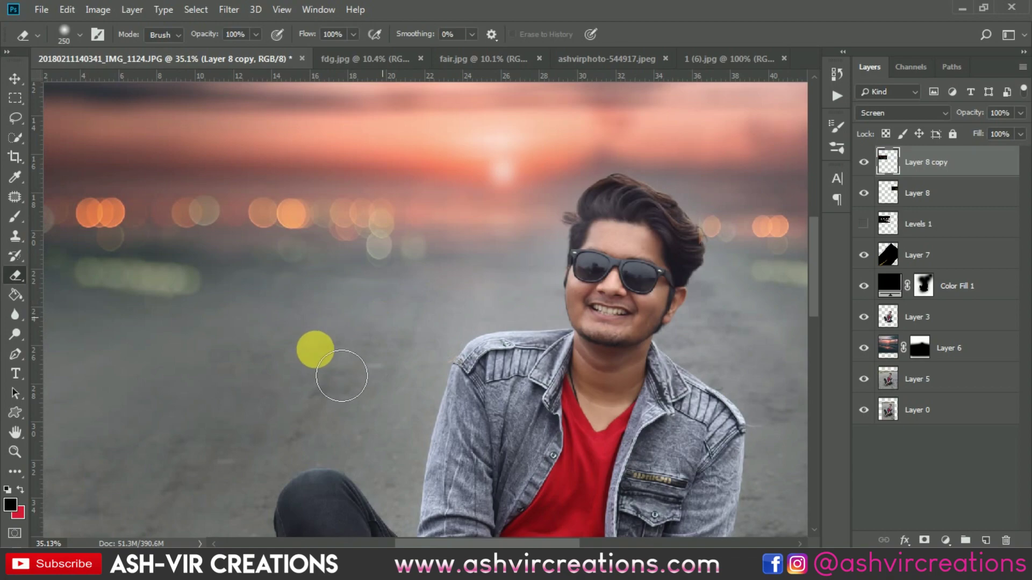
{"action": "scroll", "coordinate": [377, 334], "scroll_direction": "down", "scroll_amount": 3}
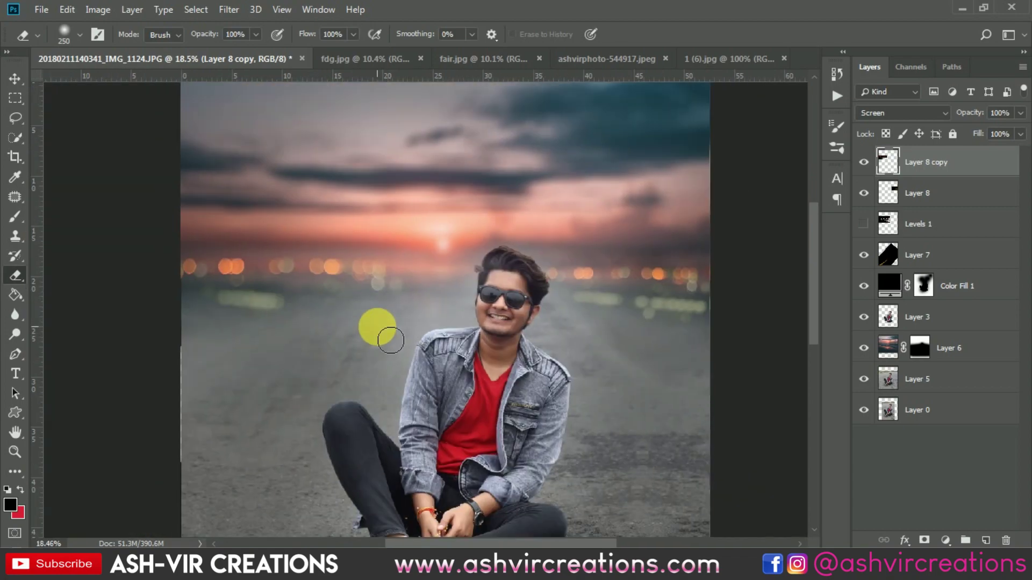
{"action": "key", "text": "v"}
{"action": "left_click", "coordinate": [638, 290]}
{"action": "scroll", "coordinate": [650, 289], "scroll_direction": "up", "scroll_amount": 3}
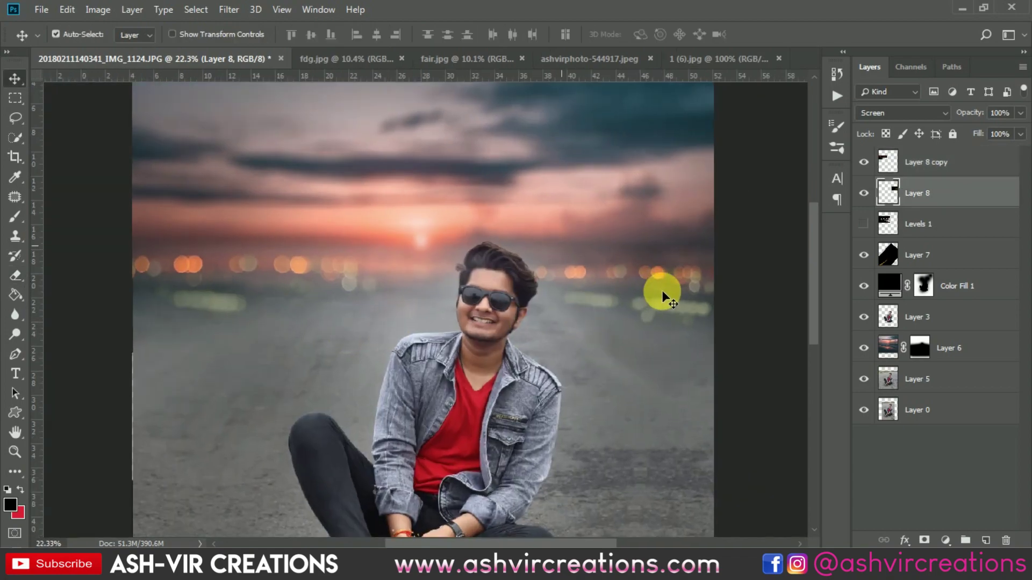
{"action": "left_click_drag", "start_coordinate": [671, 318], "coordinate": [672, 318]}
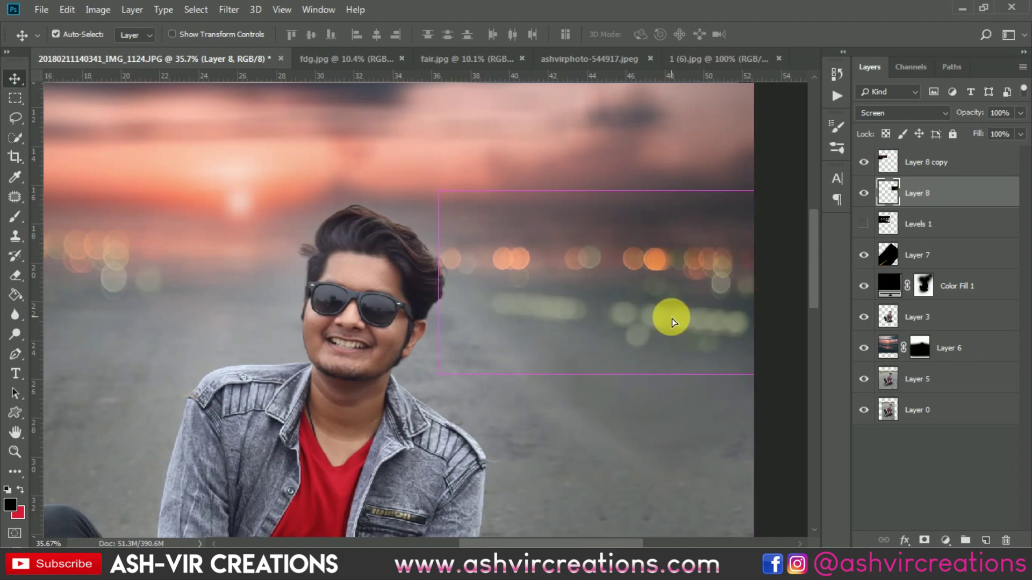
Erase the bokeh lights overlapping the man's hair with a smaller eraser.
{"action": "left_click", "coordinate": [888, 317], "text": "ctrl"}
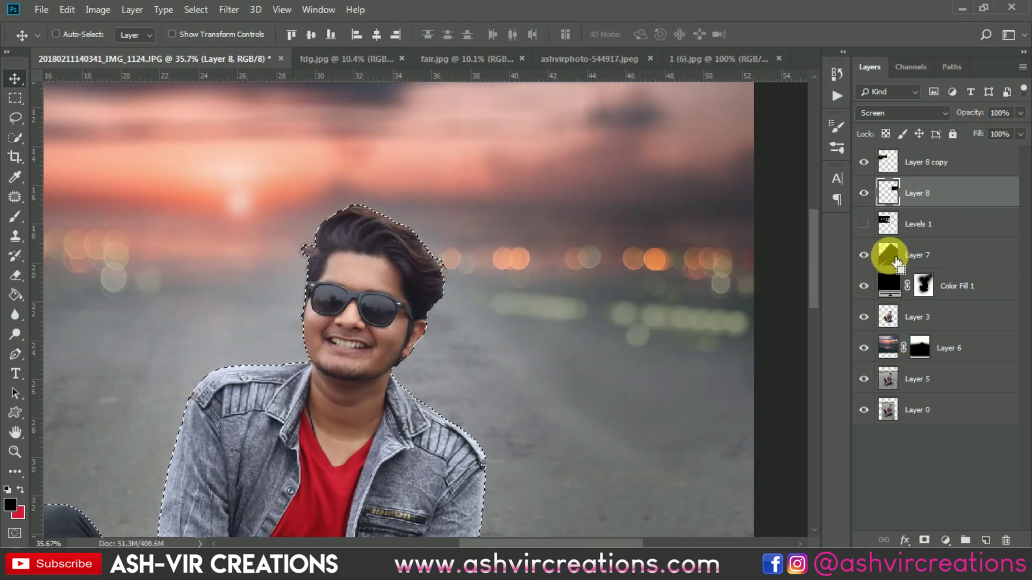
{"action": "key", "text": "ctrl+d"}
{"action": "left_click", "coordinate": [638, 274]}
{"action": "scroll", "coordinate": [437, 279], "scroll_direction": "up", "scroll_amount": 5}
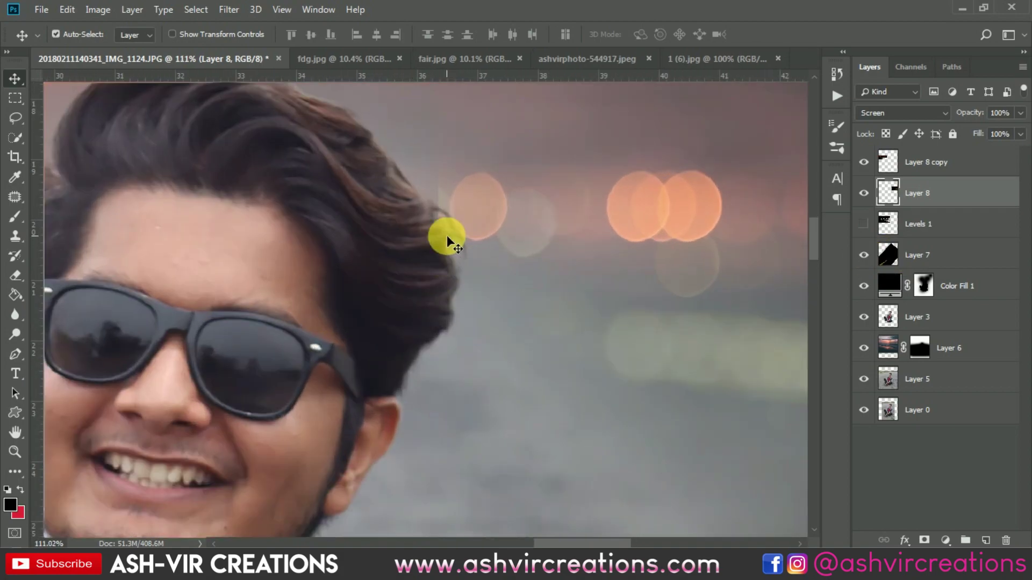
{"action": "key", "text": "e"}
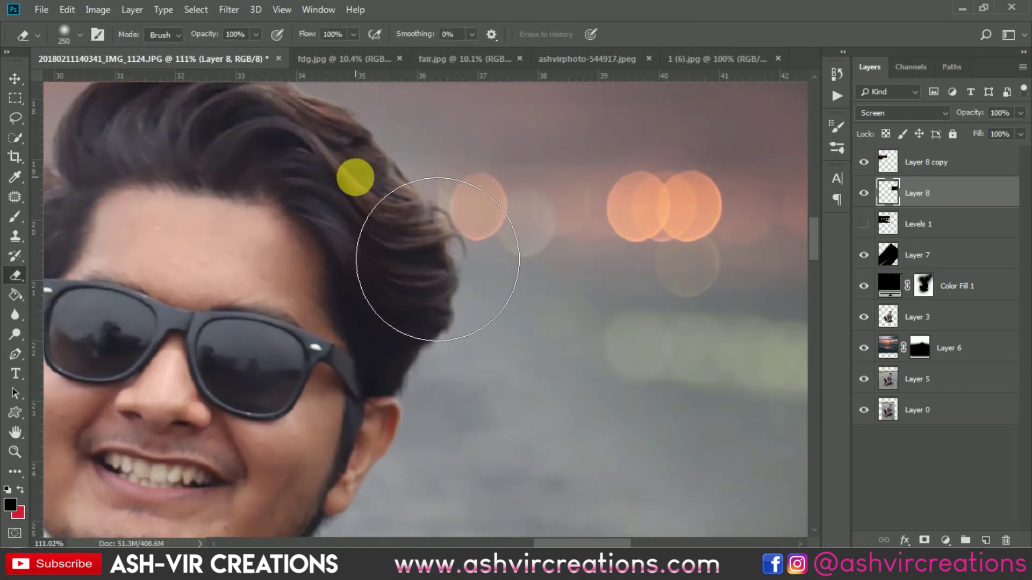
{"action": "key", "text": "bracketleft"}
{"action": "key", "text": "bracketleft"}
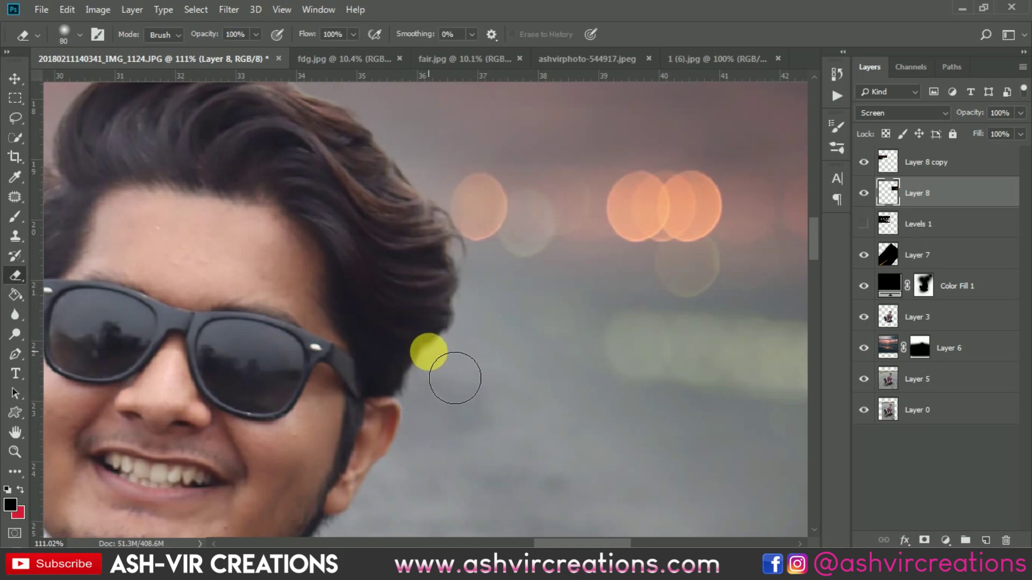
{"action": "scroll", "coordinate": [446, 366], "scroll_direction": "down", "scroll_amount": 5}
{"action": "scroll", "coordinate": [391, 317], "scroll_direction": "down", "scroll_amount": 3}
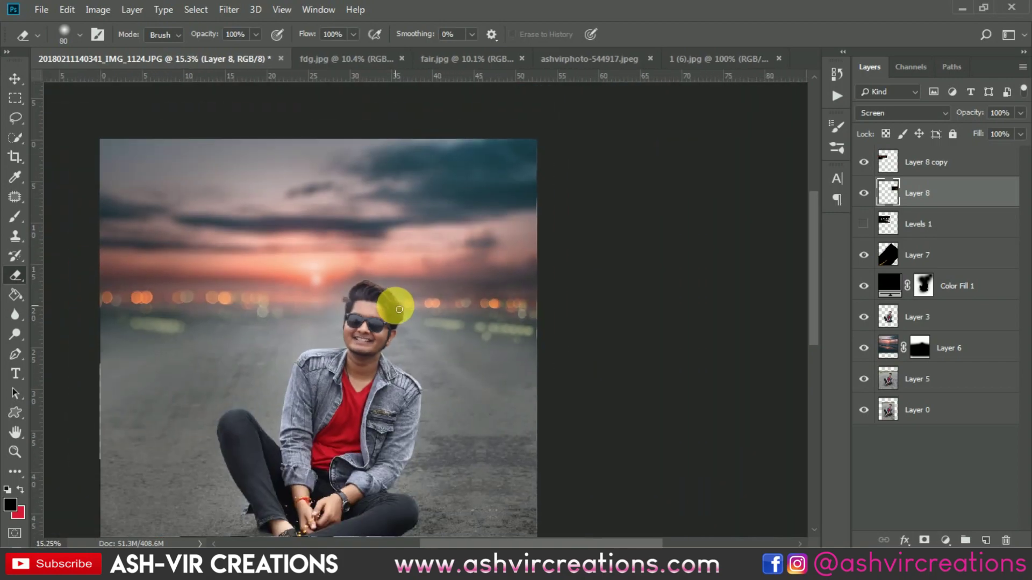
{"action": "key", "text": "v"}
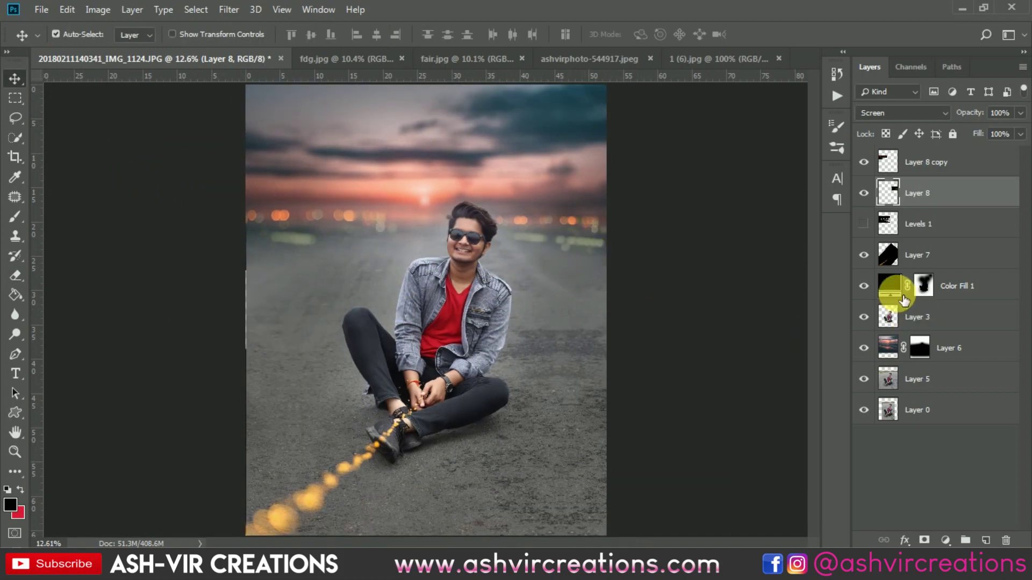
Add Layer 9 above Layer 6 and paint soft light on the man's chest with a 1100 px brush.
{"action": "left_click", "coordinate": [896, 288]}
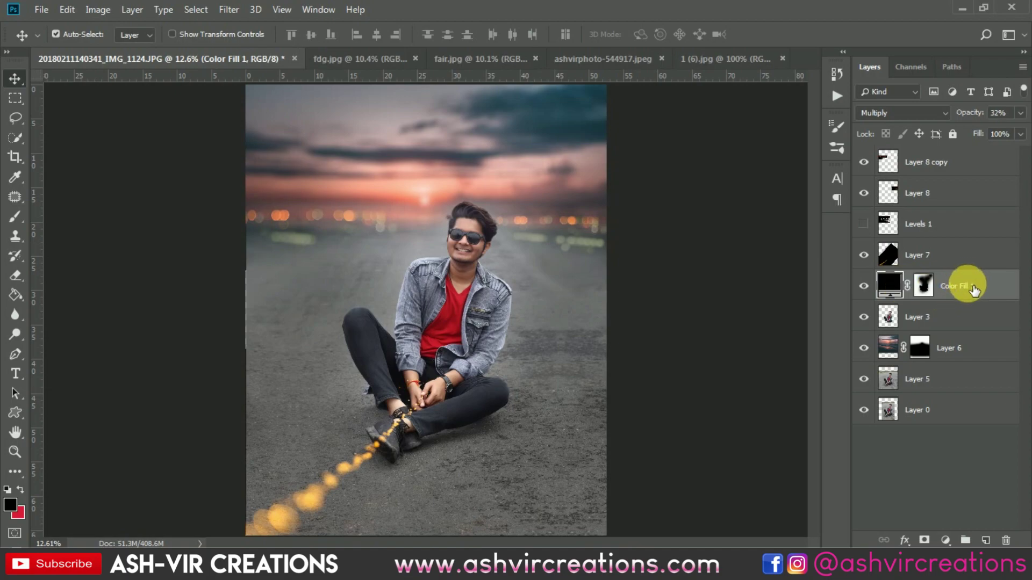
{"action": "left_click", "coordinate": [971, 343]}
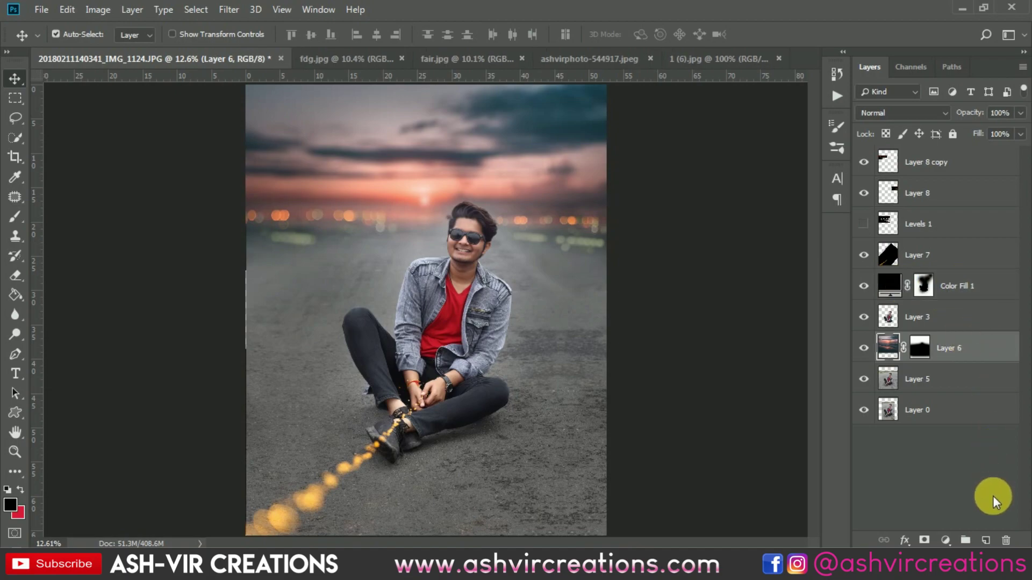
{"action": "left_click", "coordinate": [986, 540]}
{"action": "left_click", "coordinate": [16, 217]}
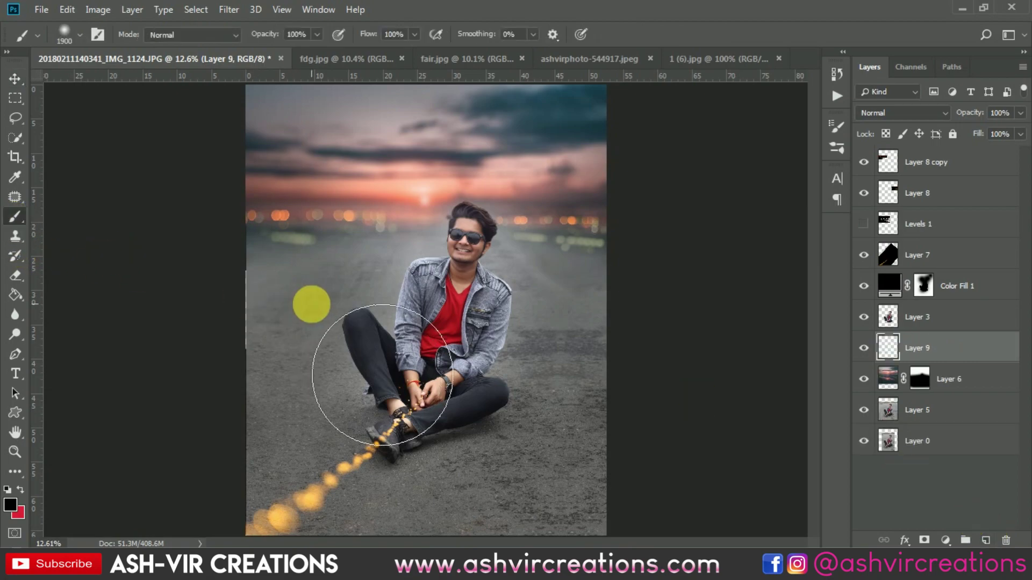
{"action": "key", "text": "bracketleft"}
{"action": "key", "text": "bracketleft"}
{"action": "key", "text": "bracketleft"}
{"action": "key", "text": "bracketleft"}
{"action": "key", "text": "bracketleft"}
{"action": "key", "text": "bracketleft"}
{"action": "key", "text": "bracketleft"}
{"action": "key", "text": "bracketleft"}
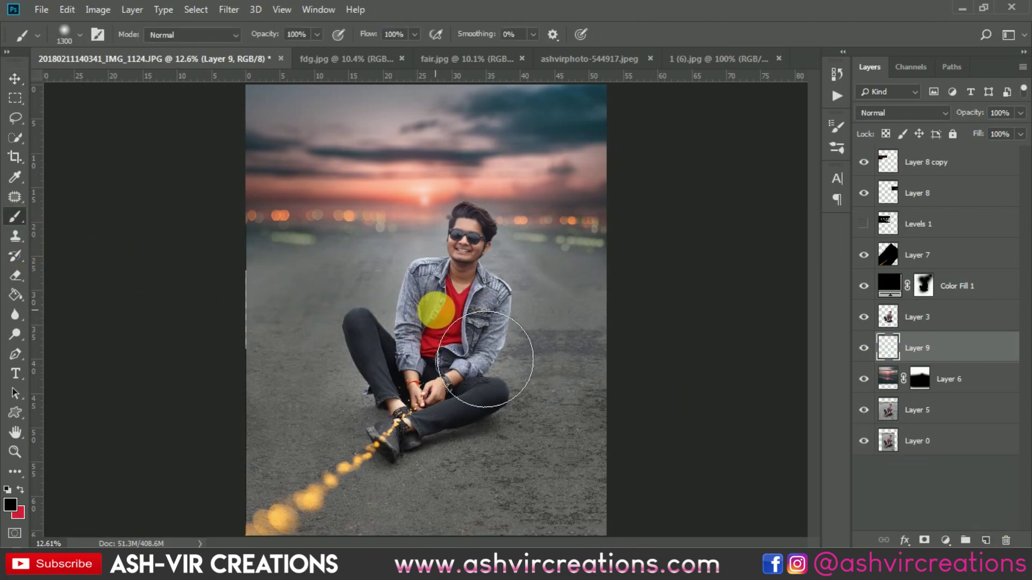
{"action": "left_click_drag", "start_coordinate": [492, 349], "coordinate": [488, 355]}
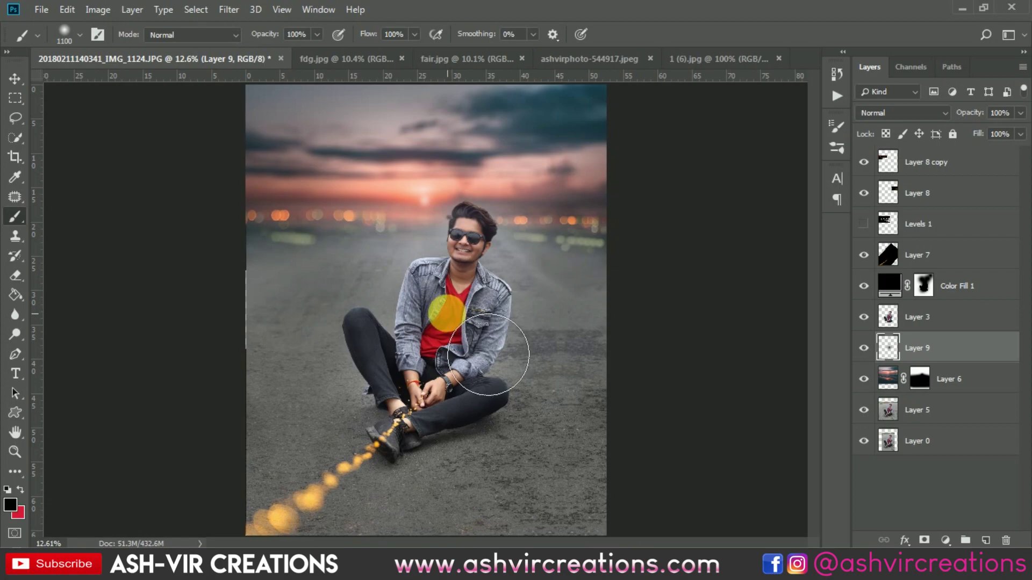
Enlarge the painted light over the upper scene and fade Layer 9 to 22% opacity.
{"action": "key", "text": "ctrl+t"}
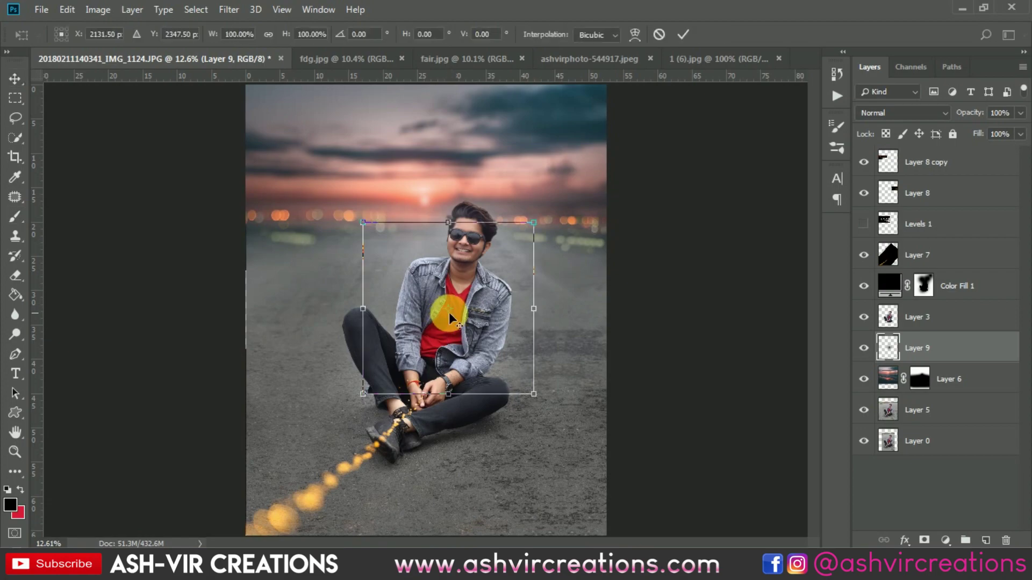
{"action": "mouse_move", "coordinate": [540, 315]}
{"action": "left_mouse_down"}
{"action": "mouse_move", "coordinate": [605, 318]}
{"action": "mouse_move", "coordinate": [559, 317]}
{"action": "left_mouse_up"}
{"action": "left_click_drag", "start_coordinate": [559, 227], "coordinate": [606, 181]}
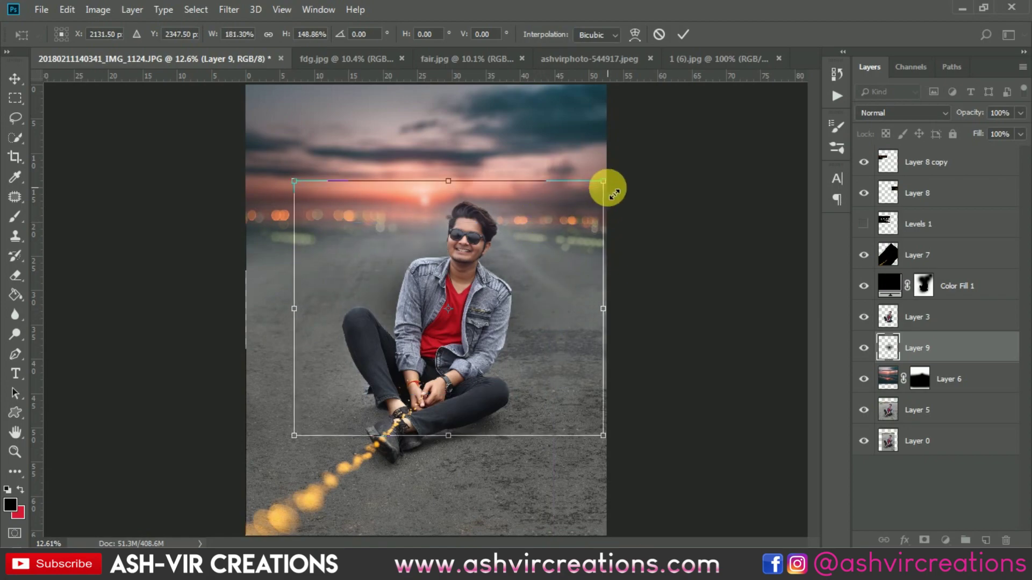
{"action": "left_click_drag", "start_coordinate": [504, 282], "coordinate": [504, 295]}
{"action": "key", "text": "Return"}
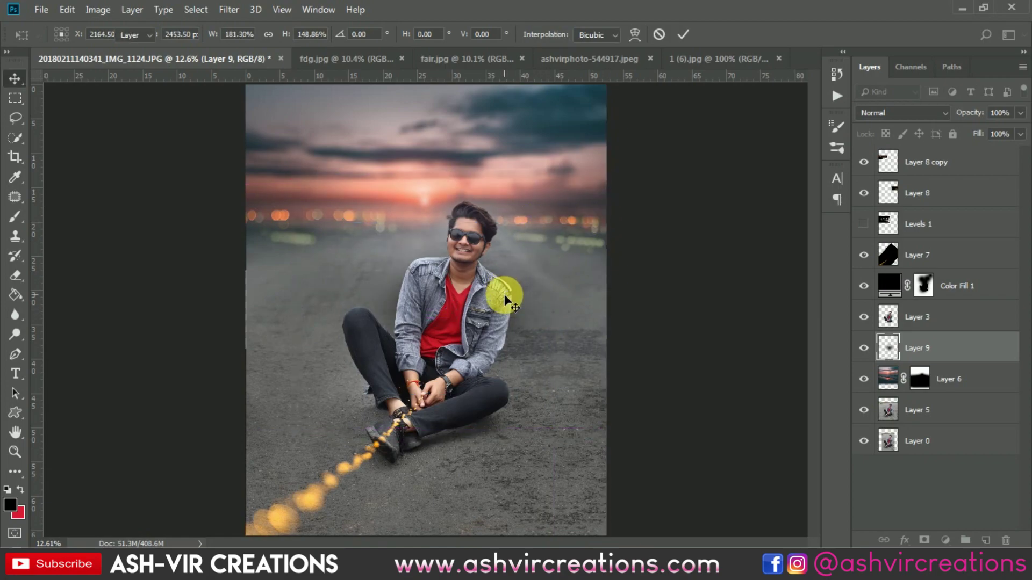
{"action": "left_click_drag", "start_coordinate": [970, 113], "coordinate": [841, 114]}
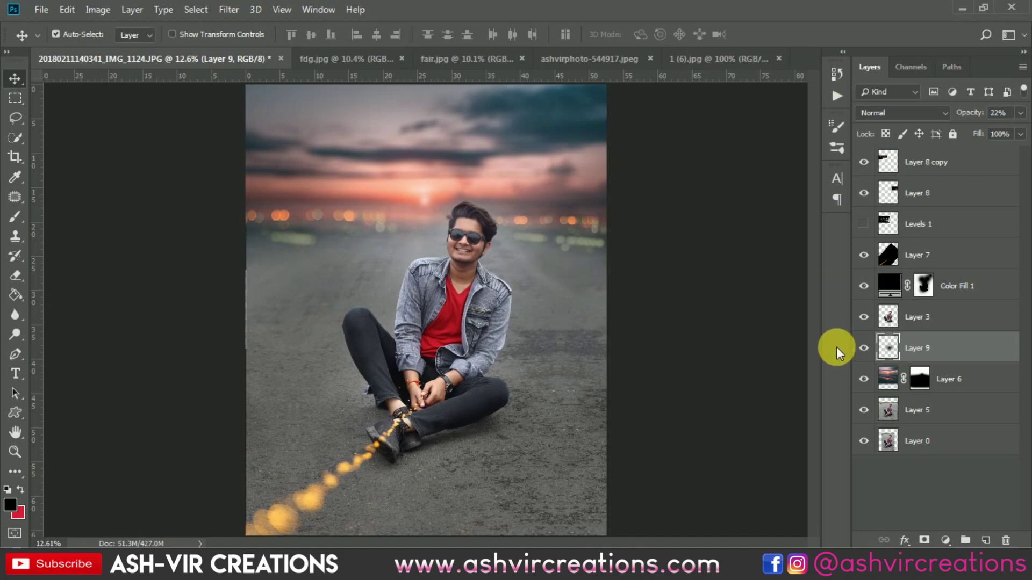
{"action": "left_click", "coordinate": [860, 349]}
{"action": "left_click", "coordinate": [862, 348]}
{"action": "left_click", "coordinate": [862, 349]}
{"action": "left_click", "coordinate": [863, 349]}
{"action": "scroll", "coordinate": [426, 265], "scroll_direction": "up", "scroll_amount": 5}
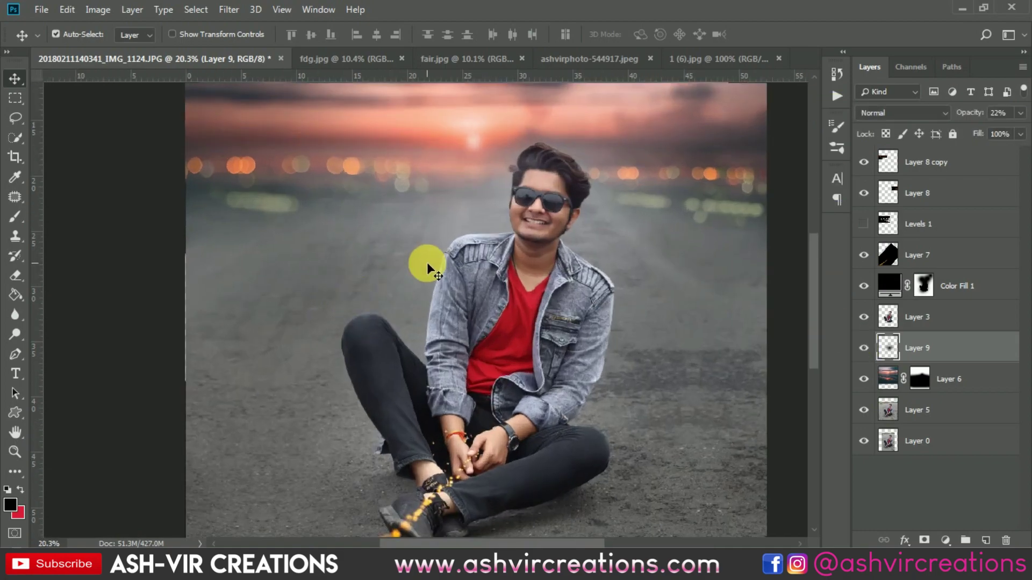
{"action": "left_click", "coordinate": [865, 349]}
{"action": "left_click", "coordinate": [868, 349]}
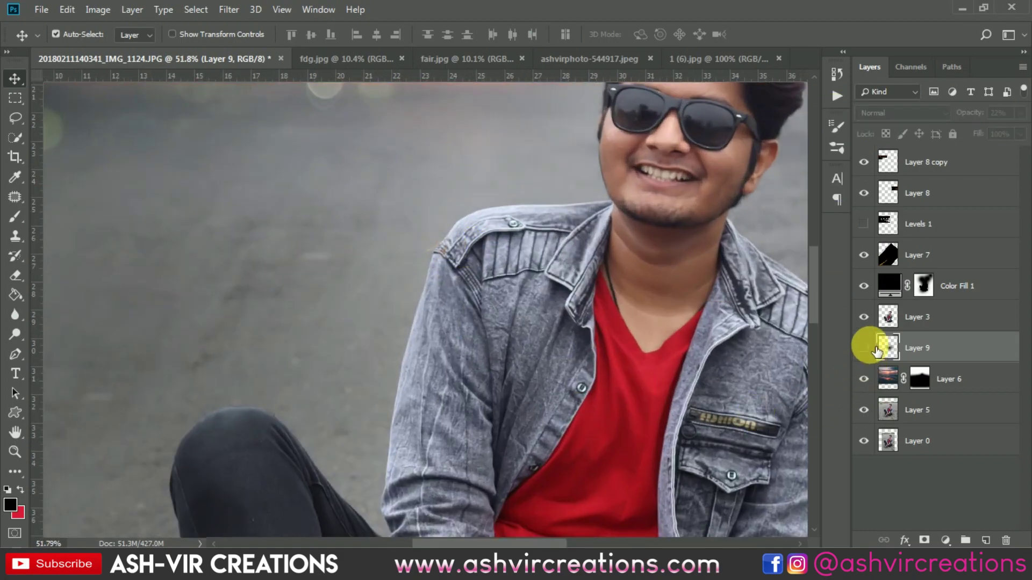
{"action": "left_click", "coordinate": [868, 349]}
{"action": "left_click", "coordinate": [869, 349]}
{"action": "left_click", "coordinate": [870, 349]}
{"action": "left_click", "coordinate": [868, 348]}
{"action": "left_click", "coordinate": [863, 344]}
{"action": "scroll", "coordinate": [633, 311], "scroll_direction": "down", "scroll_amount": 3}
{"action": "left_click_drag", "start_coordinate": [633, 316], "coordinate": [484, 272]}
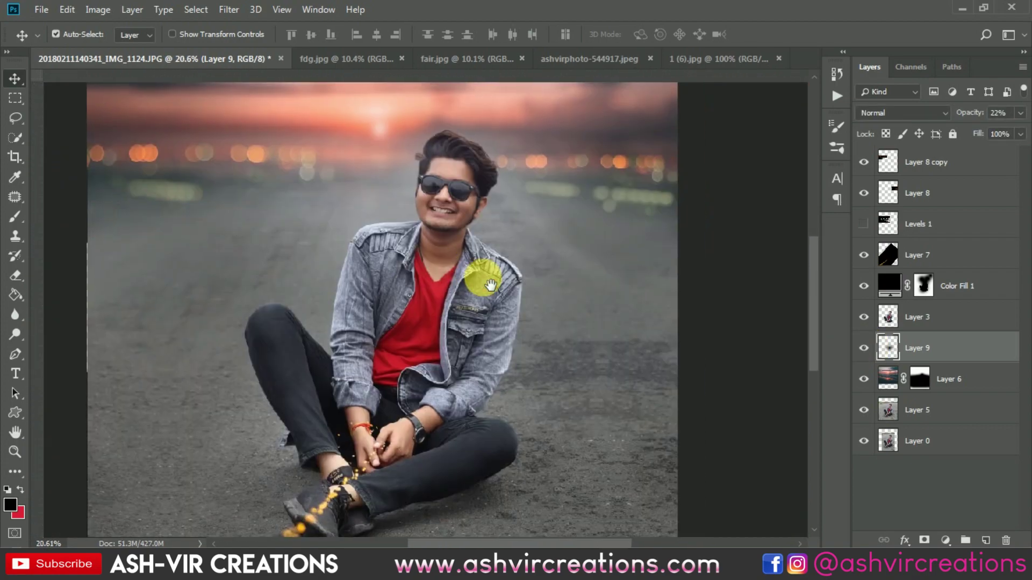
{"action": "left_click", "coordinate": [865, 350]}
{"action": "left_click", "coordinate": [866, 349]}
{"action": "scroll", "coordinate": [652, 295], "scroll_direction": "down", "scroll_amount": 3}
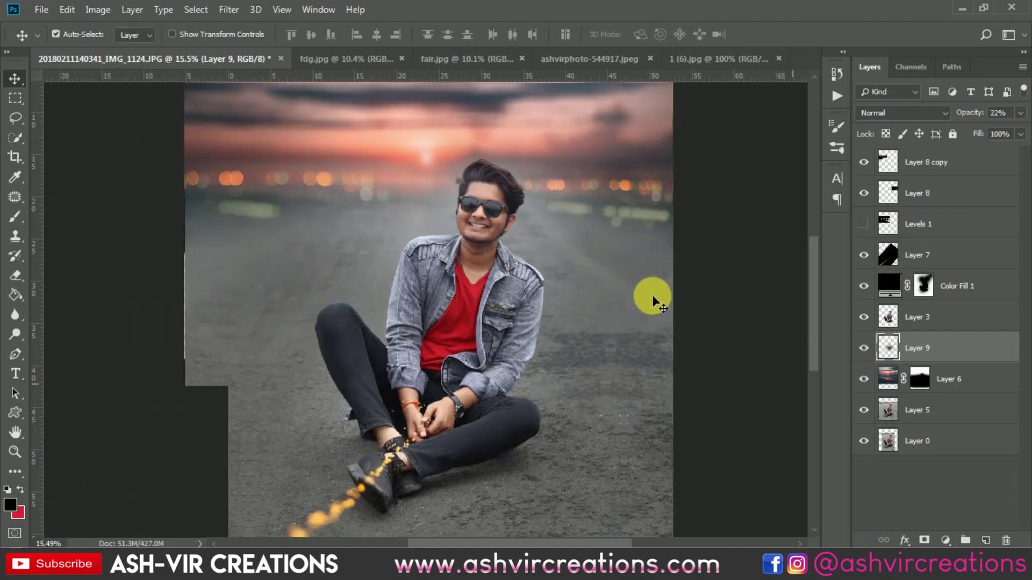
{"action": "scroll", "coordinate": [549, 257], "scroll_direction": "down", "scroll_amount": 2}
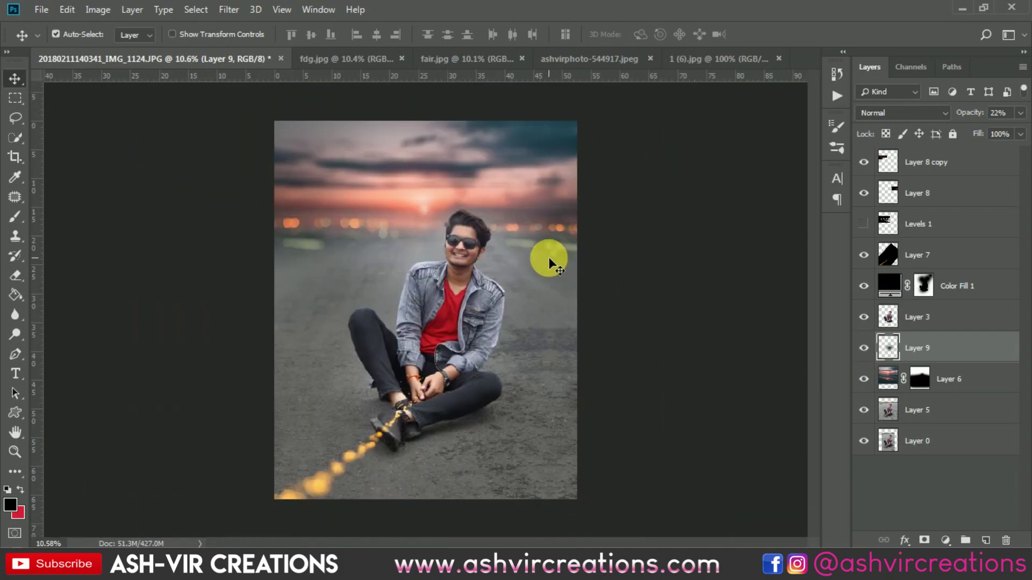
{"action": "left_click", "coordinate": [921, 163]}
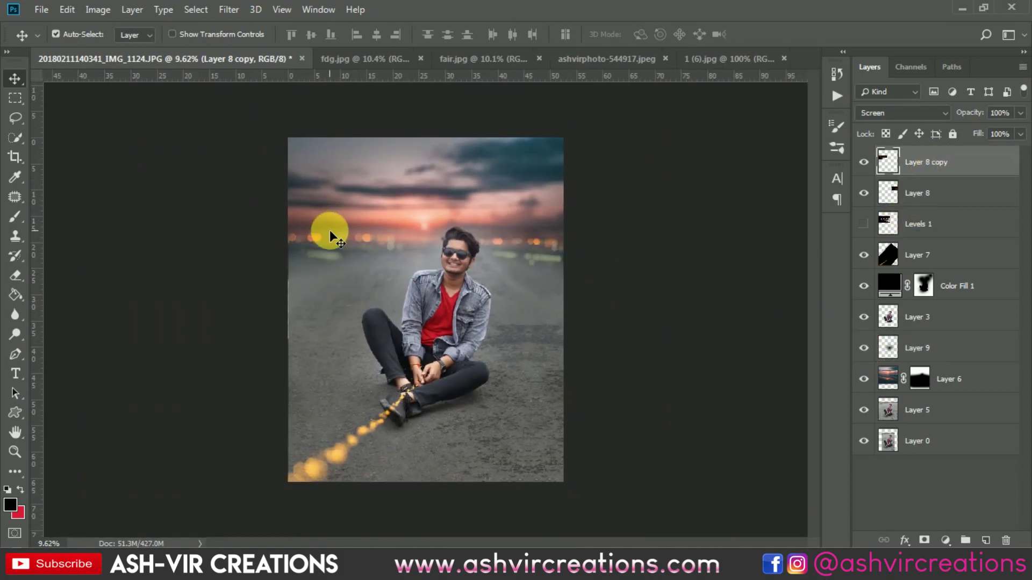
{"action": "scroll", "coordinate": [330, 232], "scroll_direction": "up", "scroll_amount": 1}
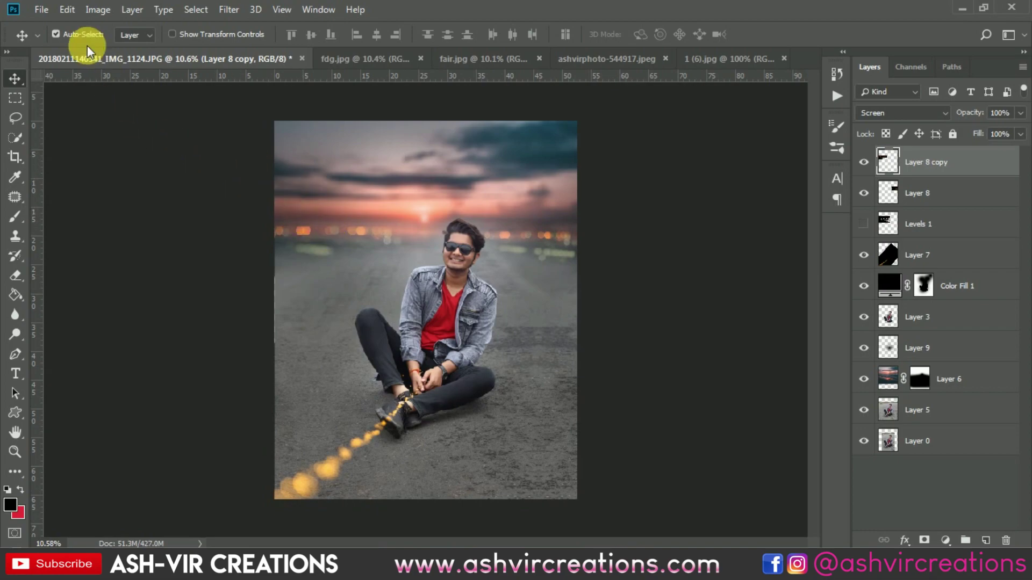
Open the File > Open dialog and cancel without opening an image.
{"action": "left_click", "coordinate": [40, 11]}
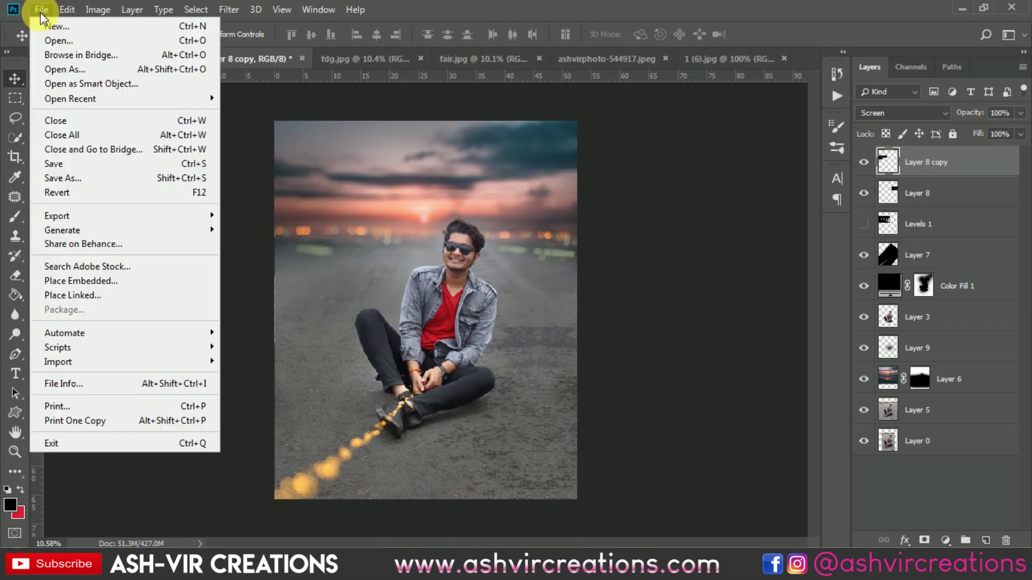
{"action": "left_click", "coordinate": [53, 41]}
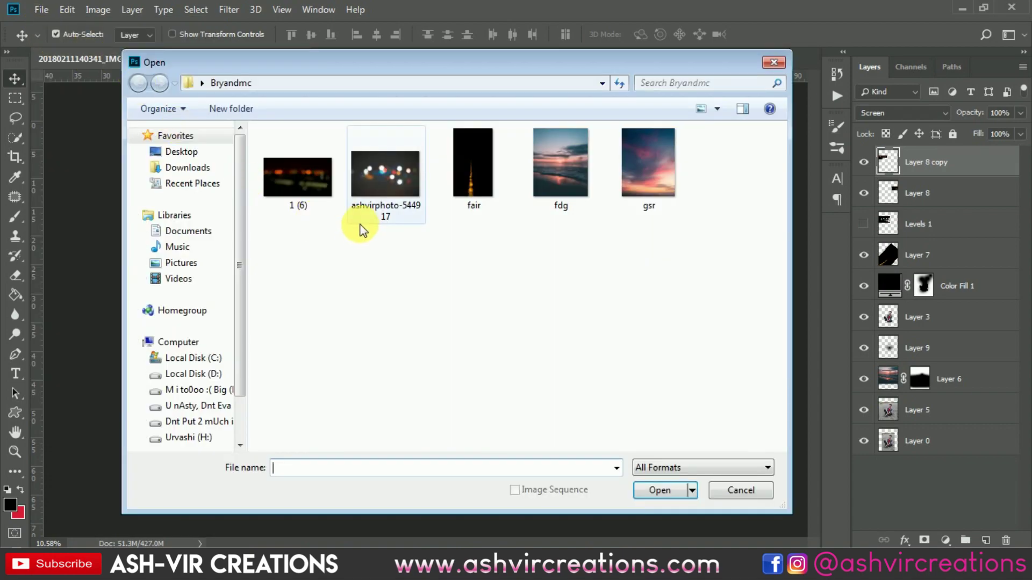
{"action": "left_click", "coordinate": [736, 490]}
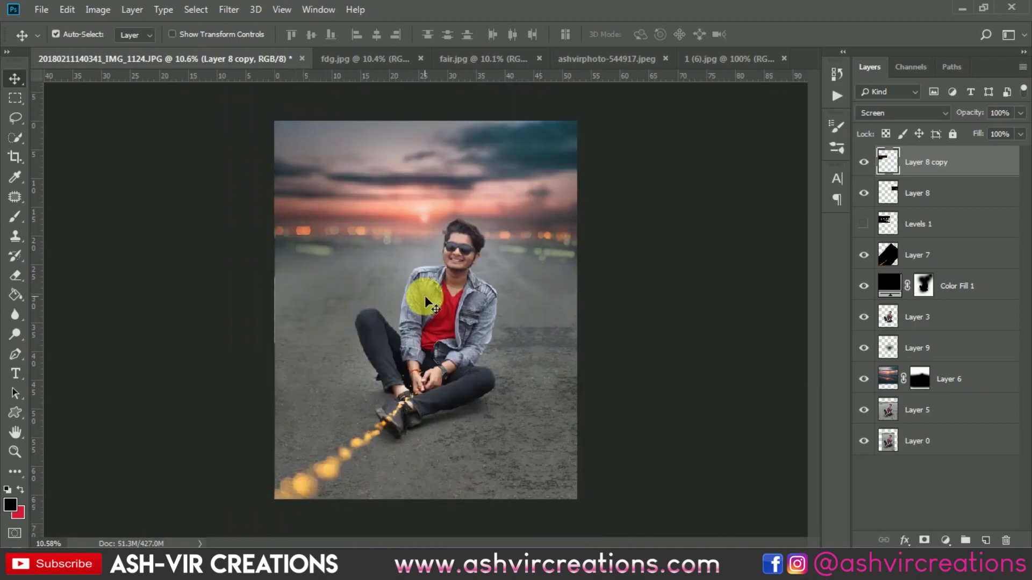
Crop the image to the canvas bounds, then select Layer 5.
{"action": "left_click", "coordinate": [15, 157]}
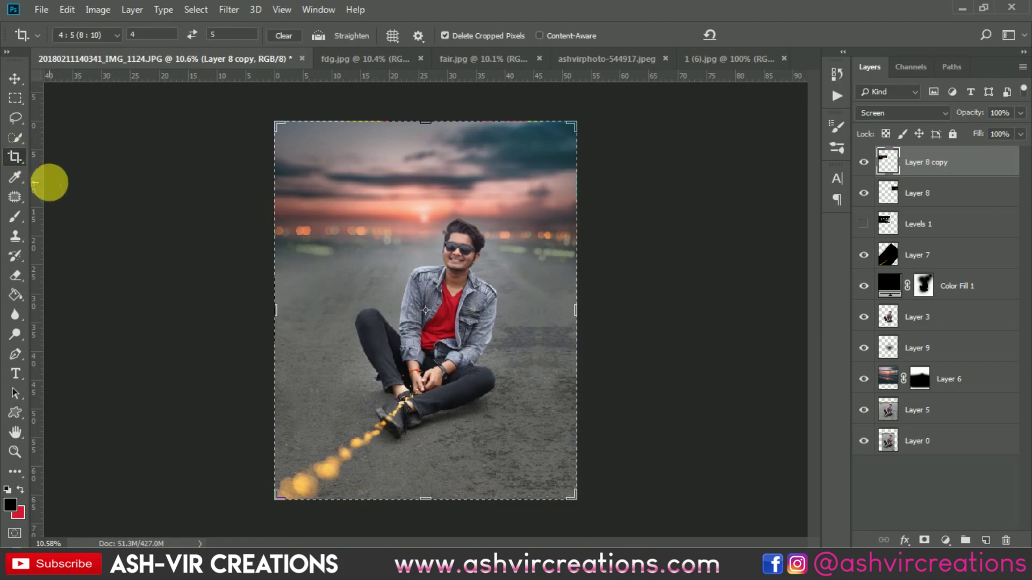
{"action": "left_click", "coordinate": [466, 266]}
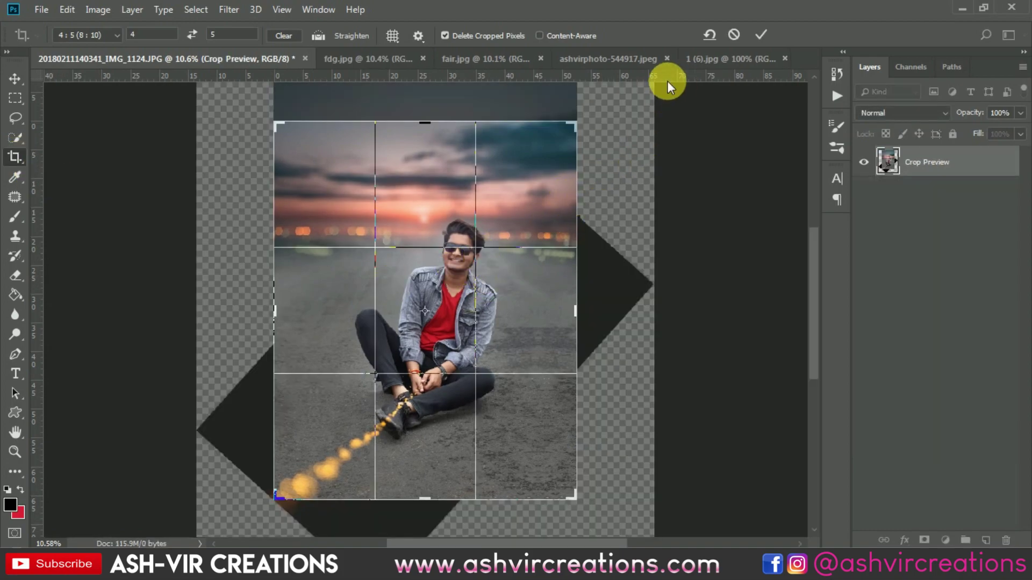
{"action": "left_click", "coordinate": [761, 36]}
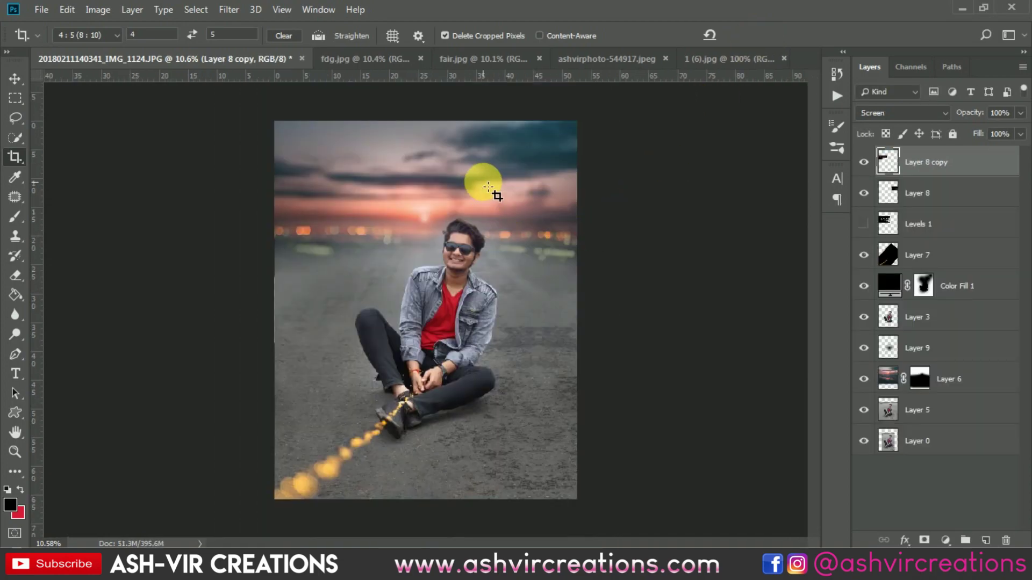
{"action": "key", "text": "v"}
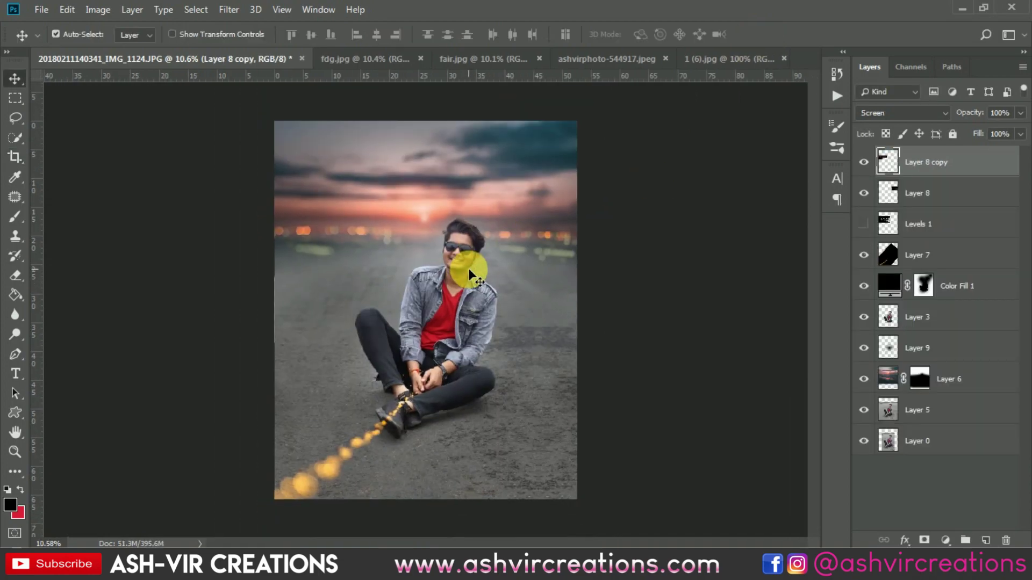
{"action": "left_click", "coordinate": [932, 410]}
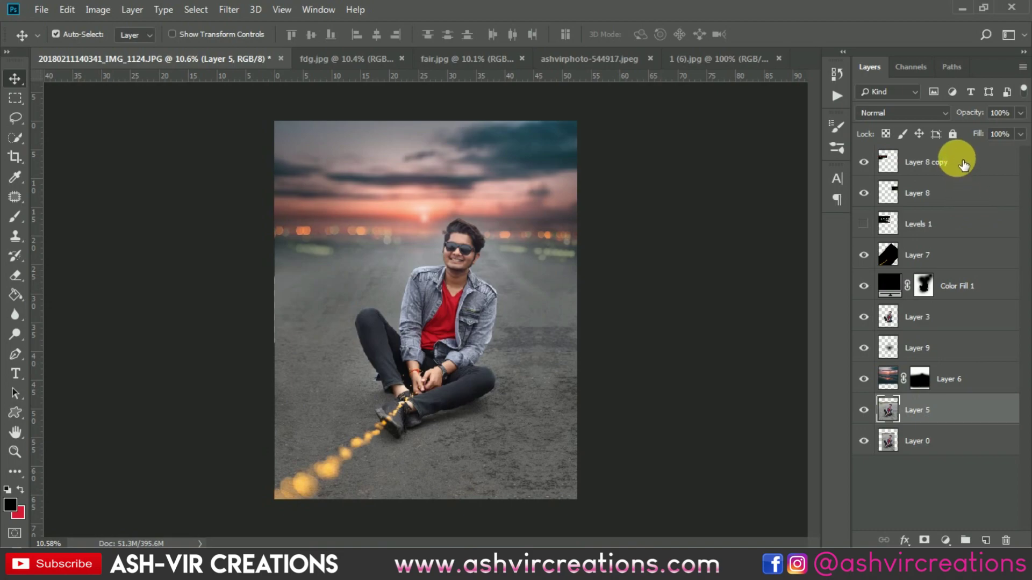
{"action": "left_click", "coordinate": [963, 164]}
{"action": "left_click", "coordinate": [944, 539]}
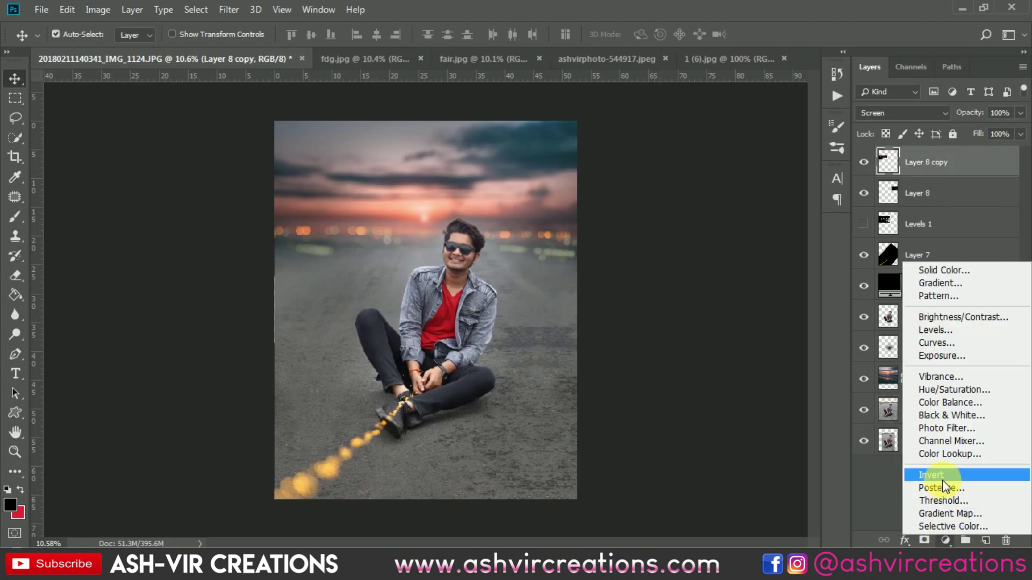
{"action": "left_click", "coordinate": [941, 456]}
{"action": "left_click", "coordinate": [713, 233]}
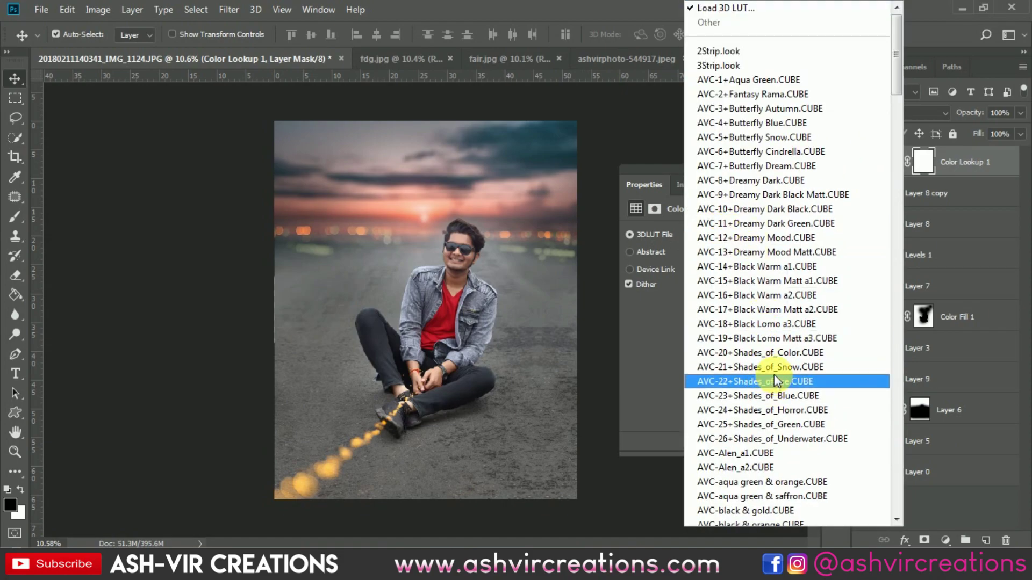
{"action": "scroll", "coordinate": [774, 375], "scroll_direction": "down", "scroll_amount": 9}
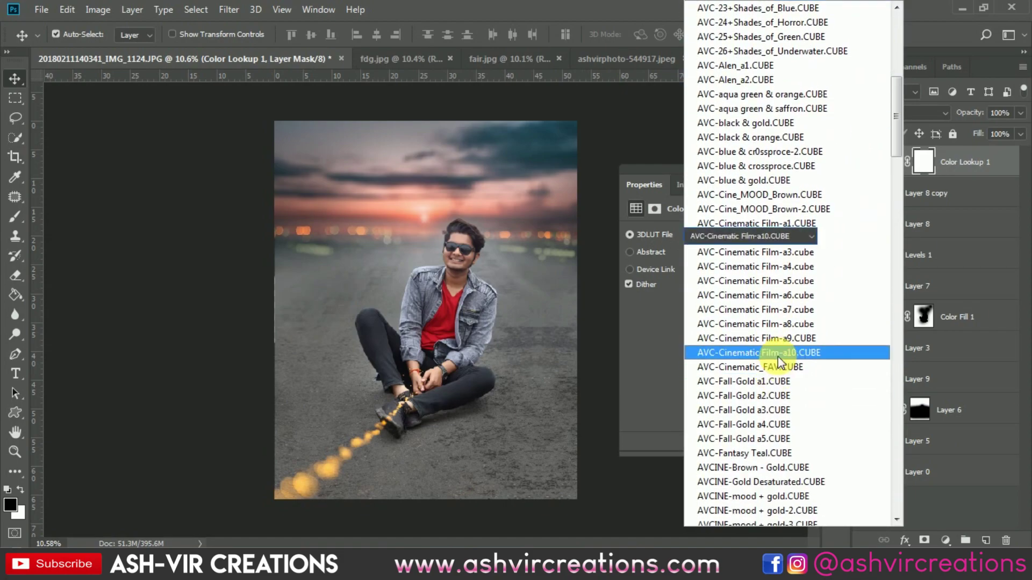
{"action": "left_click", "coordinate": [778, 354]}
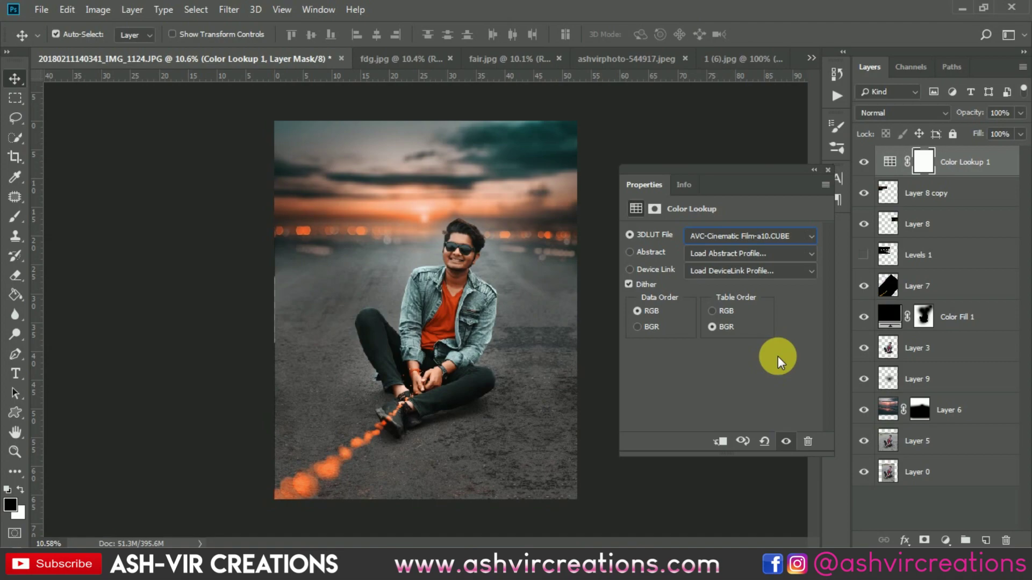
{"action": "left_click", "coordinate": [750, 238]}
{"action": "scroll", "coordinate": [750, 238], "scroll_direction": "up", "scroll_amount": 2}
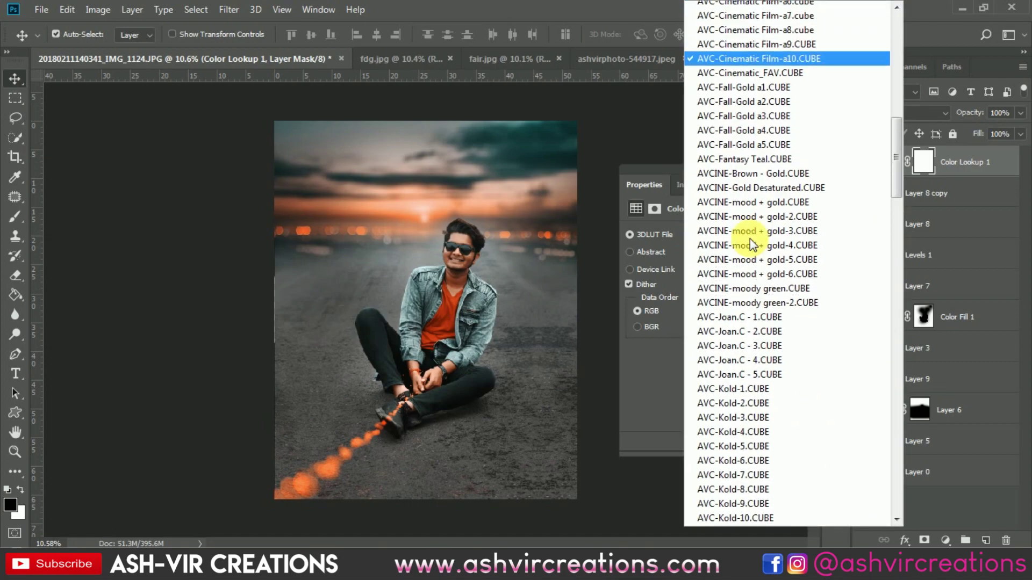
{"action": "scroll", "coordinate": [750, 239], "scroll_direction": "up", "scroll_amount": 4}
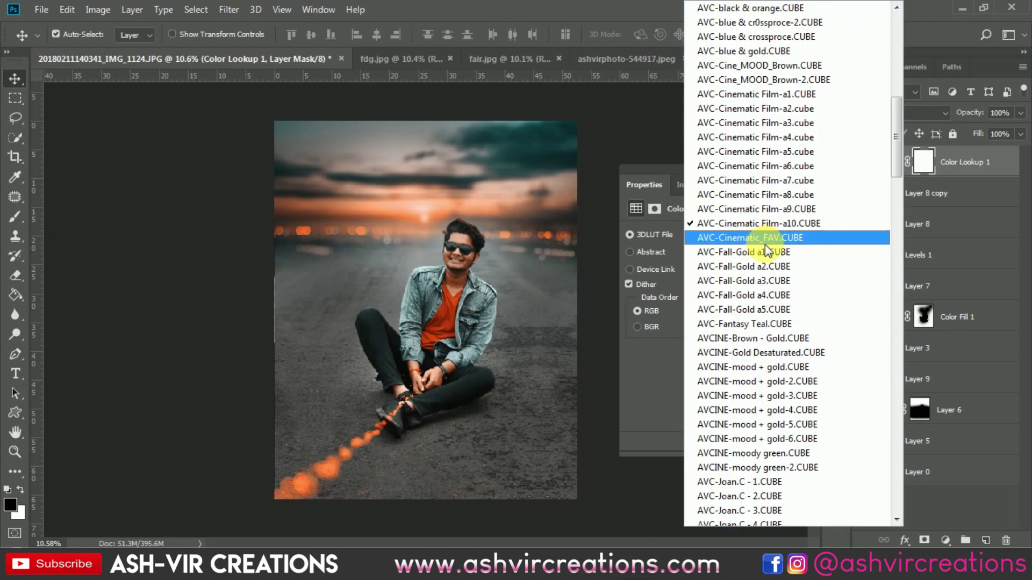
{"action": "left_click", "coordinate": [774, 139]}
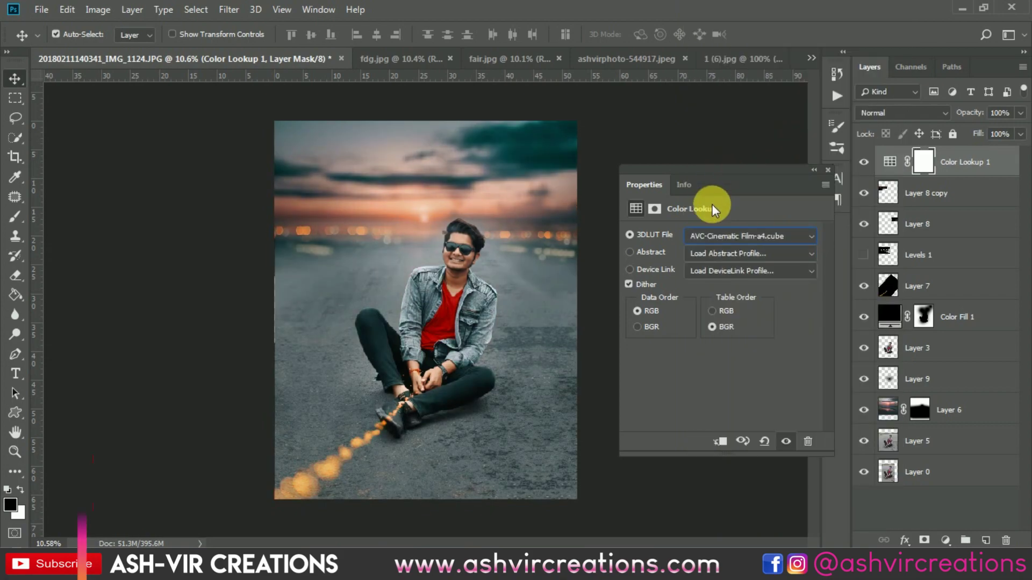
{"action": "left_click", "coordinate": [722, 236]}
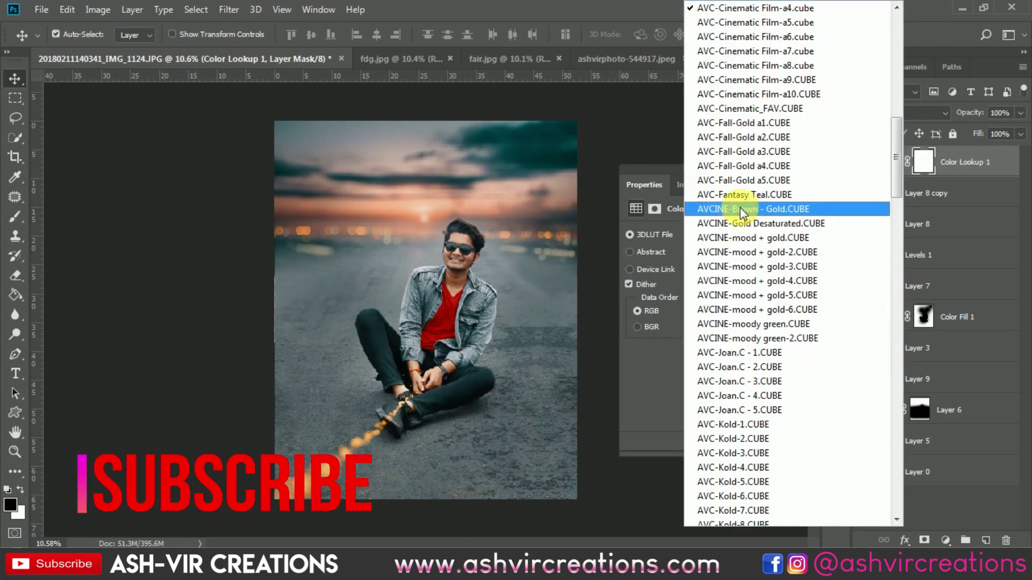
{"action": "left_click", "coordinate": [779, 99]}
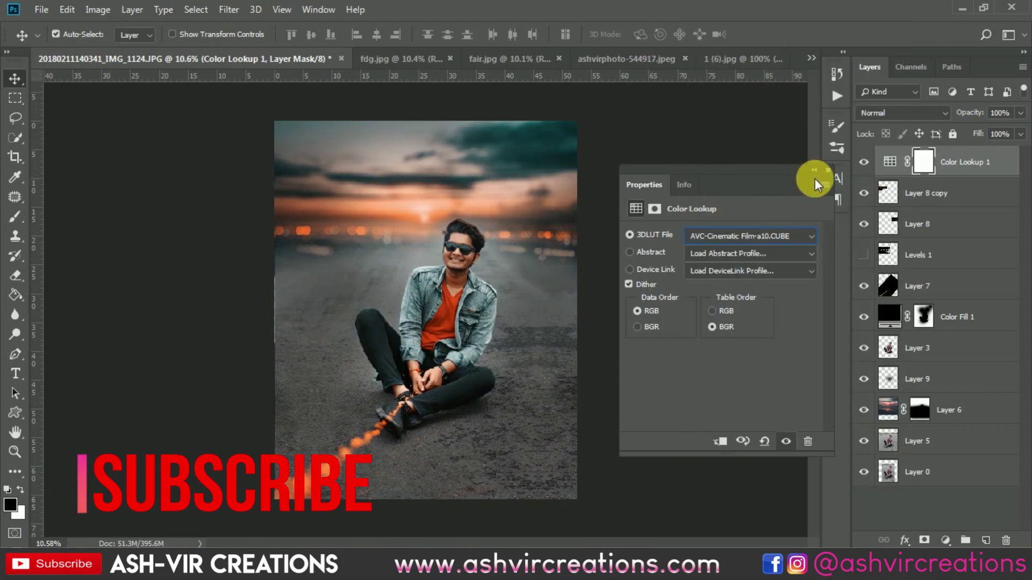
{"action": "left_click", "coordinate": [835, 148]}
{"action": "scroll", "coordinate": [657, 223], "scroll_direction": "up", "scroll_amount": 1}
{"action": "left_click", "coordinate": [863, 161]}
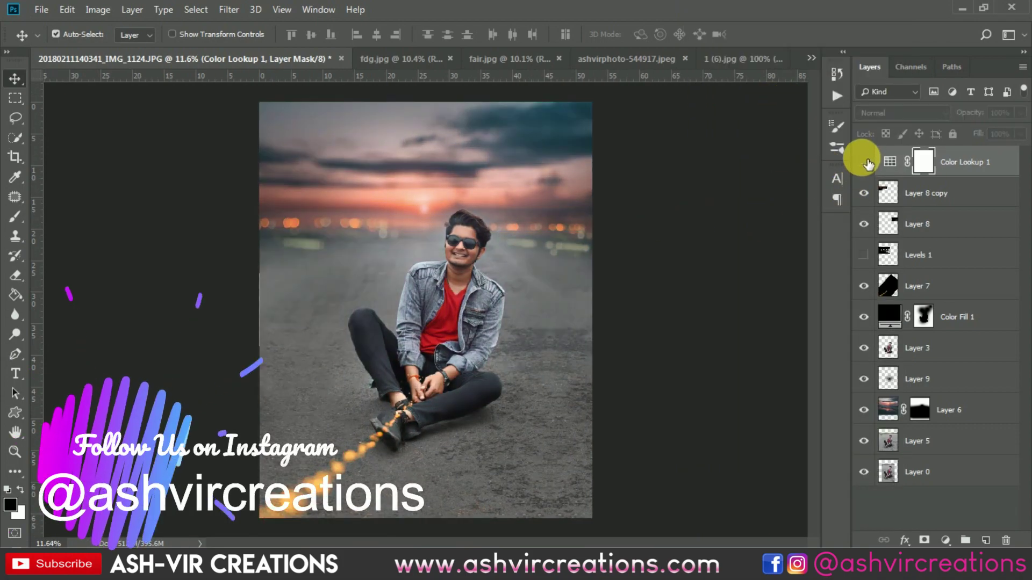
{"action": "left_click", "coordinate": [864, 162]}
{"action": "left_click", "coordinate": [863, 162]}
{"action": "left_click", "coordinate": [863, 162]}
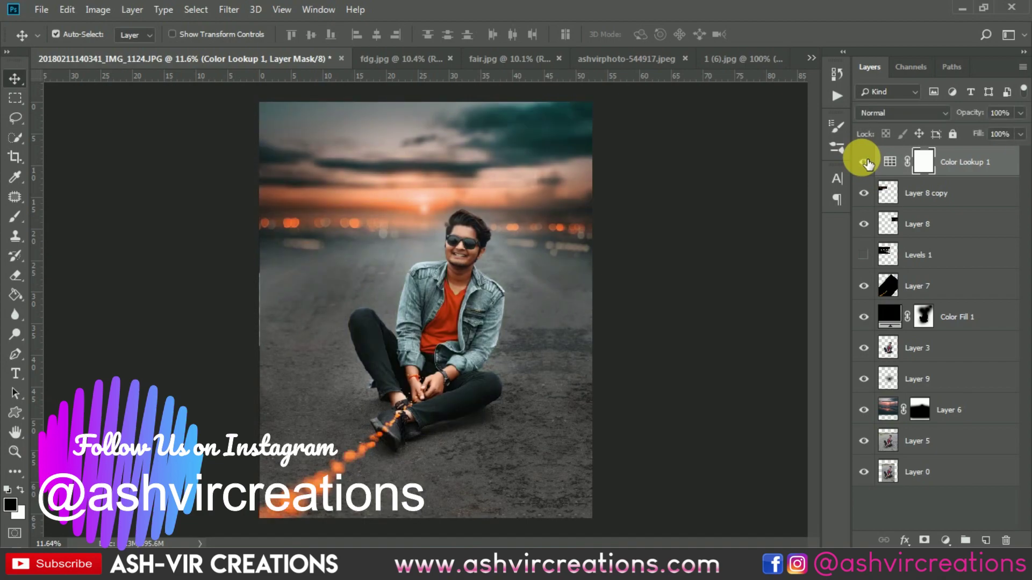
{"action": "left_click", "coordinate": [865, 161]}
{"action": "left_click", "coordinate": [865, 162]}
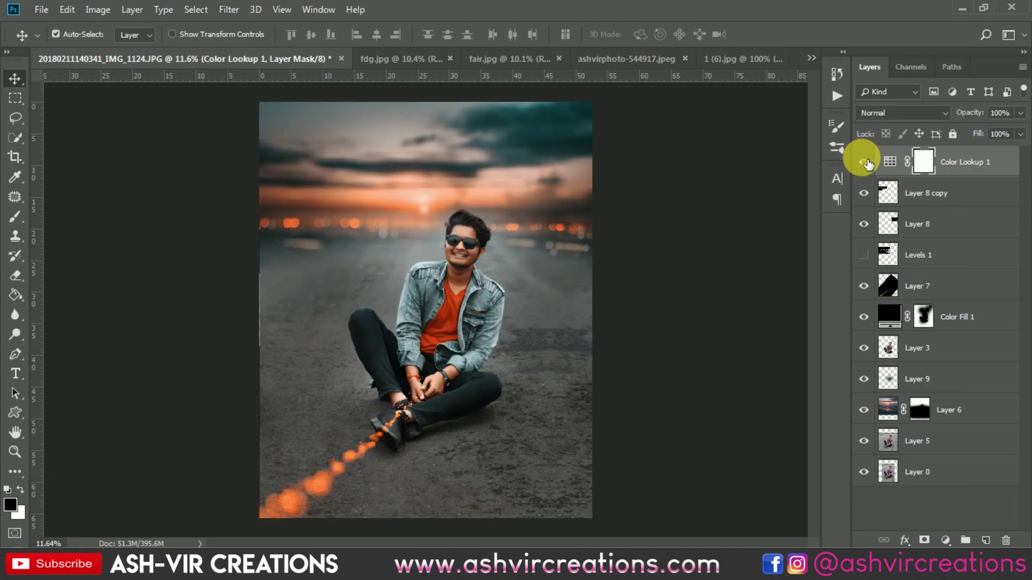
{"action": "scroll", "coordinate": [473, 247], "scroll_direction": "up", "scroll_amount": 8}
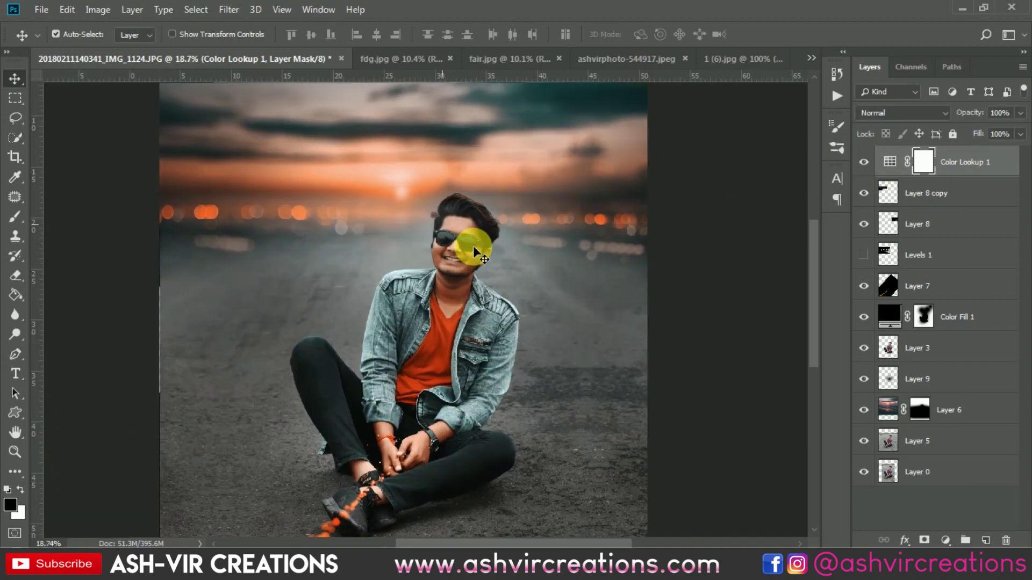
{"action": "scroll", "coordinate": [473, 246], "scroll_direction": "down", "scroll_amount": 8}
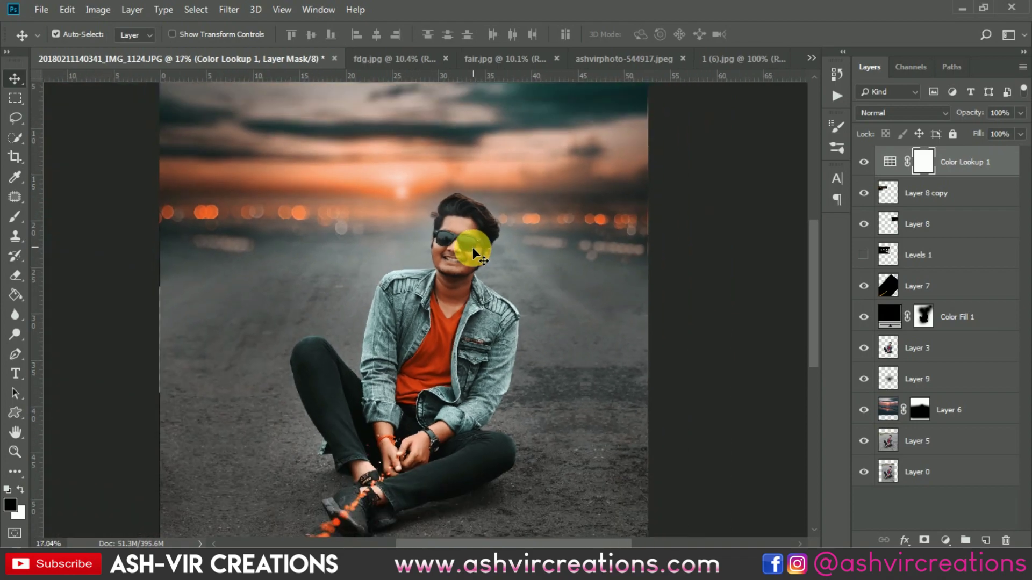
{"action": "left_click", "coordinate": [864, 162]}
{"action": "left_click", "coordinate": [864, 162]}
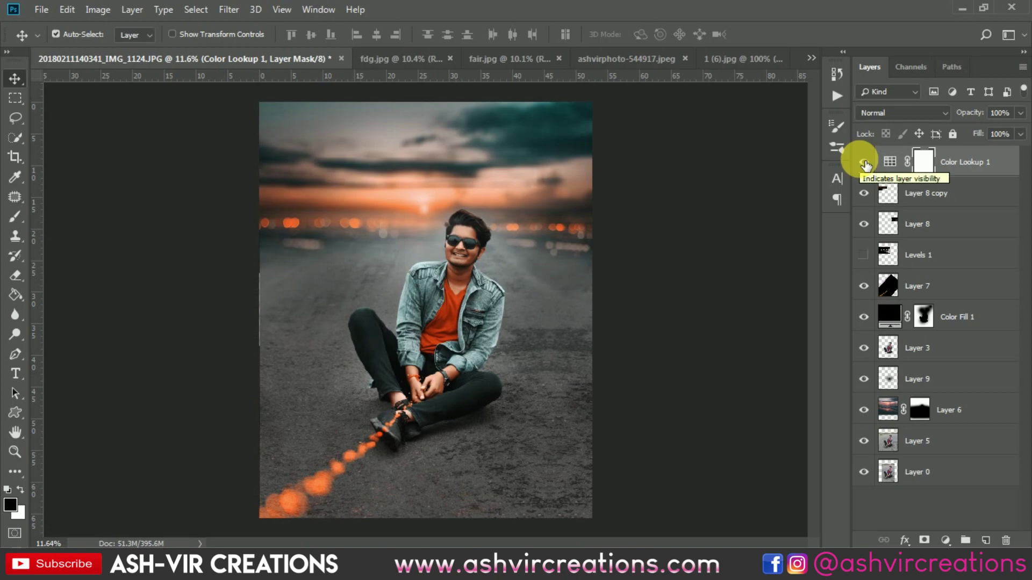
{"action": "left_click", "coordinate": [864, 162]}
{"action": "left_click", "coordinate": [864, 162]}
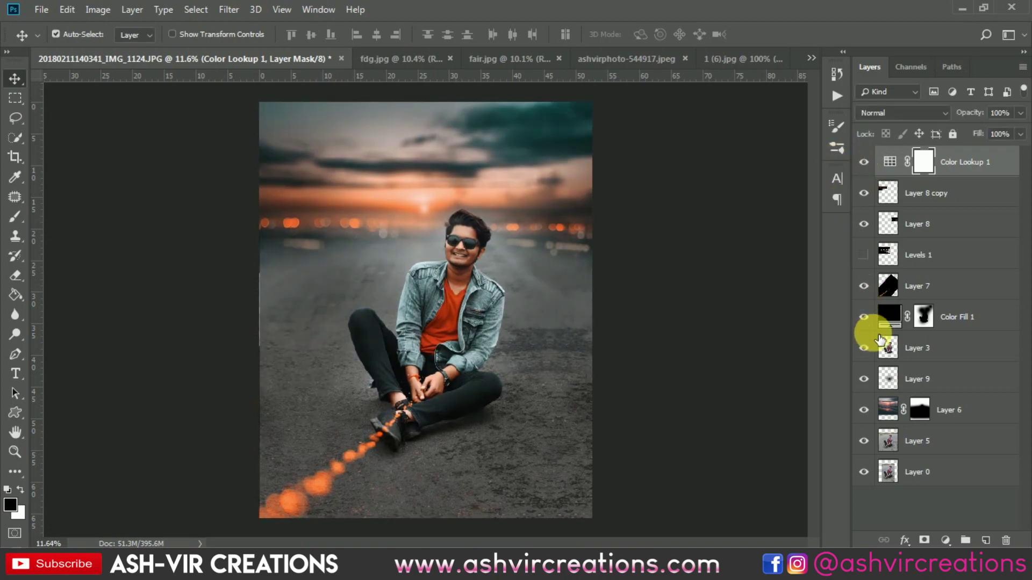
{"action": "left_click", "coordinate": [919, 441]}
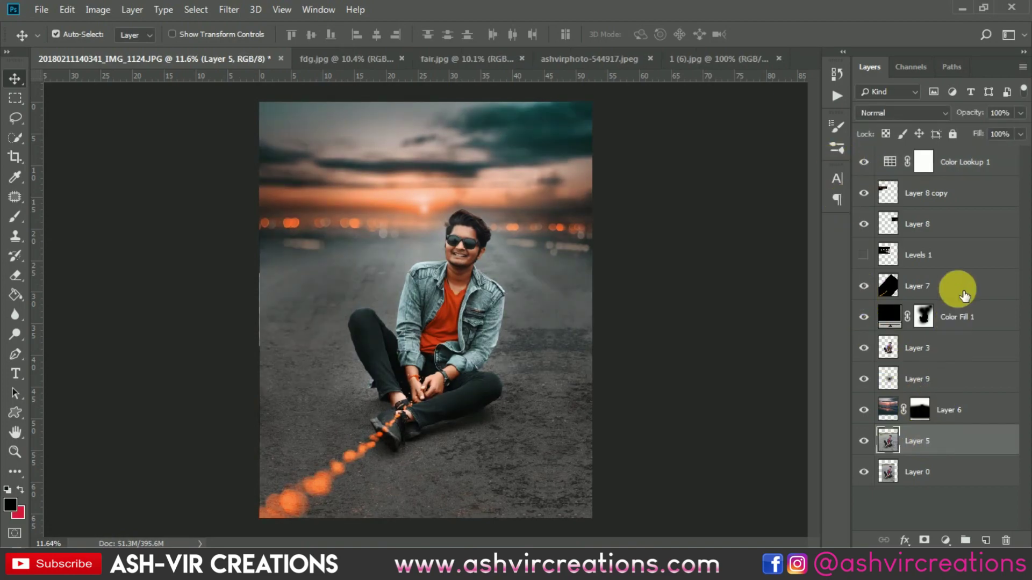
Merge the layers from Color Lookup 1 through Layer 5 into a single Color Lookup 1 layer.
{"action": "left_click", "coordinate": [959, 164], "text": "shift"}
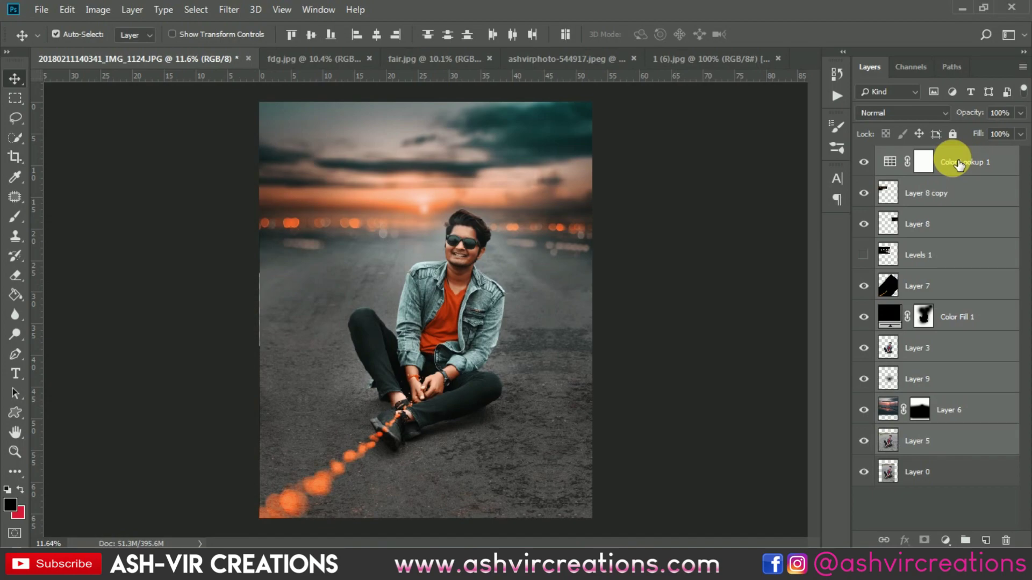
{"action": "right_click", "coordinate": [959, 164]}
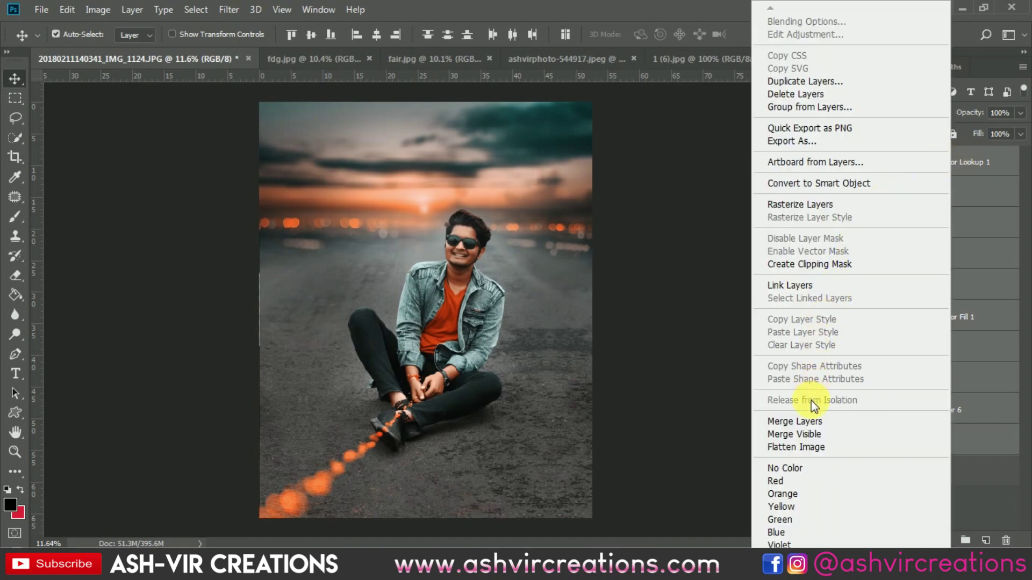
{"action": "left_click", "coordinate": [1003, 270]}
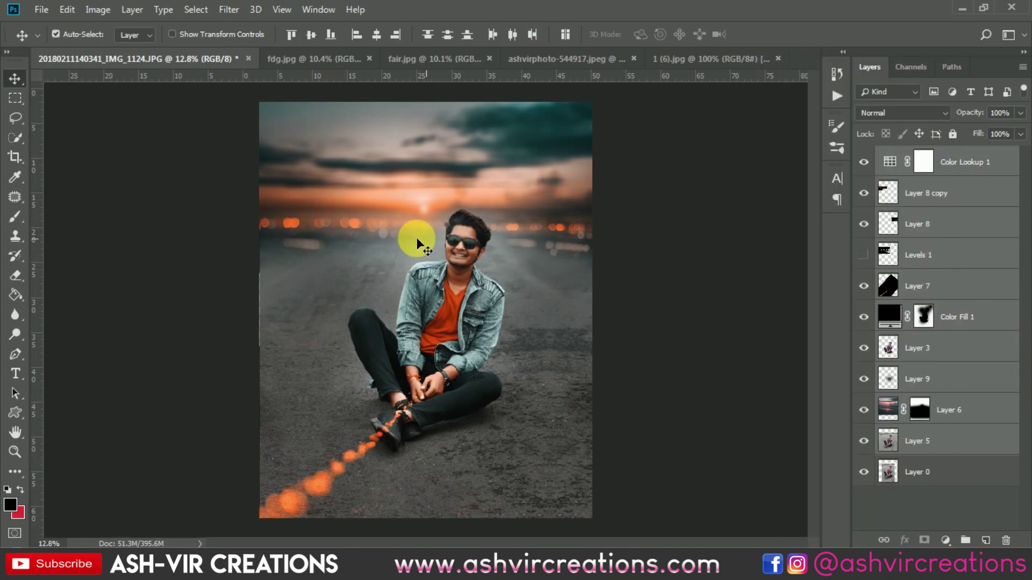
{"action": "scroll", "coordinate": [483, 242], "scroll_direction": "up", "scroll_amount": 5}
{"action": "scroll", "coordinate": [526, 246], "scroll_direction": "up", "scroll_amount": 1}
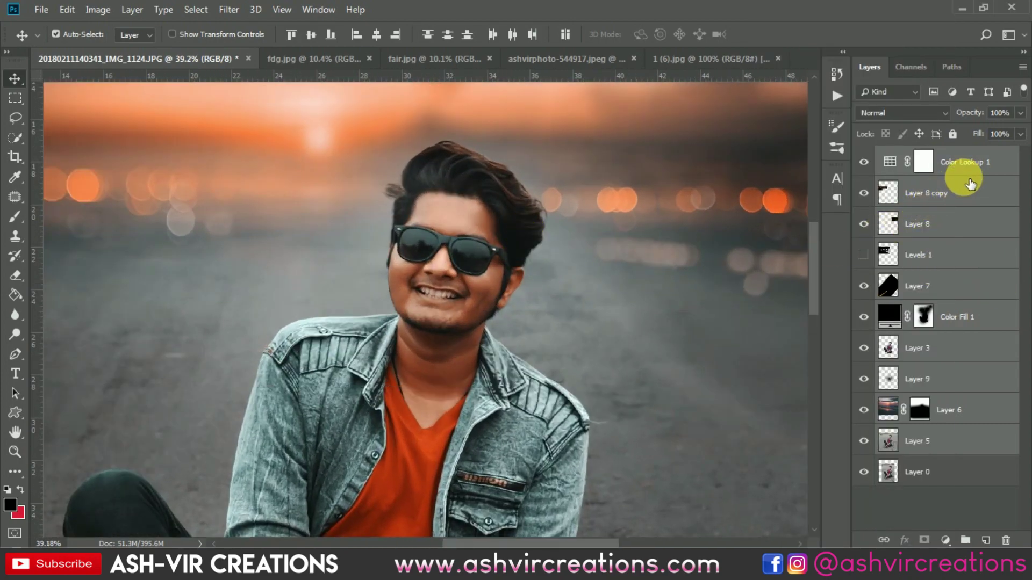
{"action": "right_click", "coordinate": [960, 164]}
{"action": "left_click", "coordinate": [793, 421]}
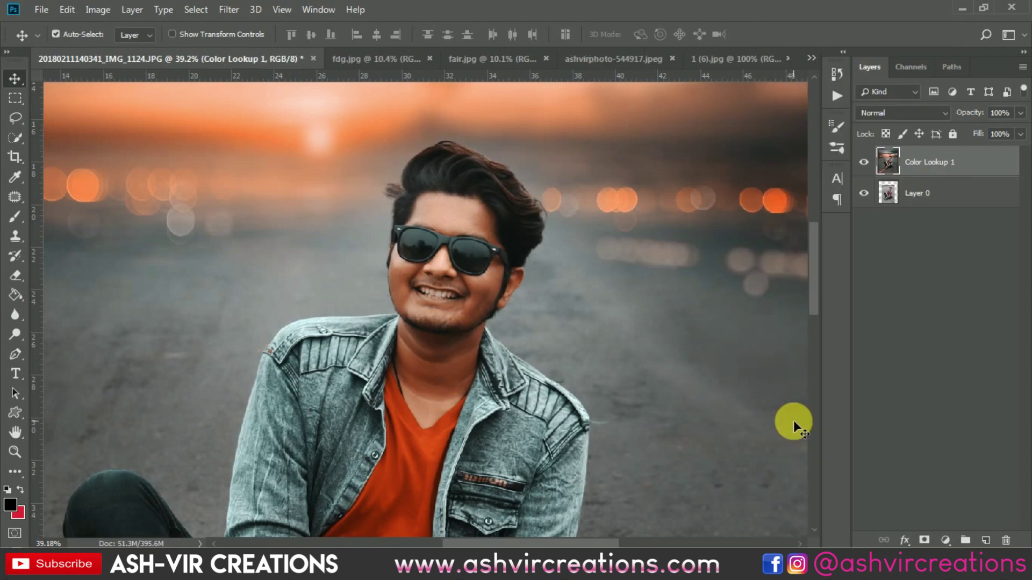
{"action": "scroll", "coordinate": [752, 366], "scroll_direction": "down", "scroll_amount": 5}
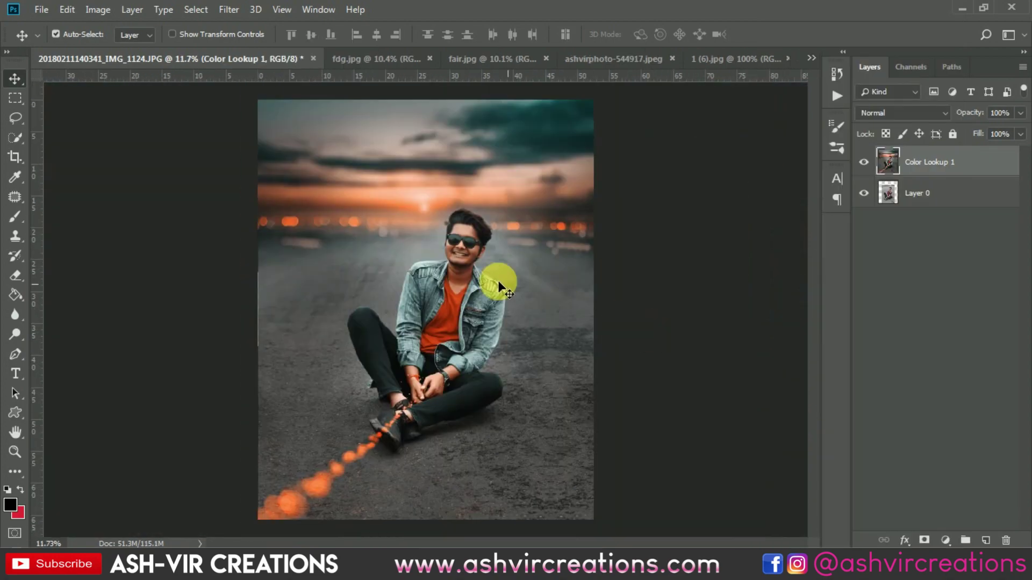
Cancel the File > Open dialog and launch the Camera Raw Filter on the merged Color Lookup 1 layer.
{"action": "left_click", "coordinate": [10, 157]}
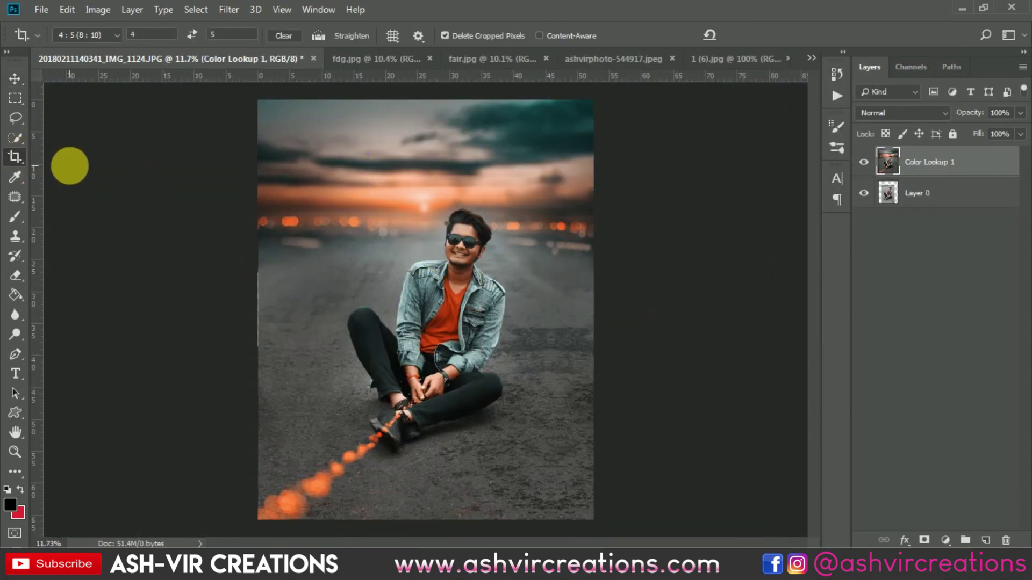
{"action": "key", "text": "v"}
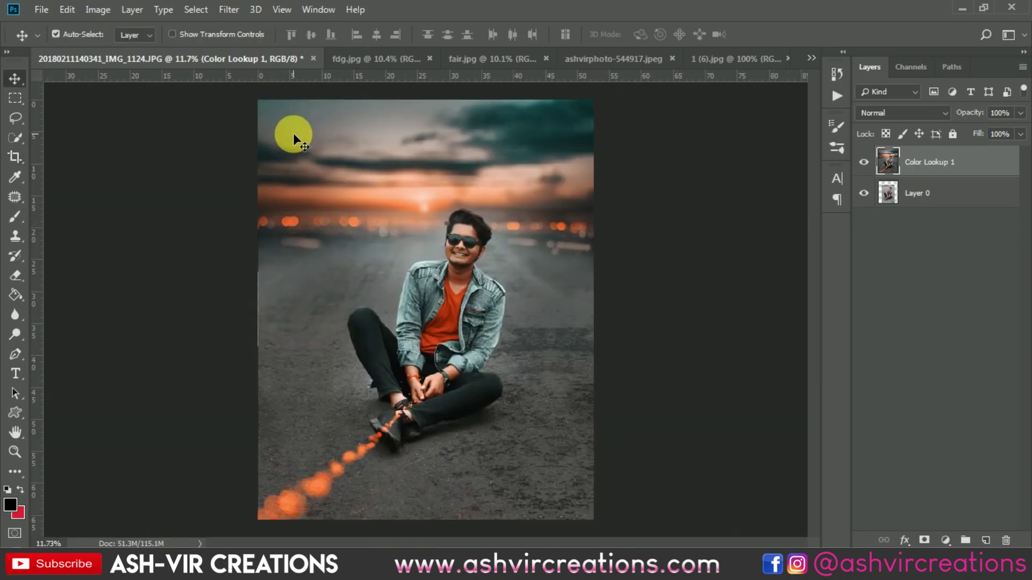
{"action": "left_click", "coordinate": [41, 10]}
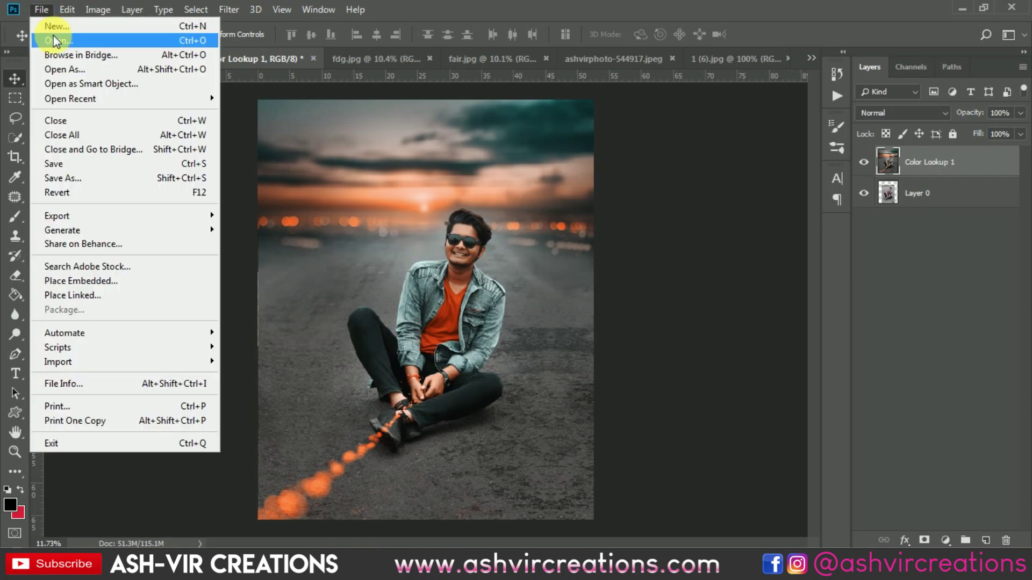
{"action": "left_click", "coordinate": [55, 38]}
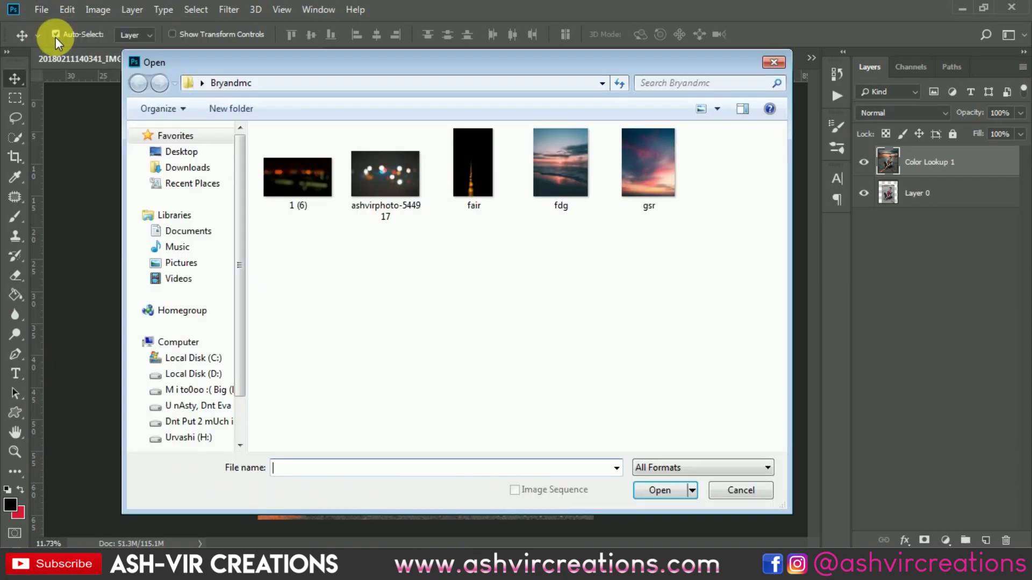
{"action": "left_click", "coordinate": [737, 492]}
{"action": "left_click", "coordinate": [226, 11]}
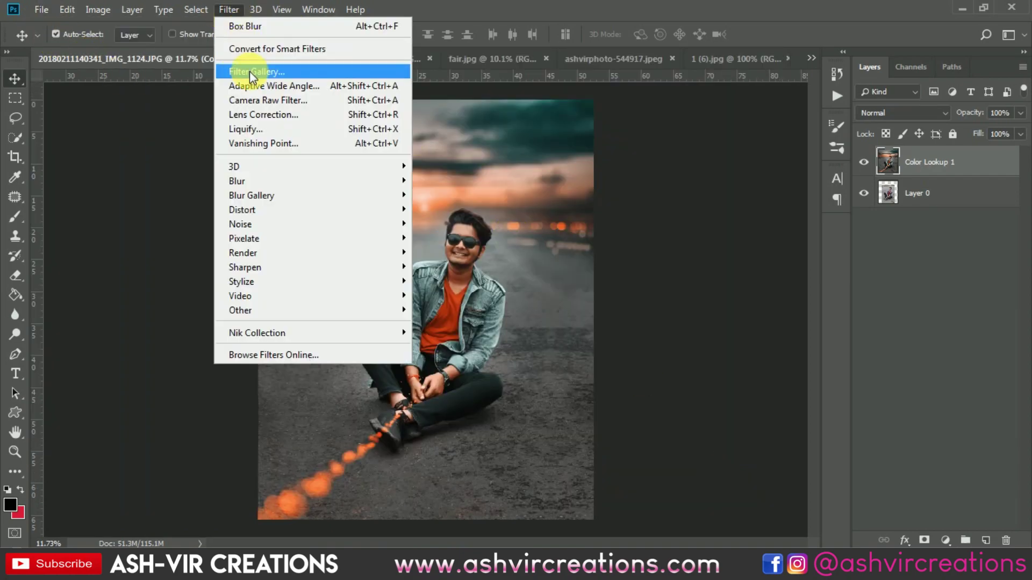
{"action": "left_click", "coordinate": [262, 102]}
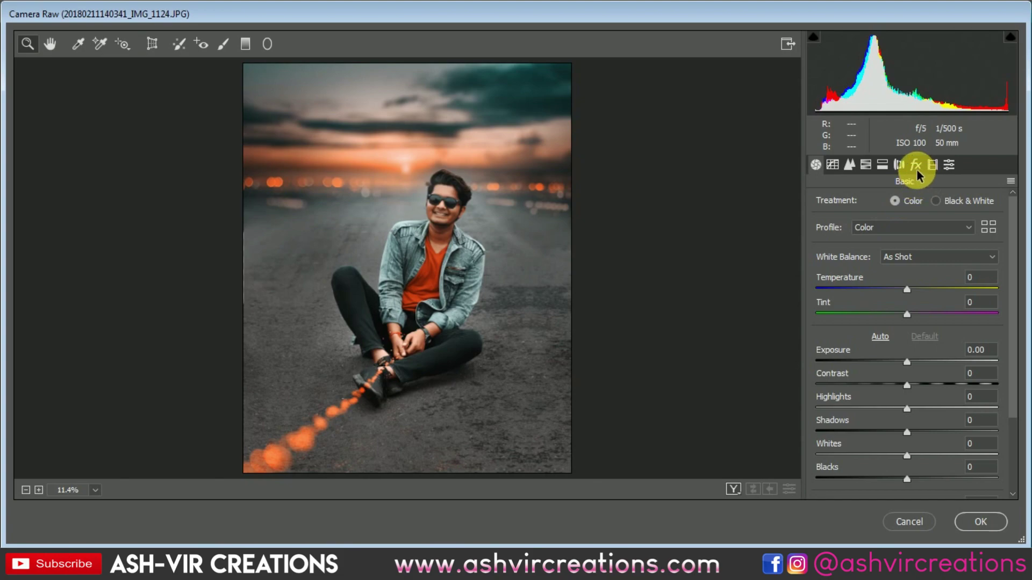
In the fx tab, set post-crop vignetting Amount -14, Midpoint 11, Roundness +8, Feather 86.
{"action": "left_click", "coordinate": [915, 164]}
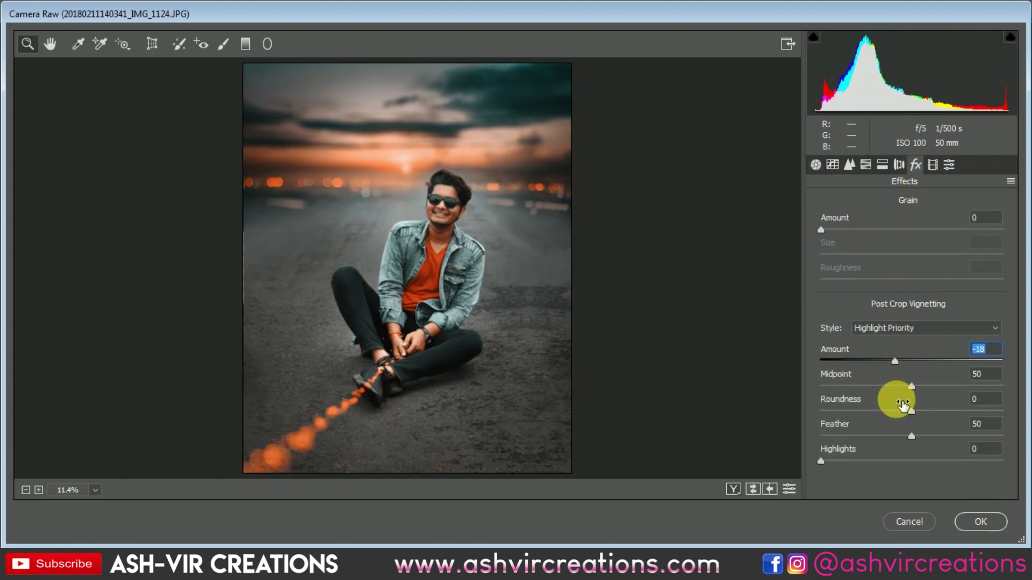
{"action": "left_click_drag", "start_coordinate": [898, 387], "coordinate": [843, 392]}
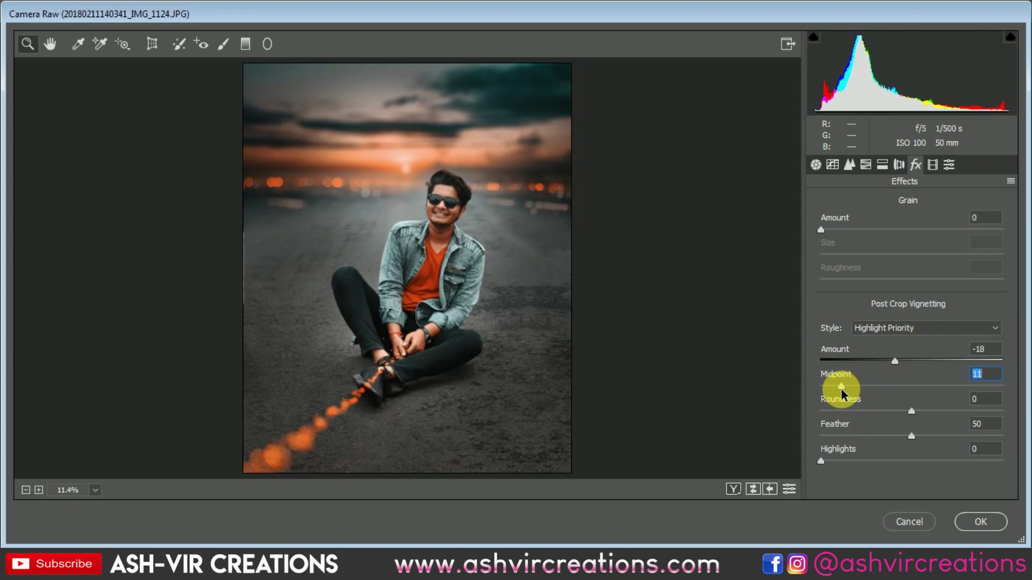
{"action": "left_click_drag", "start_coordinate": [896, 414], "coordinate": [976, 444]}
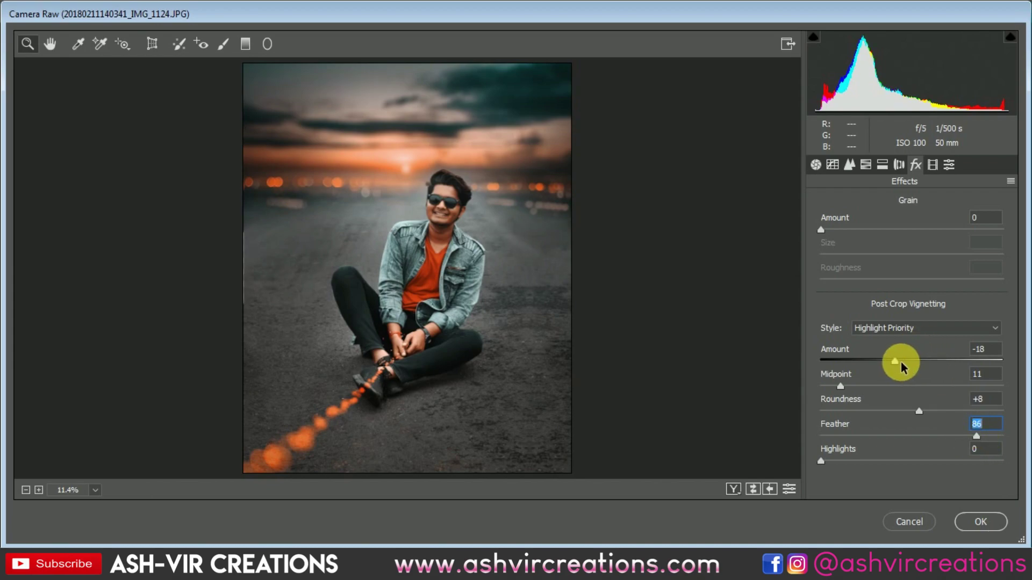
{"action": "left_click_drag", "start_coordinate": [896, 361], "coordinate": [898, 362]}
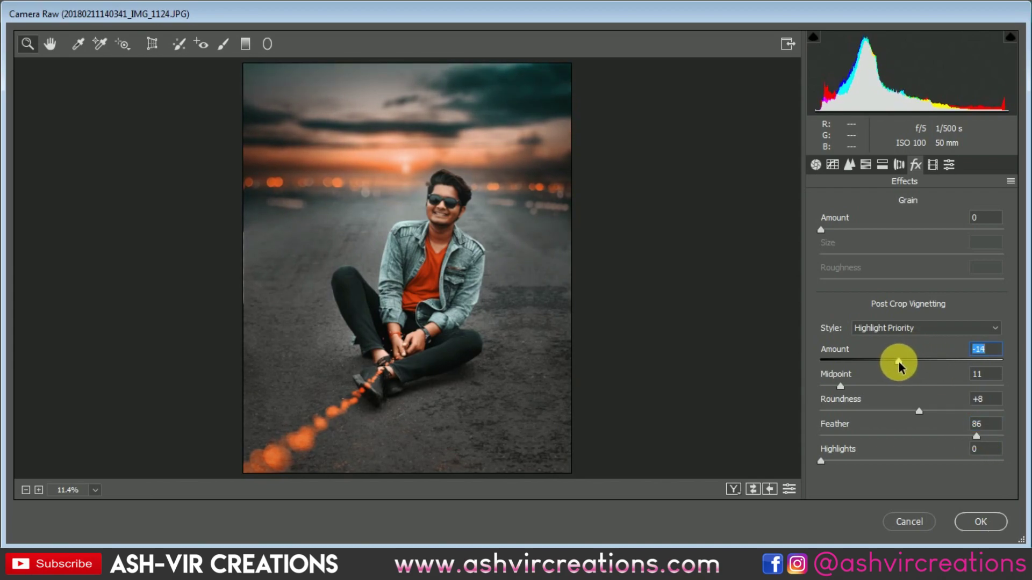
{"action": "left_click", "coordinate": [401, 225]}
{"action": "left_click_drag", "start_coordinate": [446, 260], "coordinate": [399, 219]}
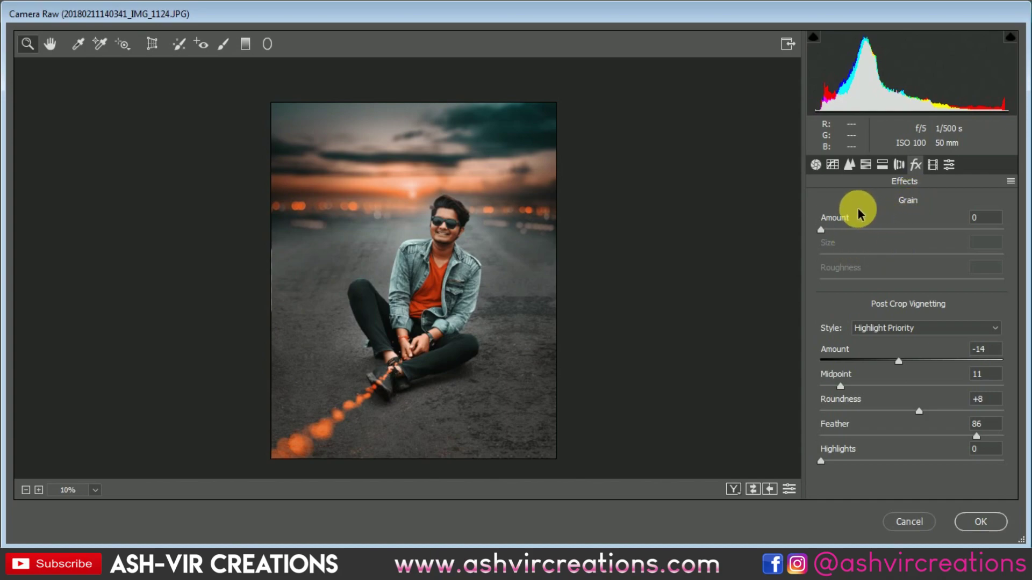
In the Basic panel, try adjusting Temperature and Tint, then reset both to 0.
{"action": "left_click", "coordinate": [816, 165]}
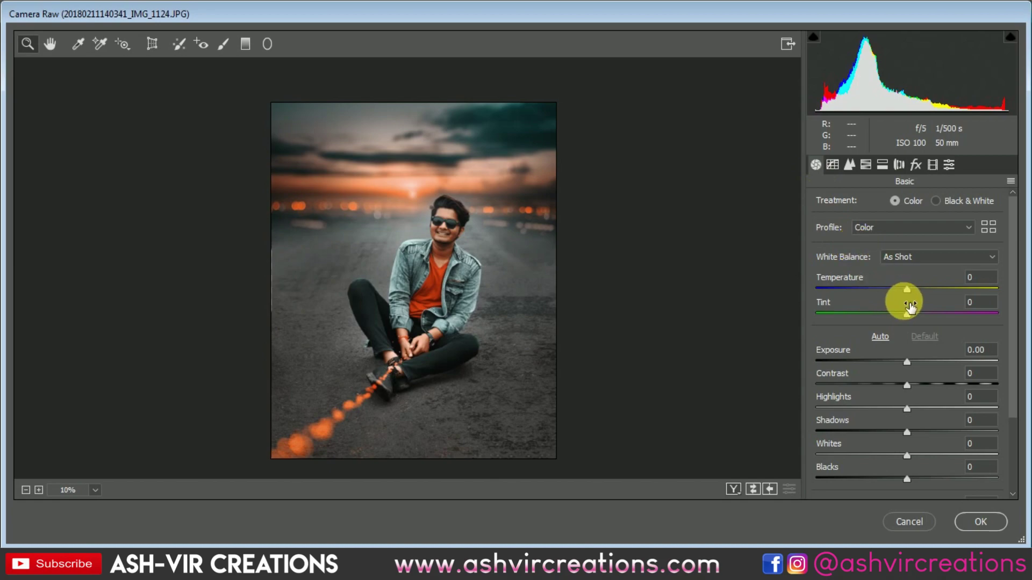
{"action": "left_click_drag", "start_coordinate": [908, 289], "coordinate": [910, 290]}
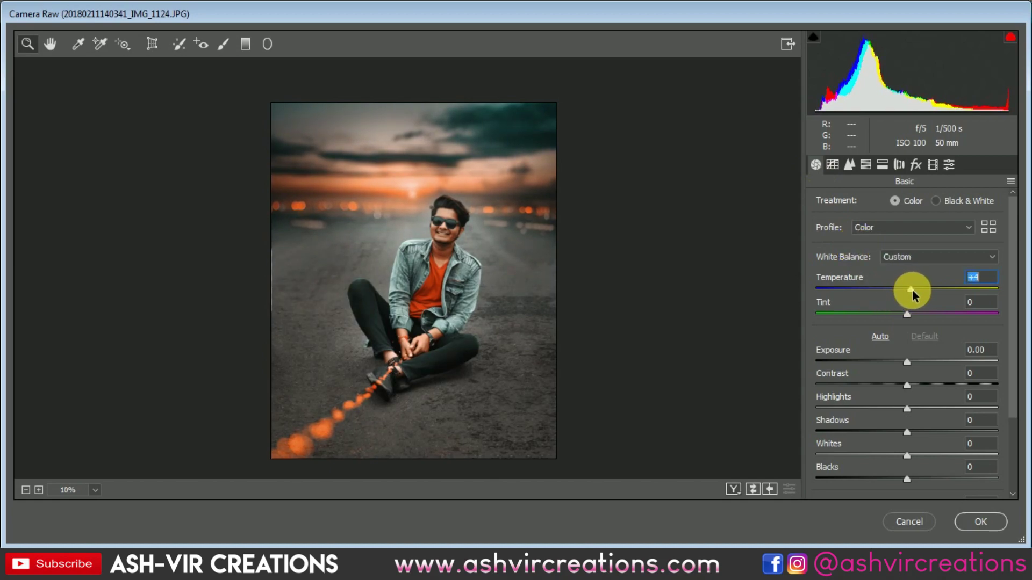
{"action": "double_click", "coordinate": [912, 289]}
{"action": "left_click_drag", "start_coordinate": [910, 312], "coordinate": [888, 317]}
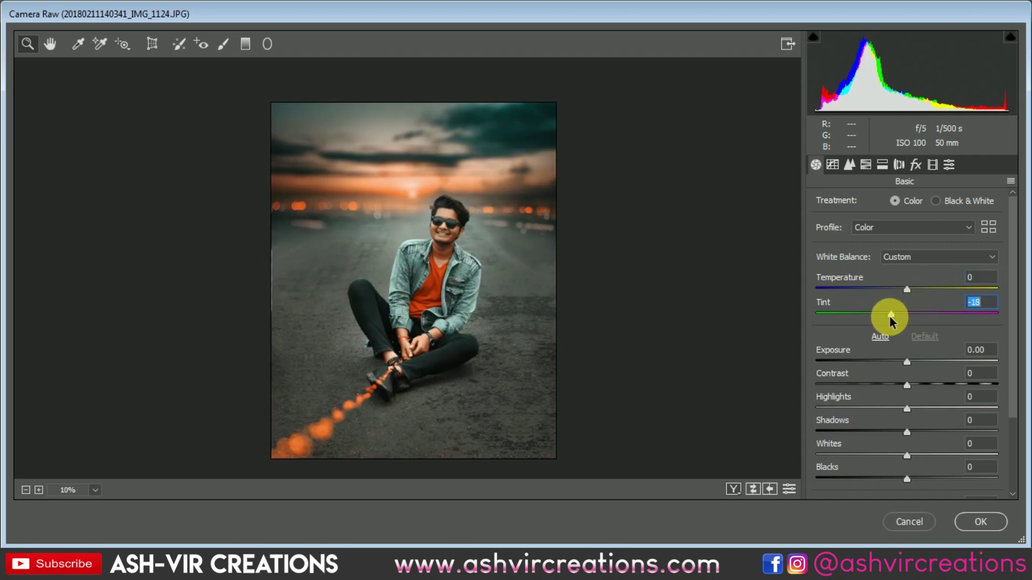
{"action": "double_click", "coordinate": [888, 315]}
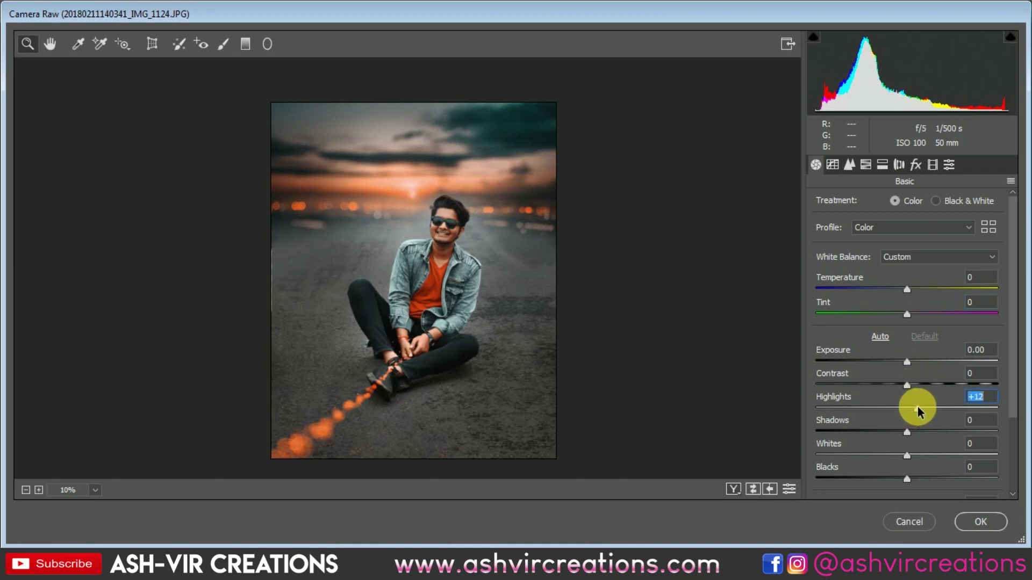
Set Highlights +9, Shadows +39, Whites +3 and Blacks -2.
{"action": "left_click_drag", "start_coordinate": [918, 411], "coordinate": [959, 431]}
{"action": "left_click", "coordinate": [488, 261]}
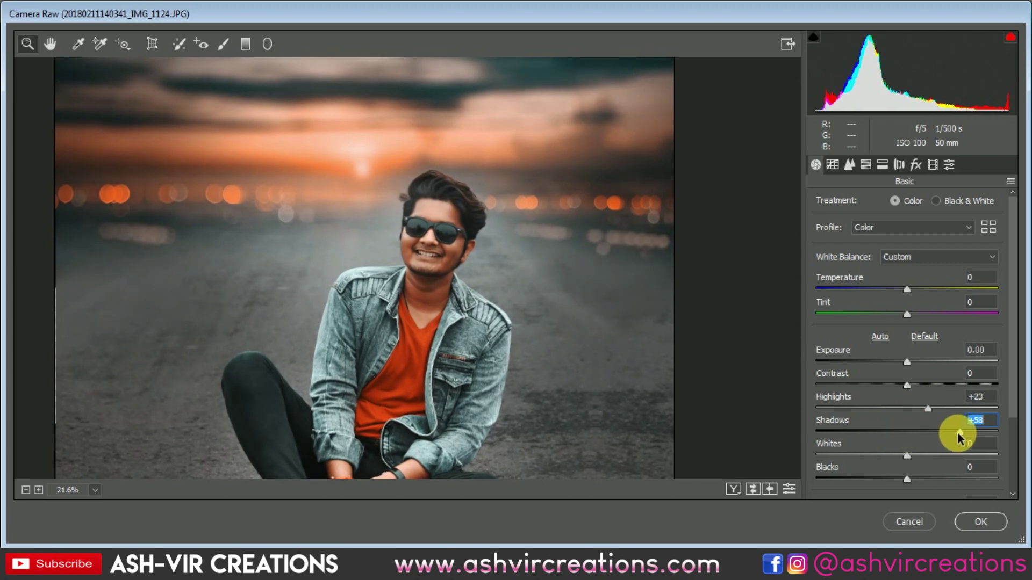
{"action": "left_click", "coordinate": [495, 309], "text": "alt"}
{"action": "scroll", "coordinate": [461, 388], "scroll_direction": "down", "scroll_amount": 2}
{"action": "scroll", "coordinate": [380, 239], "scroll_direction": "up", "scroll_amount": 3}
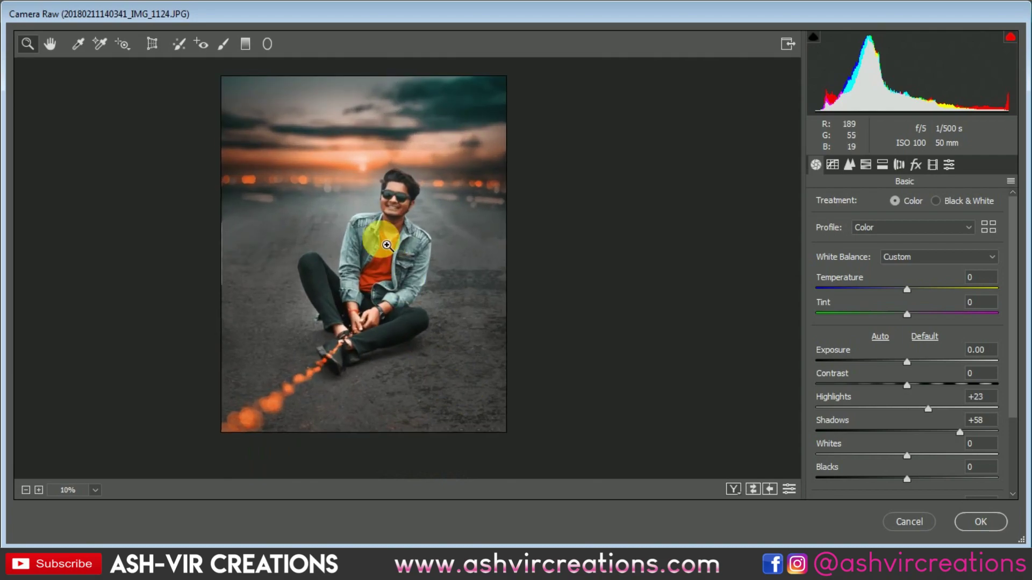
{"action": "mouse_move", "coordinate": [914, 410]}
{"action": "left_mouse_down"}
{"action": "mouse_move", "coordinate": [900, 411]}
{"action": "mouse_move", "coordinate": [926, 410]}
{"action": "mouse_move", "coordinate": [913, 408]}
{"action": "mouse_move", "coordinate": [917, 433]}
{"action": "mouse_move", "coordinate": [971, 444]}
{"action": "mouse_move", "coordinate": [942, 442]}
{"action": "mouse_move", "coordinate": [972, 410]}
{"action": "mouse_move", "coordinate": [1011, 407]}
{"action": "mouse_move", "coordinate": [692, 405]}
{"action": "mouse_move", "coordinate": [956, 410]}
{"action": "mouse_move", "coordinate": [914, 408]}
{"action": "left_mouse_up"}
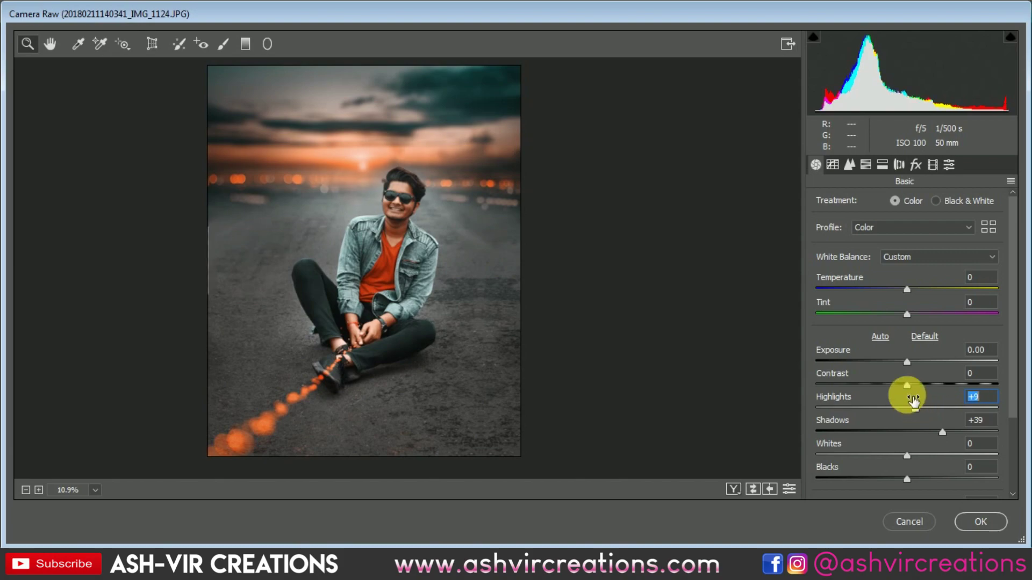
{"action": "left_click_drag", "start_coordinate": [907, 456], "coordinate": [905, 486]}
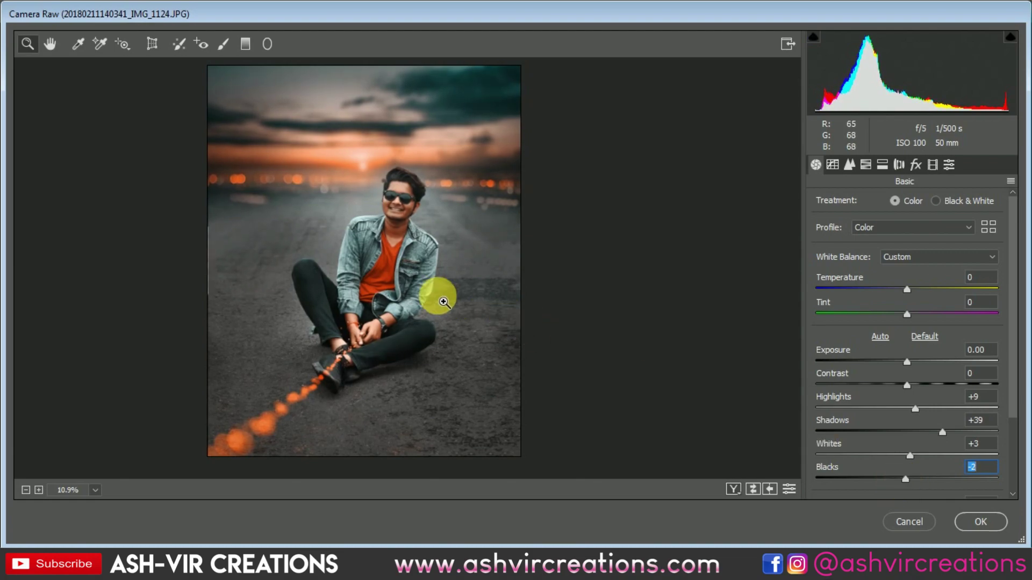
{"action": "scroll", "coordinate": [438, 296], "scroll_direction": "down", "scroll_amount": 2}
{"action": "scroll", "coordinate": [403, 254], "scroll_direction": "up", "scroll_amount": 1}
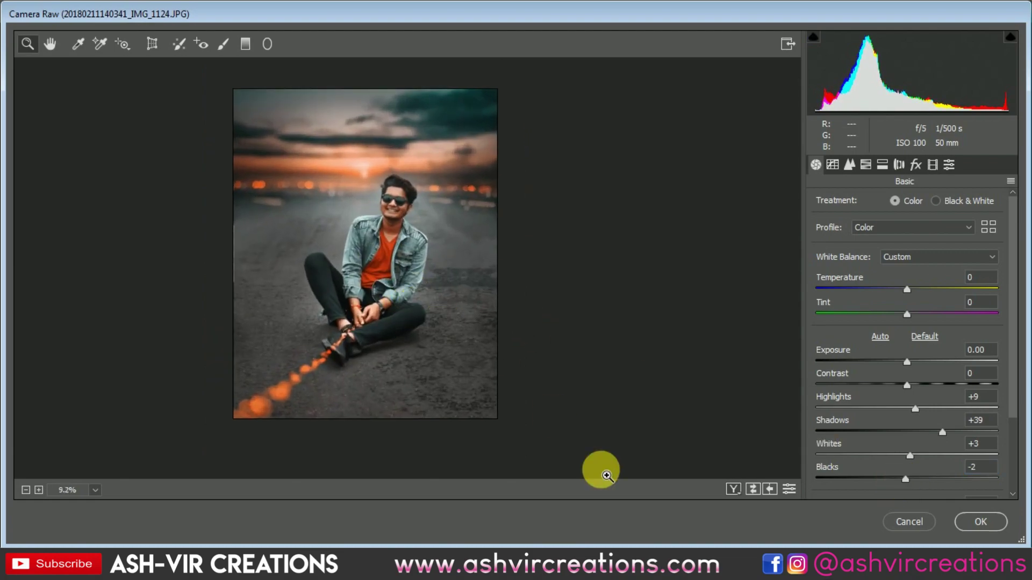
Compare the graded photo in side-by-side and stacked Before/After views, then return to single view.
{"action": "left_click", "coordinate": [733, 489]}
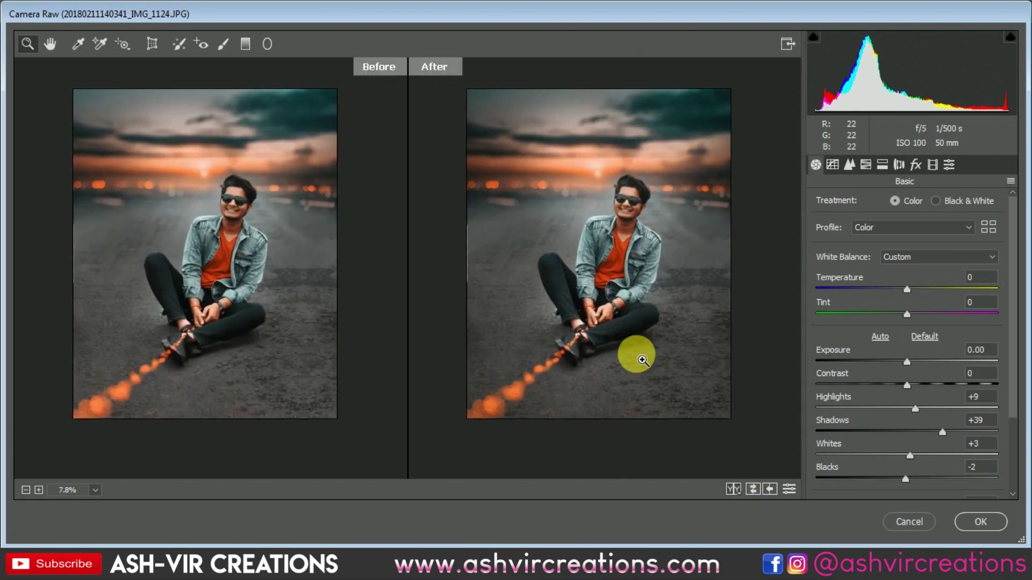
{"action": "scroll", "coordinate": [640, 355], "scroll_direction": "up", "scroll_amount": 1}
{"action": "scroll", "coordinate": [666, 238], "scroll_direction": "up", "scroll_amount": 1}
{"action": "scroll", "coordinate": [668, 236], "scroll_direction": "down", "scroll_amount": 2}
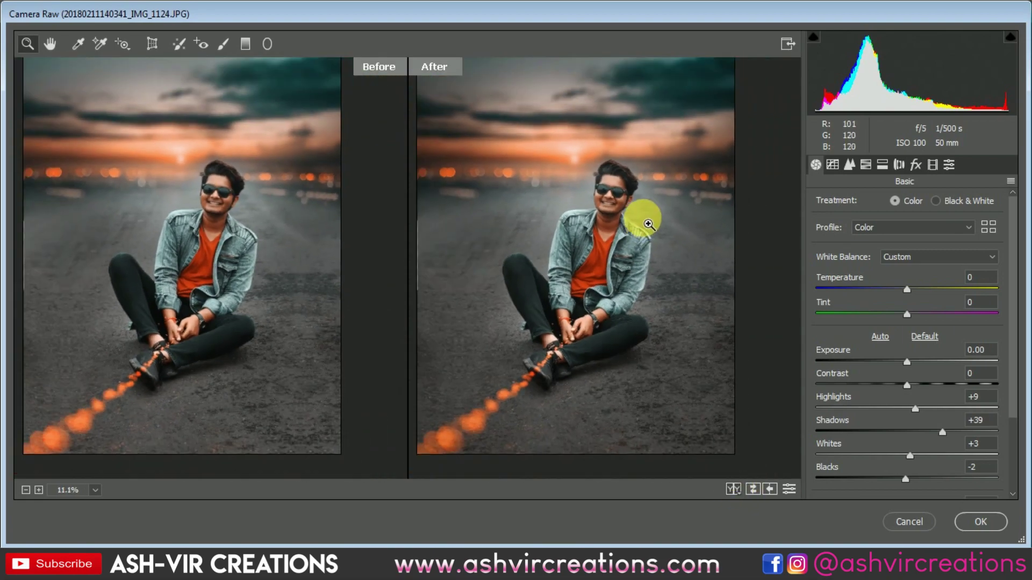
{"action": "left_click", "coordinate": [734, 492]}
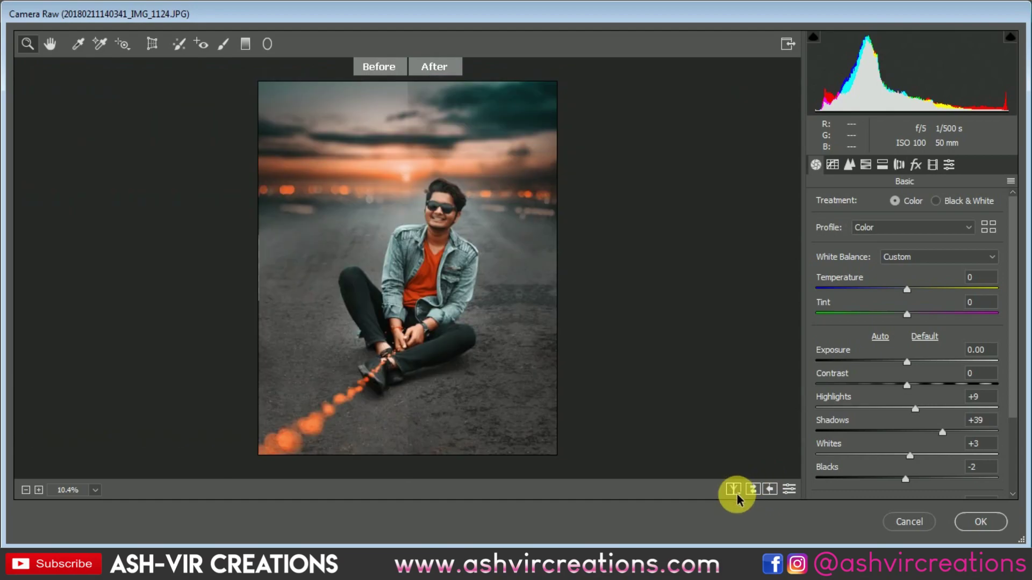
{"action": "scroll", "coordinate": [465, 235], "scroll_direction": "up", "scroll_amount": 1}
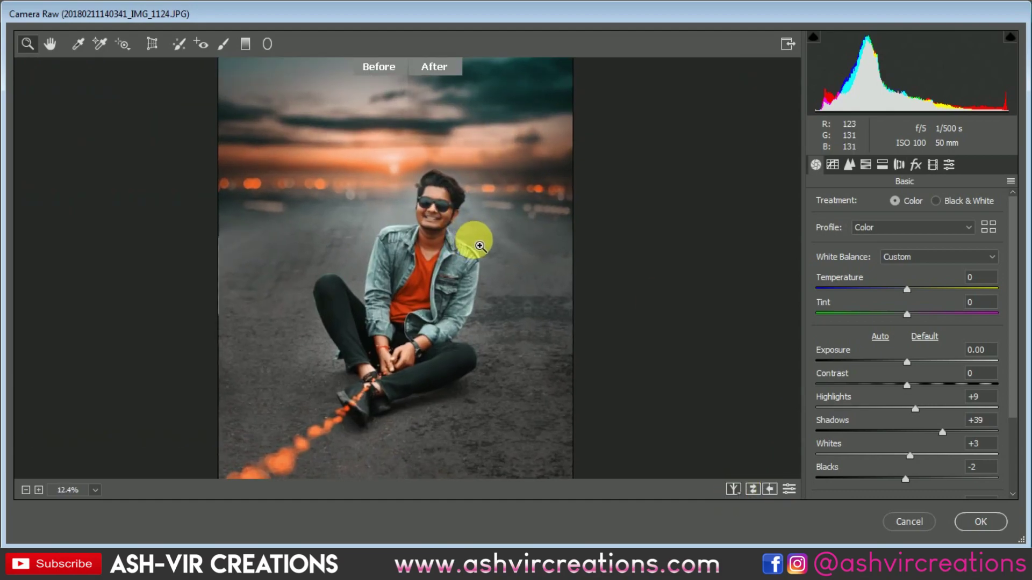
{"action": "left_click", "coordinate": [733, 490]}
{"action": "left_click", "coordinate": [733, 490]}
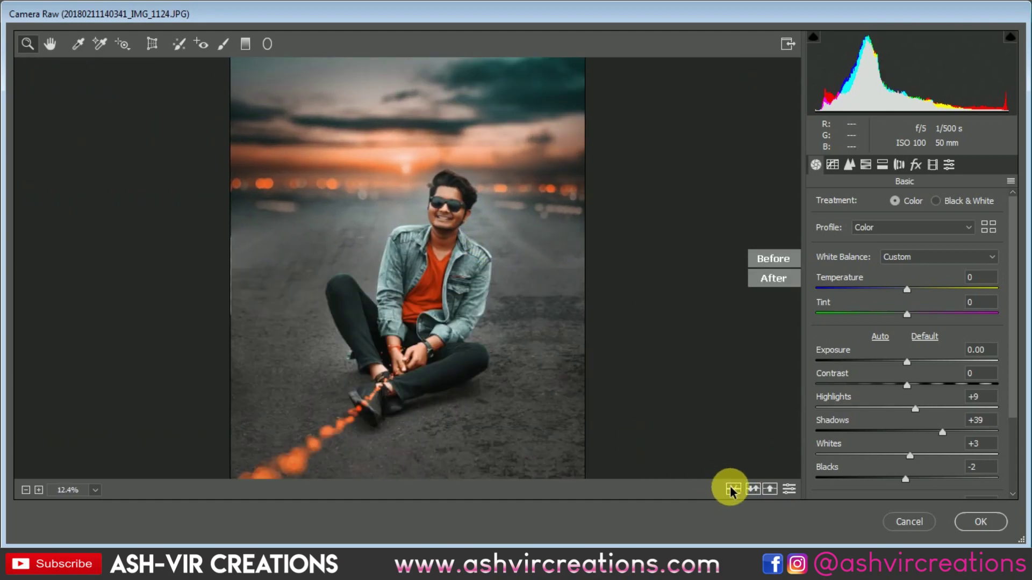
{"action": "scroll", "coordinate": [548, 346], "scroll_direction": "down", "scroll_amount": 1}
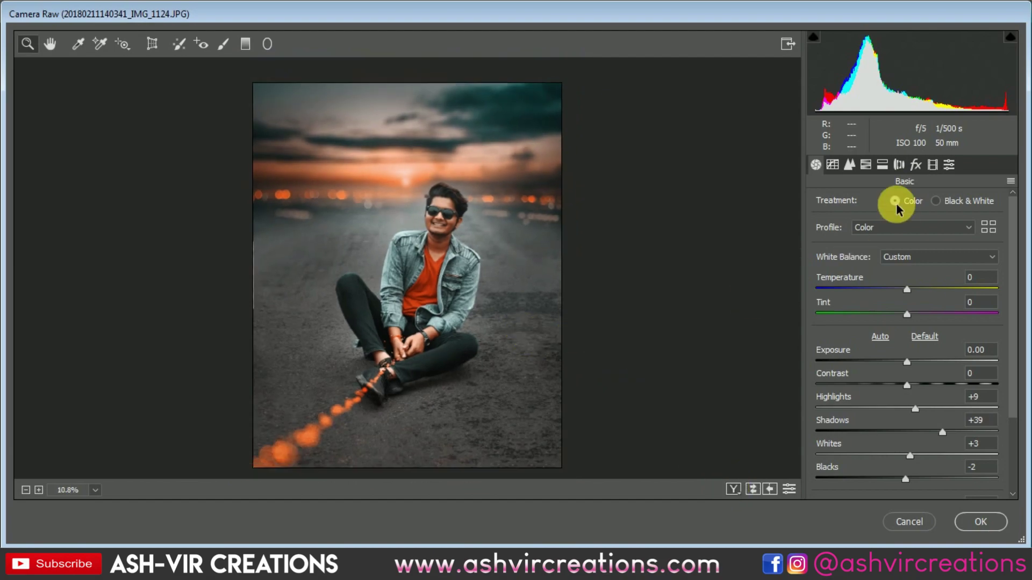
Back in the Basic panel, raise the Clarity slider and zoom in to check midtone detail.
{"action": "left_click", "coordinate": [881, 168]}
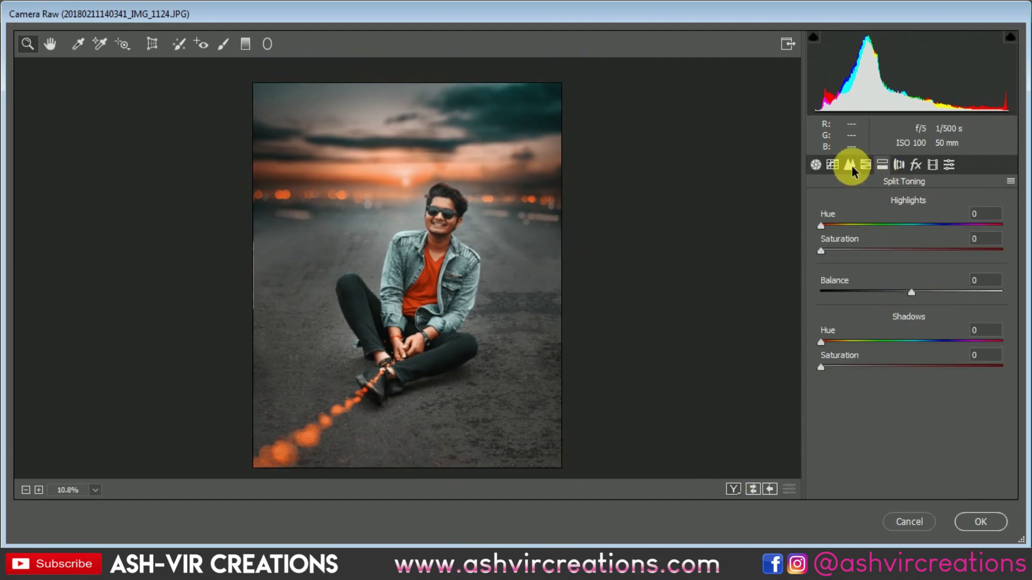
{"action": "left_click", "coordinate": [866, 165]}
{"action": "left_click", "coordinate": [832, 165]}
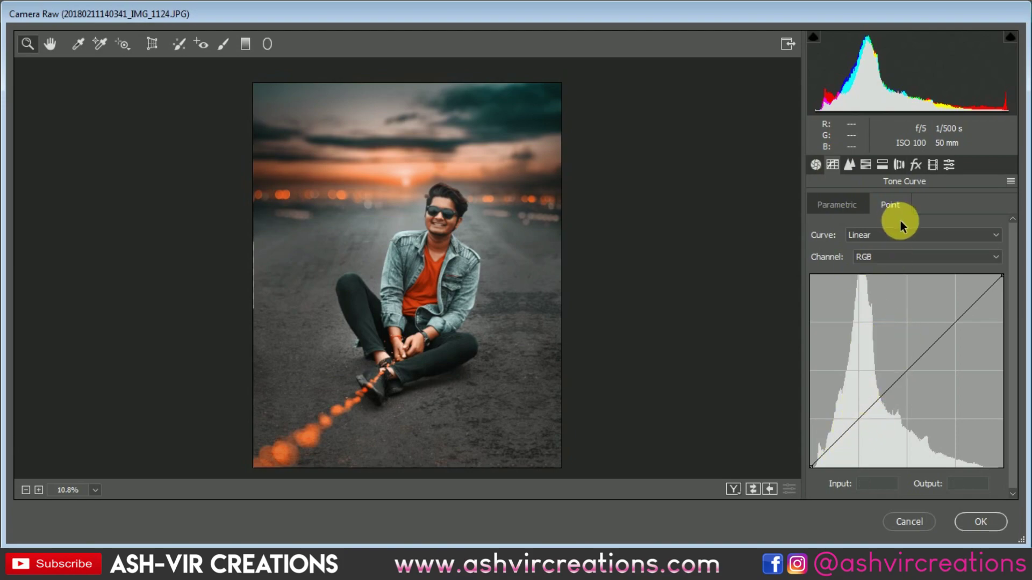
{"action": "left_click", "coordinate": [885, 168]}
{"action": "left_click", "coordinate": [870, 166]}
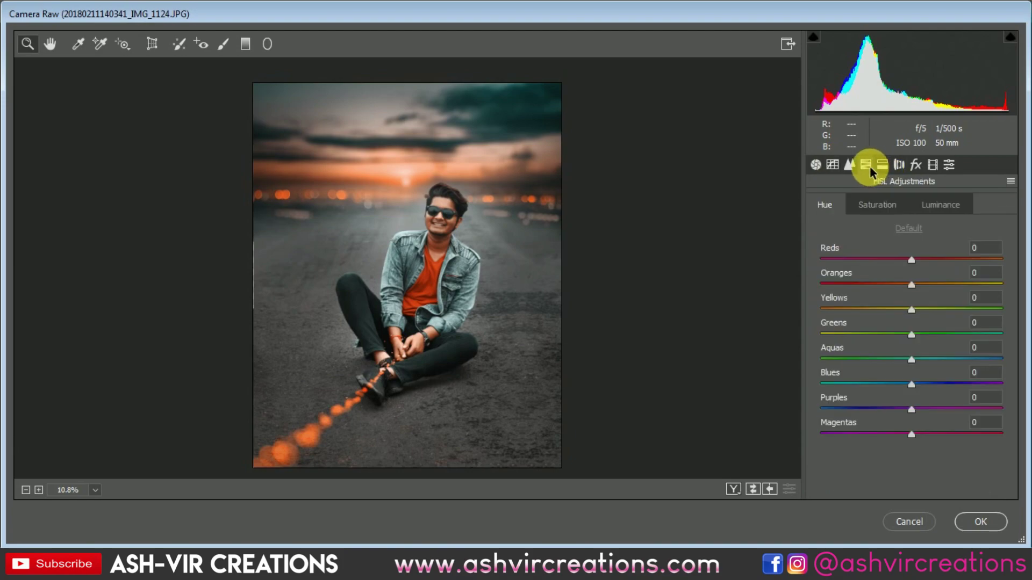
{"action": "left_click", "coordinate": [817, 165]}
{"action": "left_click_drag", "start_coordinate": [1017, 400], "coordinate": [1006, 477]}
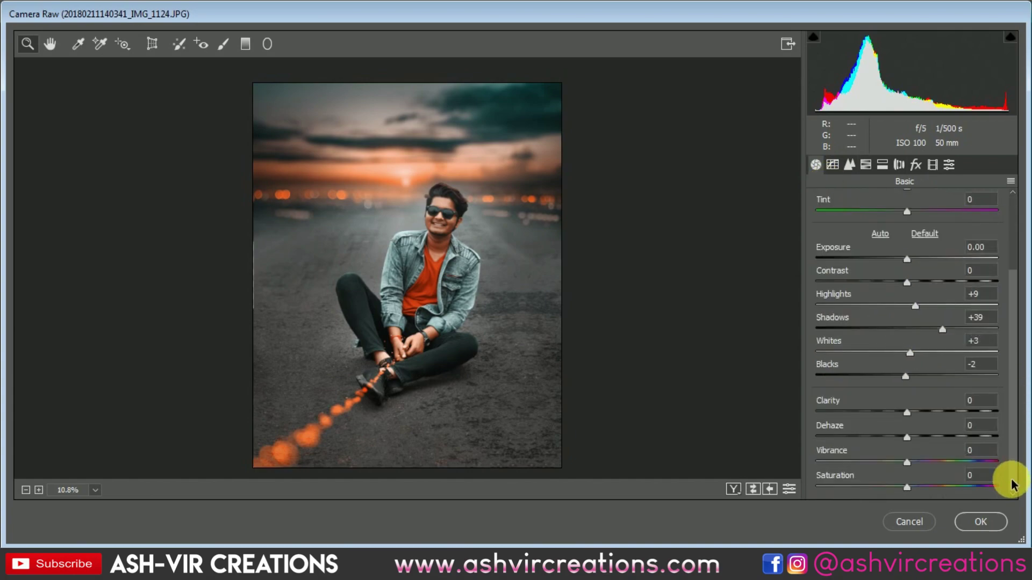
{"action": "mouse_move", "coordinate": [914, 410]}
{"action": "left_mouse_down"}
{"action": "mouse_move", "coordinate": [934, 411]}
{"action": "mouse_move", "coordinate": [920, 414]}
{"action": "left_mouse_up"}
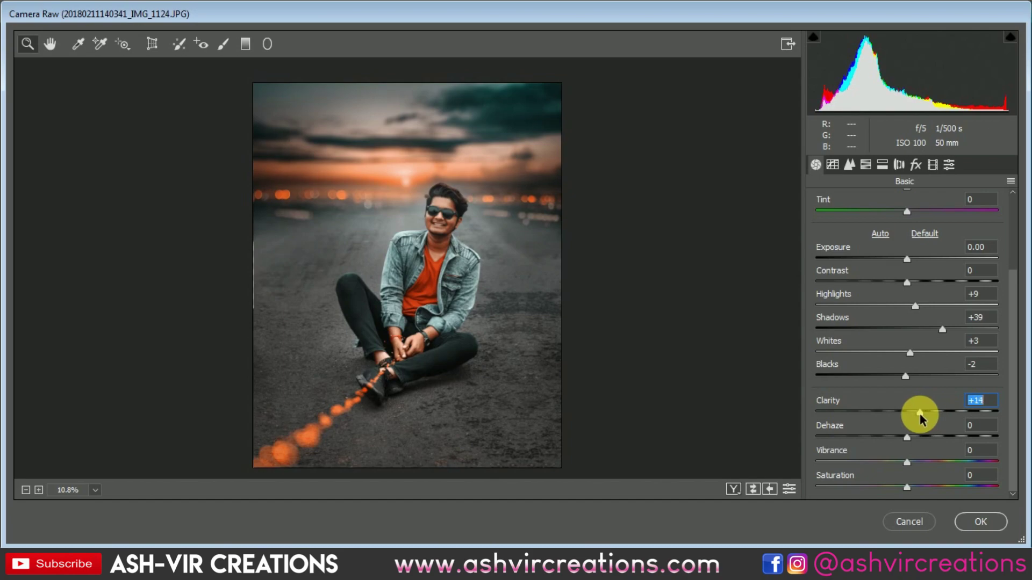
{"action": "left_click_drag", "start_coordinate": [553, 392], "coordinate": [380, 231]}
Review the HSL, Lens Corrections and Effects panels, ending on Split Toning at all 0, then fit the photo.
{"action": "left_click", "coordinate": [867, 167]}
{"action": "left_click", "coordinate": [882, 165]}
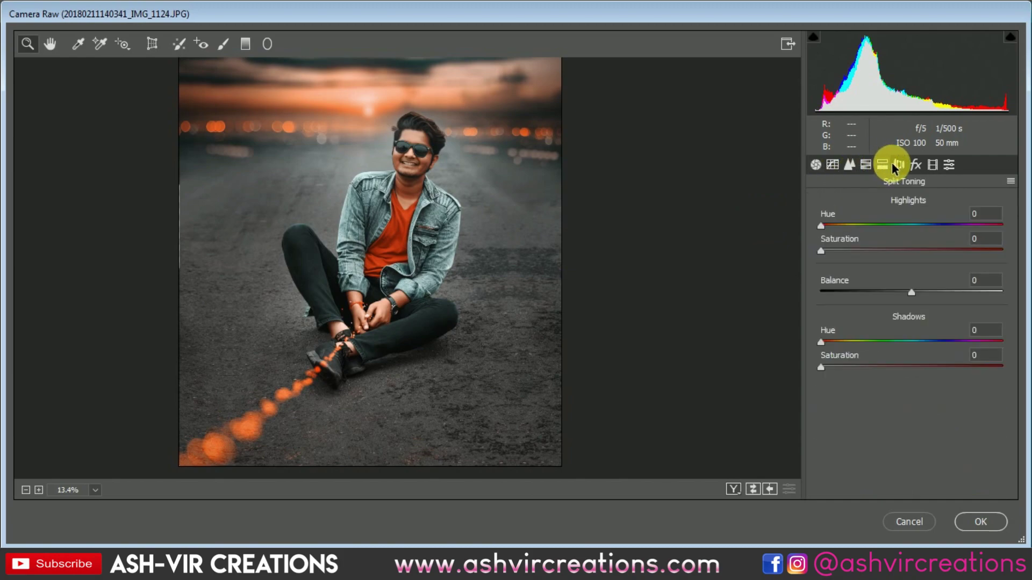
{"action": "left_click", "coordinate": [899, 167]}
{"action": "left_click", "coordinate": [915, 166]}
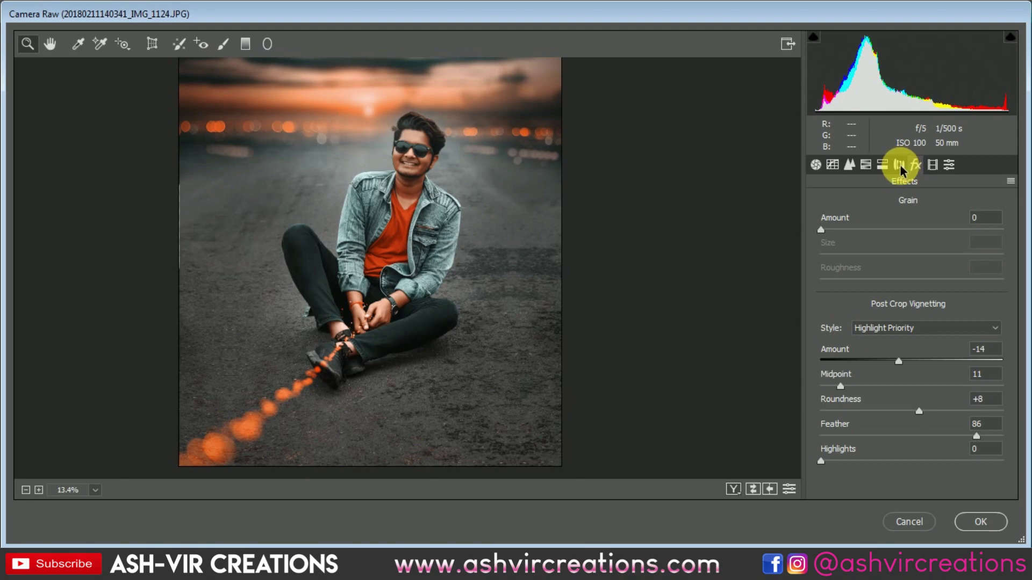
{"action": "left_click", "coordinate": [899, 166]}
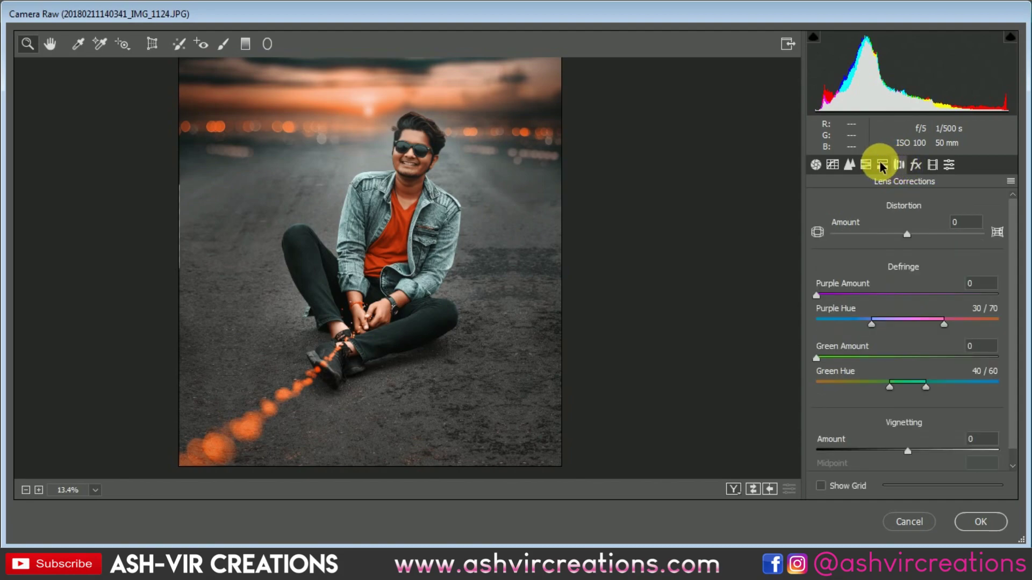
{"action": "left_click", "coordinate": [881, 165]}
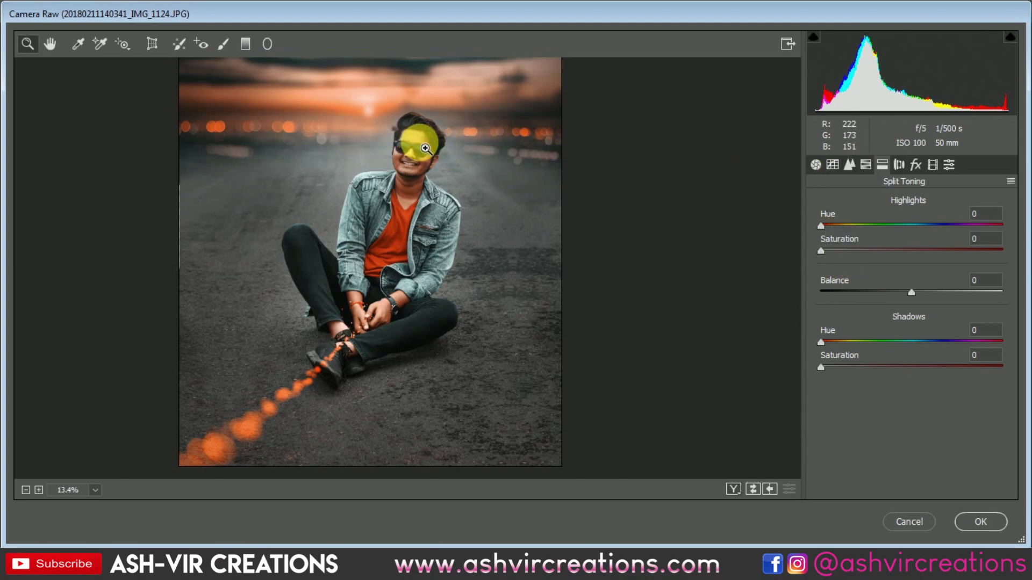
{"action": "left_click", "coordinate": [449, 156]}
{"action": "key", "text": "ctrl+0"}
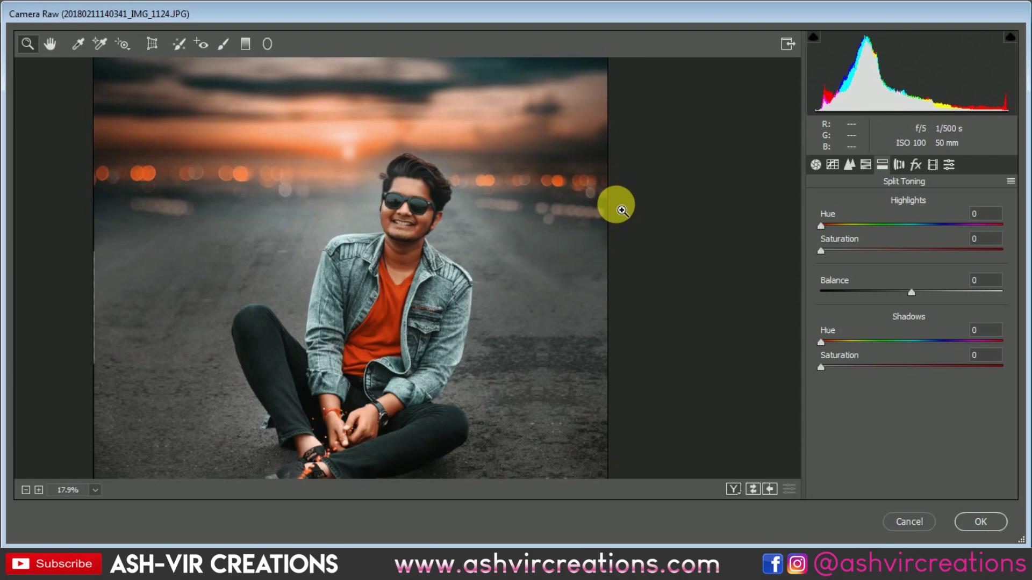
In HSL Hue, shift Reds to +12 and adjust the Oranges hue.
{"action": "left_click", "coordinate": [865, 164]}
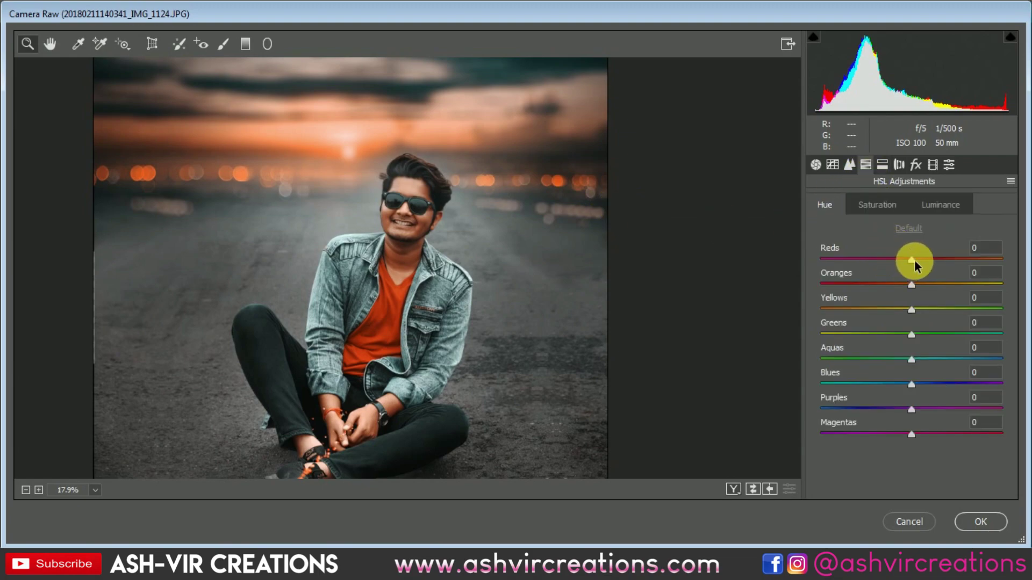
{"action": "mouse_move", "coordinate": [914, 260]}
{"action": "left_mouse_down"}
{"action": "mouse_move", "coordinate": [929, 260]}
{"action": "mouse_move", "coordinate": [918, 259]}
{"action": "mouse_move", "coordinate": [924, 269]}
{"action": "left_mouse_up"}
{"action": "left_click_drag", "start_coordinate": [410, 230], "coordinate": [482, 277]}
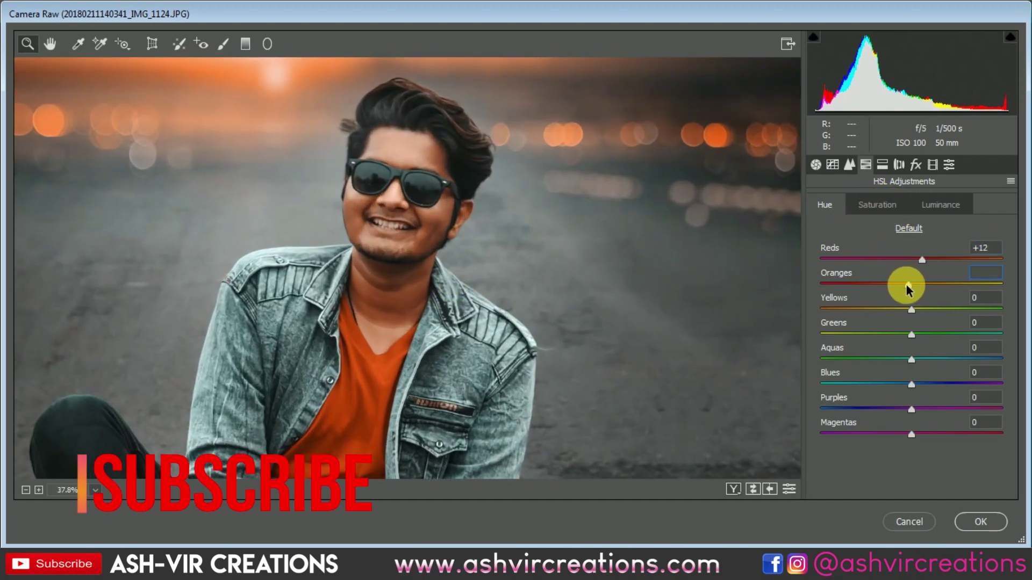
{"action": "mouse_move", "coordinate": [911, 285]}
{"action": "left_mouse_down"}
{"action": "mouse_move", "coordinate": [882, 284]}
{"action": "mouse_move", "coordinate": [924, 292]}
{"action": "mouse_move", "coordinate": [910, 290]}
{"action": "left_mouse_up"}
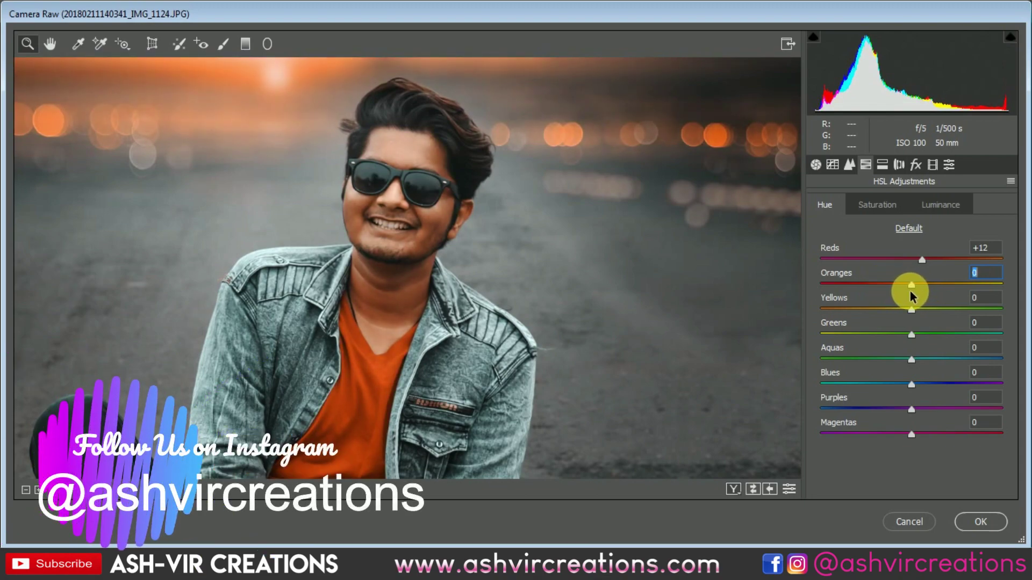
On the Luminance tab, brighten Oranges to +22.
{"action": "left_click", "coordinate": [895, 204]}
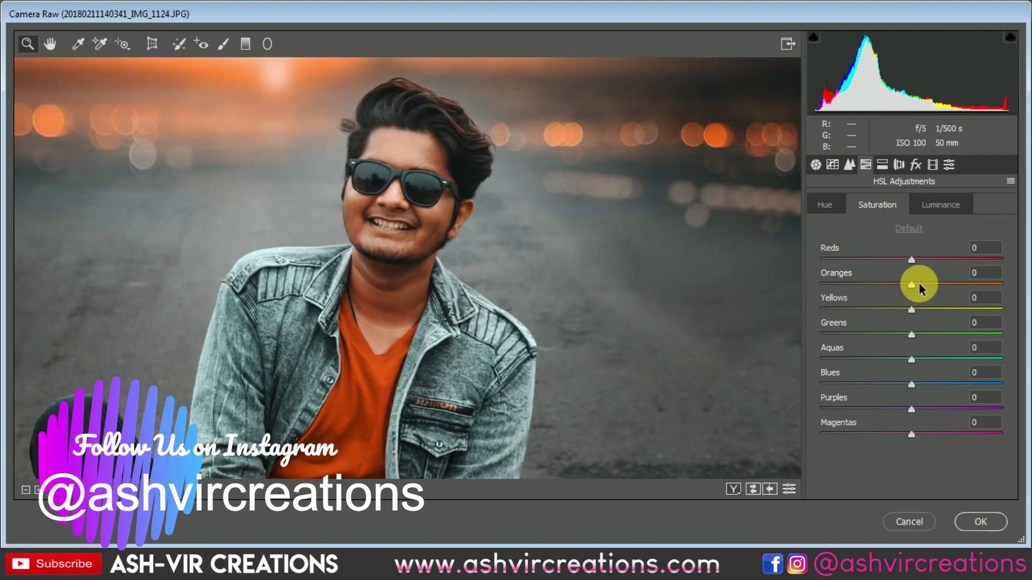
{"action": "left_click", "coordinate": [941, 205]}
{"action": "left_click_drag", "start_coordinate": [931, 291], "coordinate": [934, 289]}
{"action": "scroll", "coordinate": [457, 333], "scroll_direction": "down", "scroll_amount": 8}
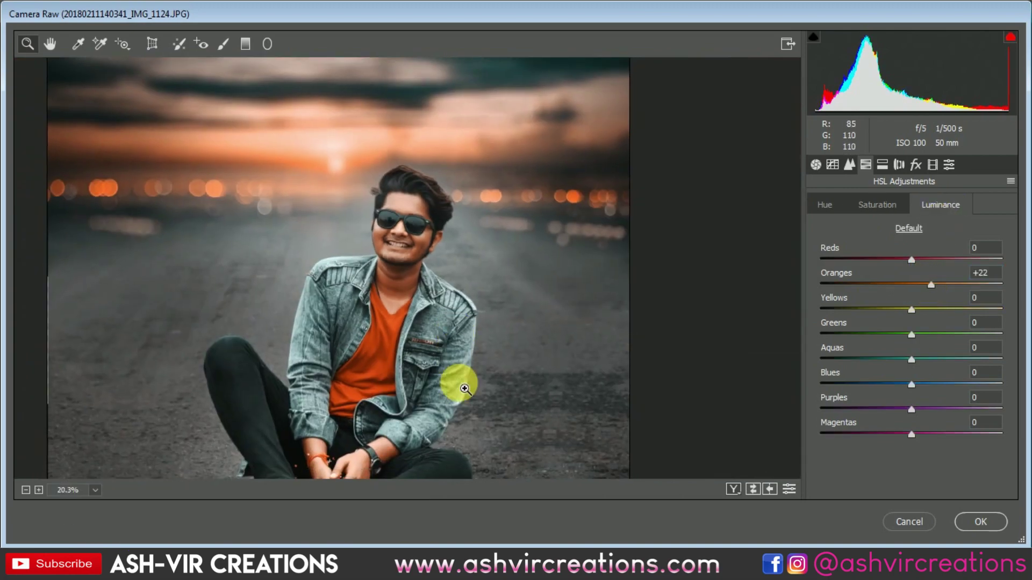
{"action": "scroll", "coordinate": [390, 297], "scroll_direction": "up", "scroll_amount": 1}
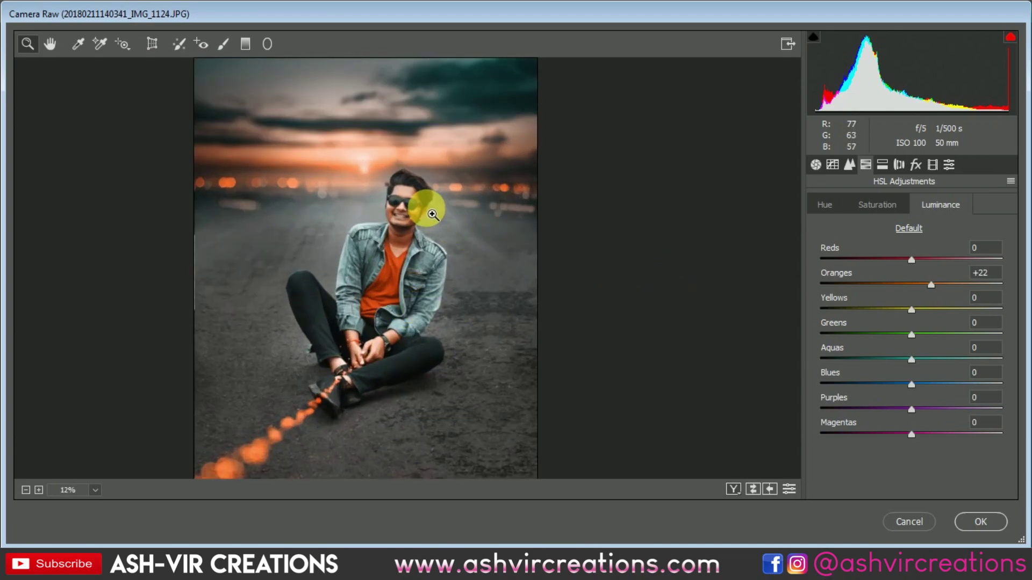
{"action": "scroll", "coordinate": [432, 214], "scroll_direction": "up", "scroll_amount": 1}
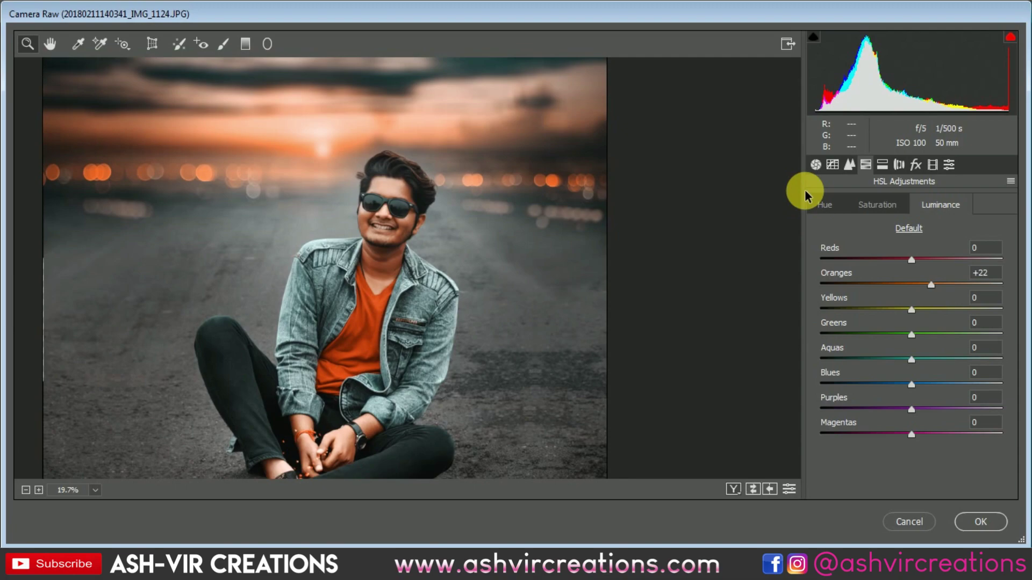
Back on the Hue tab, set Oranges hue to +6.
{"action": "left_click", "coordinate": [826, 205]}
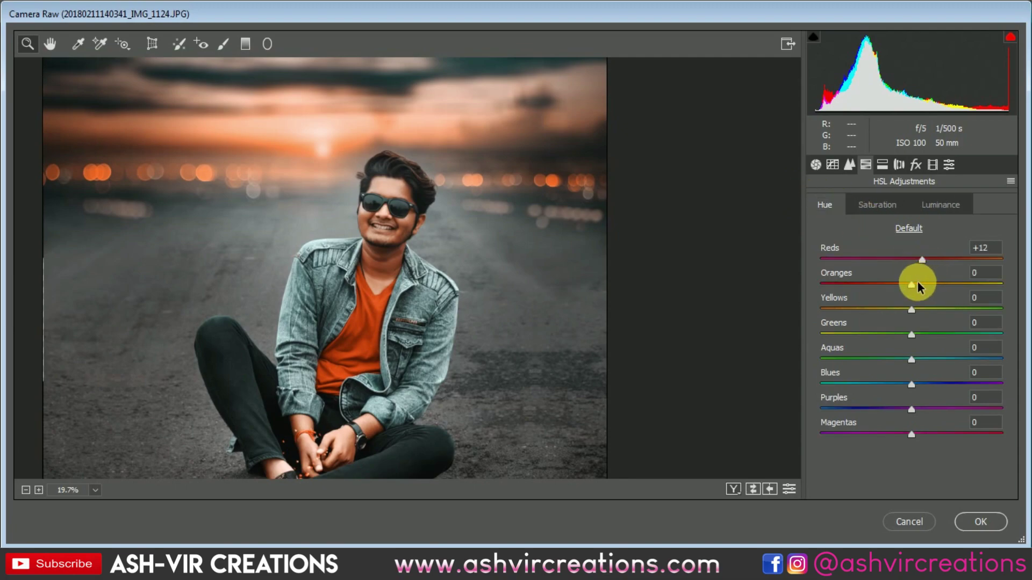
{"action": "left_click_drag", "start_coordinate": [919, 286], "coordinate": [915, 287]}
{"action": "scroll", "coordinate": [539, 258], "scroll_direction": "down", "scroll_amount": 2}
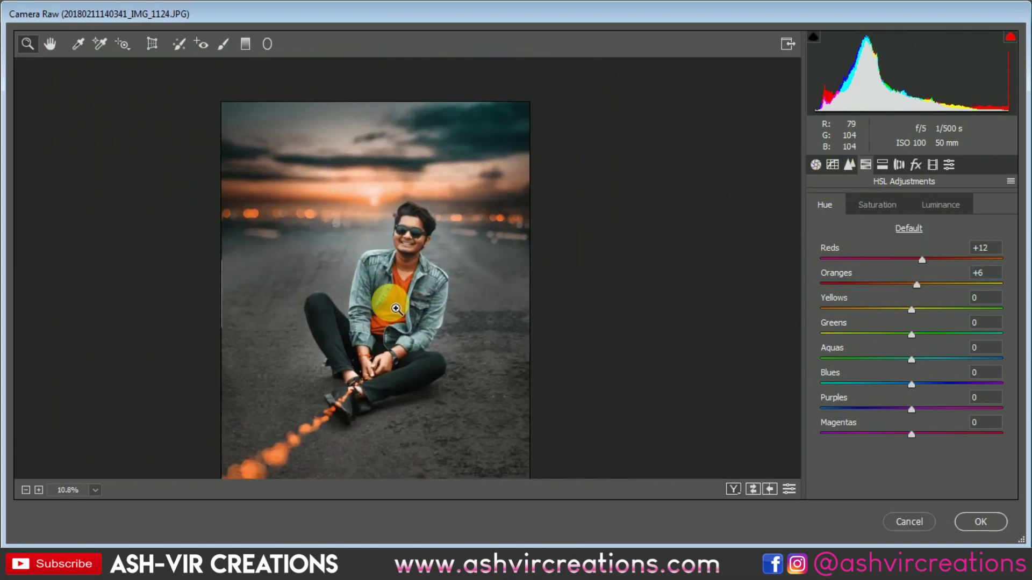
{"action": "scroll", "coordinate": [416, 332], "scroll_direction": "down", "scroll_amount": 1}
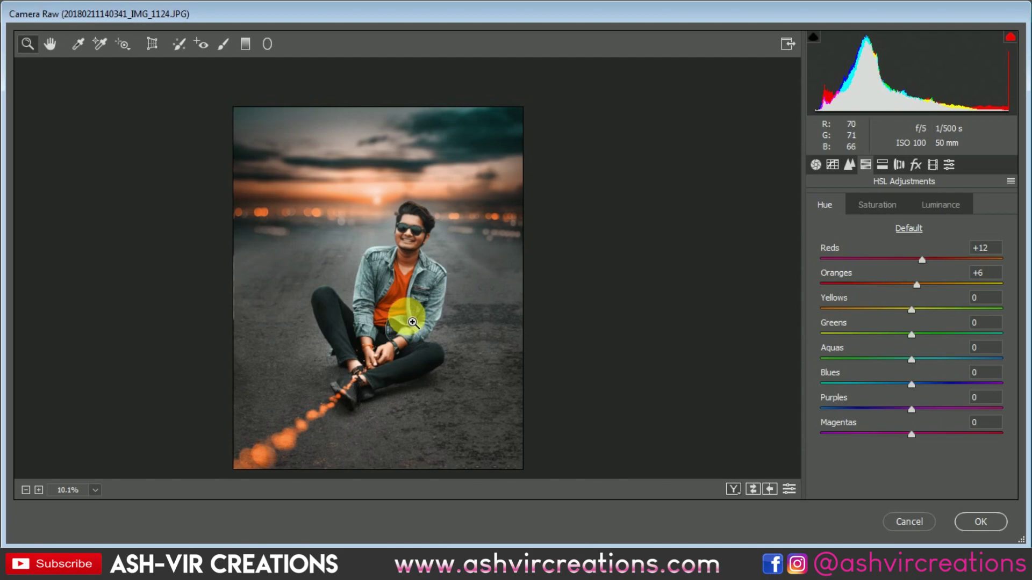
{"action": "scroll", "coordinate": [405, 298], "scroll_direction": "up", "scroll_amount": 1}
{"action": "scroll", "coordinate": [405, 298], "scroll_direction": "down", "scroll_amount": 1}
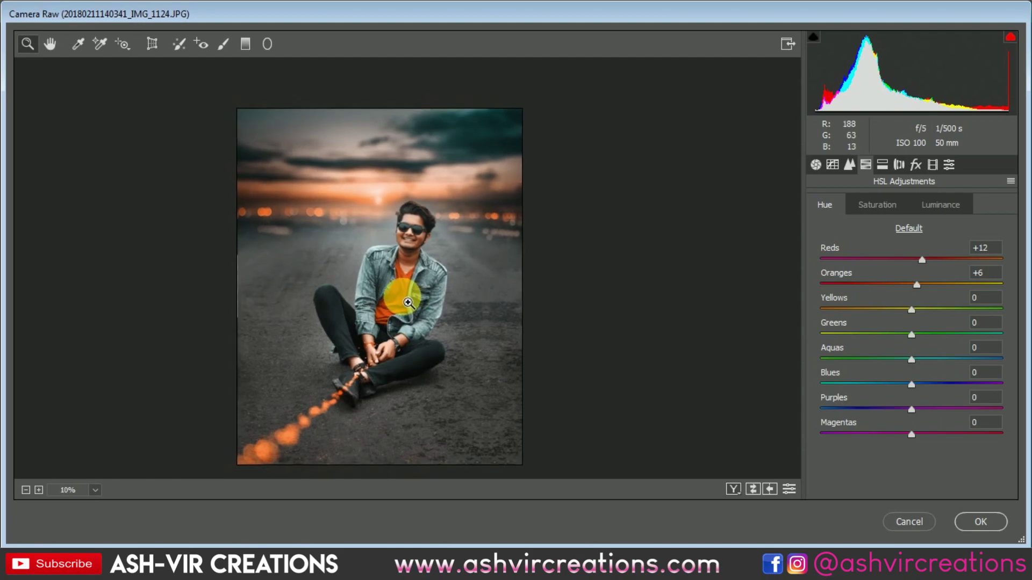
Add and adjust a shadow point on the RGB tone curve, then apply the Camera Raw edits with OK.
{"action": "left_click", "coordinate": [837, 165]}
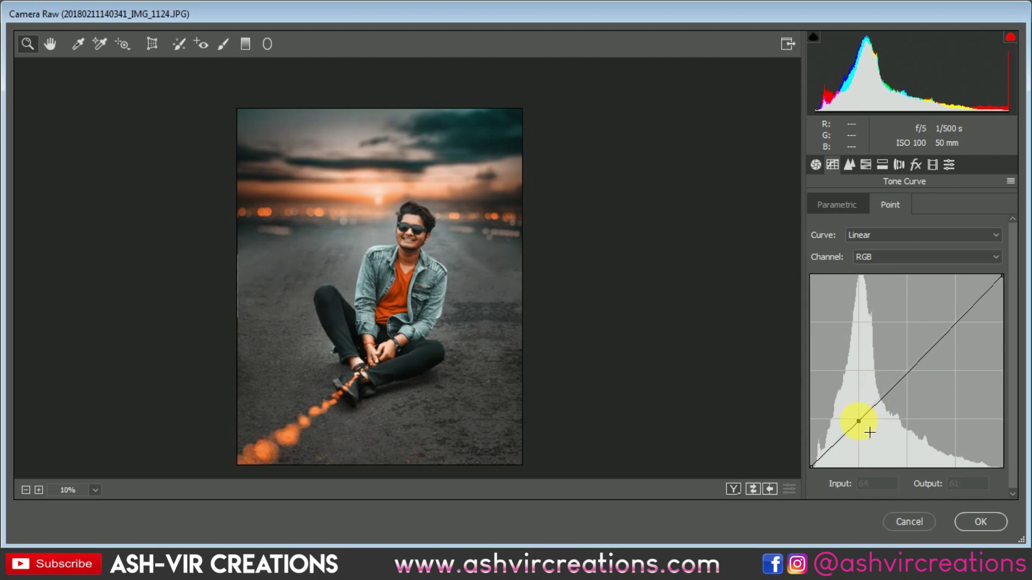
{"action": "left_click", "coordinate": [859, 422]}
{"action": "left_click_drag", "start_coordinate": [811, 469], "coordinate": [815, 521]}
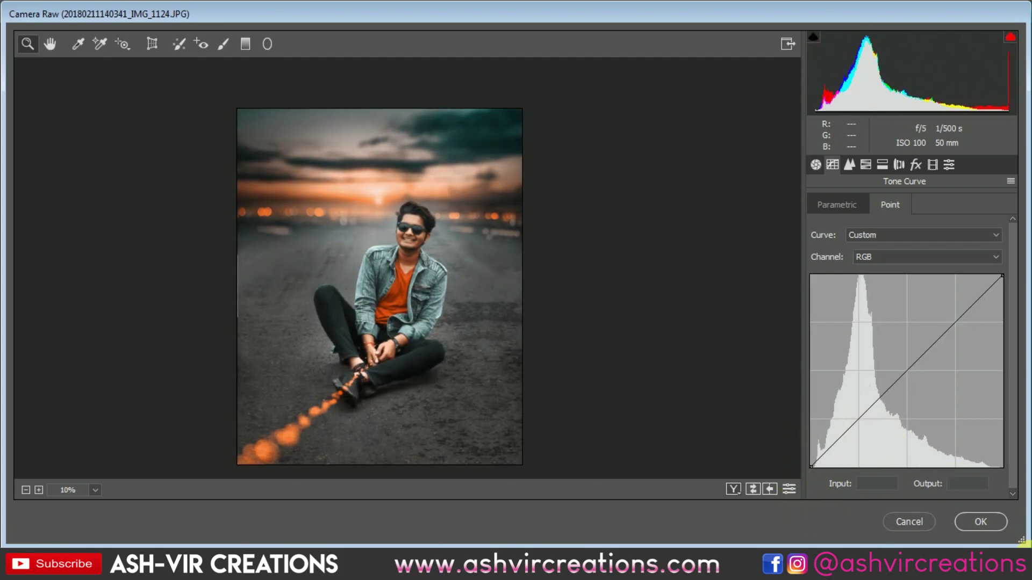
{"action": "left_click", "coordinate": [454, 379]}
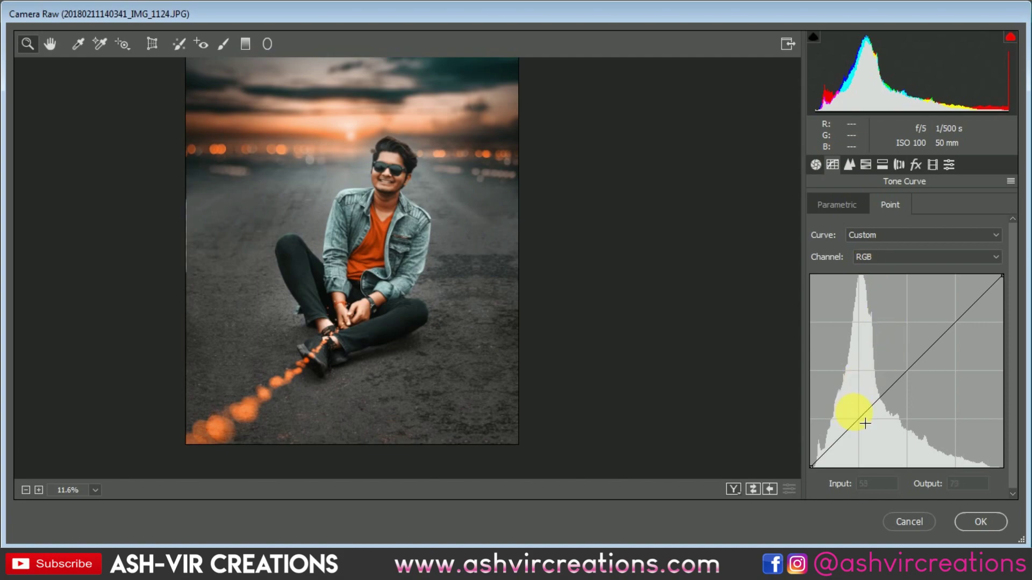
{"action": "left_click", "coordinate": [986, 517]}
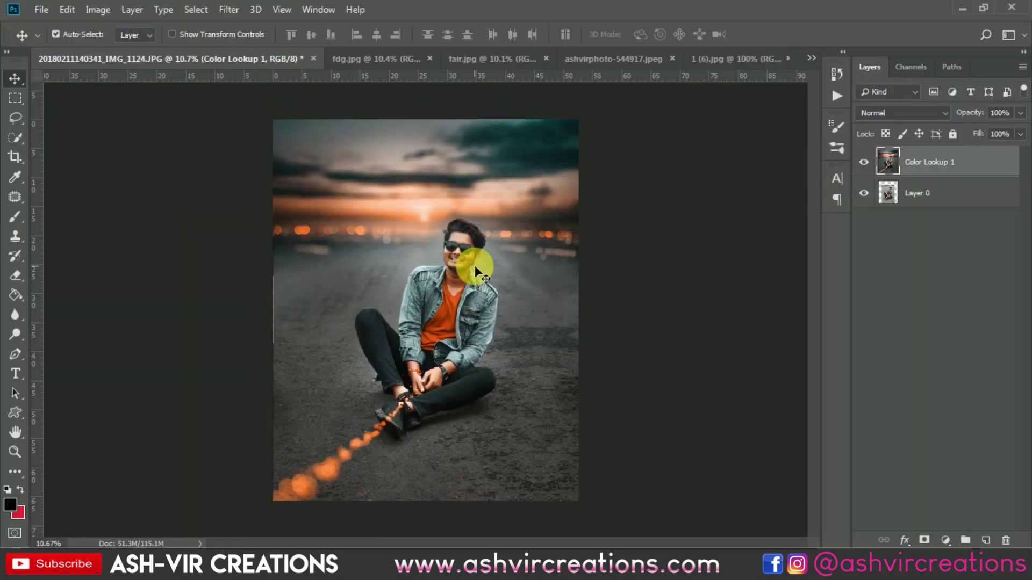
Add a Selective Color adjustment layer and set the Blacks range's Black value to -1%.
{"action": "left_click", "coordinate": [946, 540]}
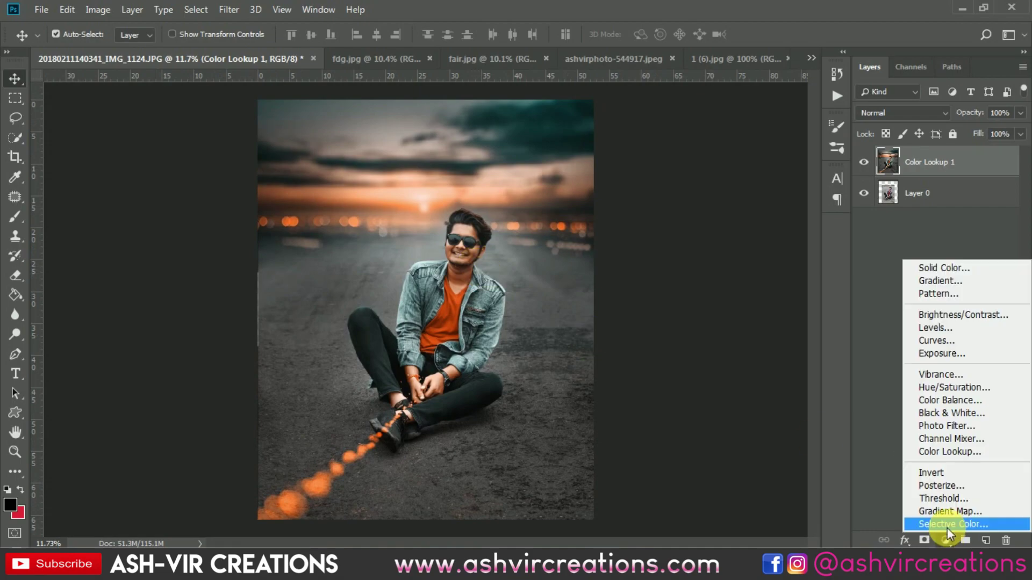
{"action": "left_click", "coordinate": [947, 528]}
{"action": "left_click", "coordinate": [700, 255]}
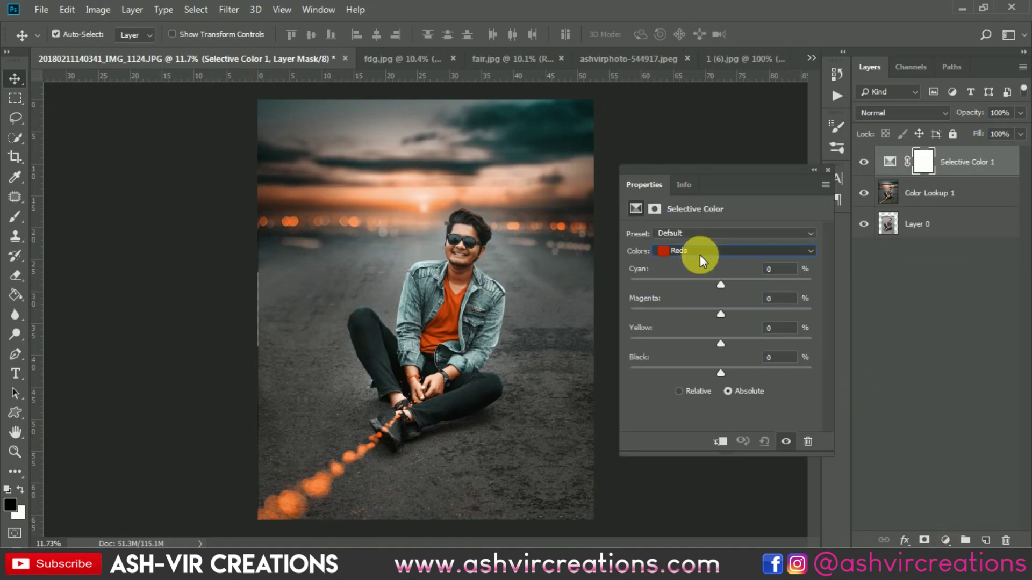
{"action": "left_click", "coordinate": [686, 249]}
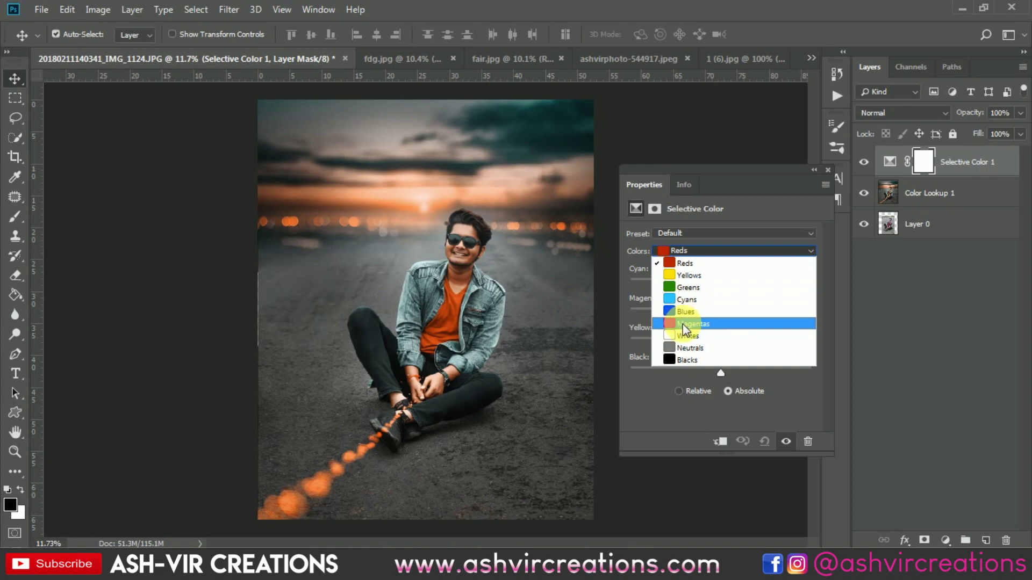
{"action": "left_click", "coordinate": [685, 358]}
{"action": "left_click_drag", "start_coordinate": [724, 370], "coordinate": [713, 366]}
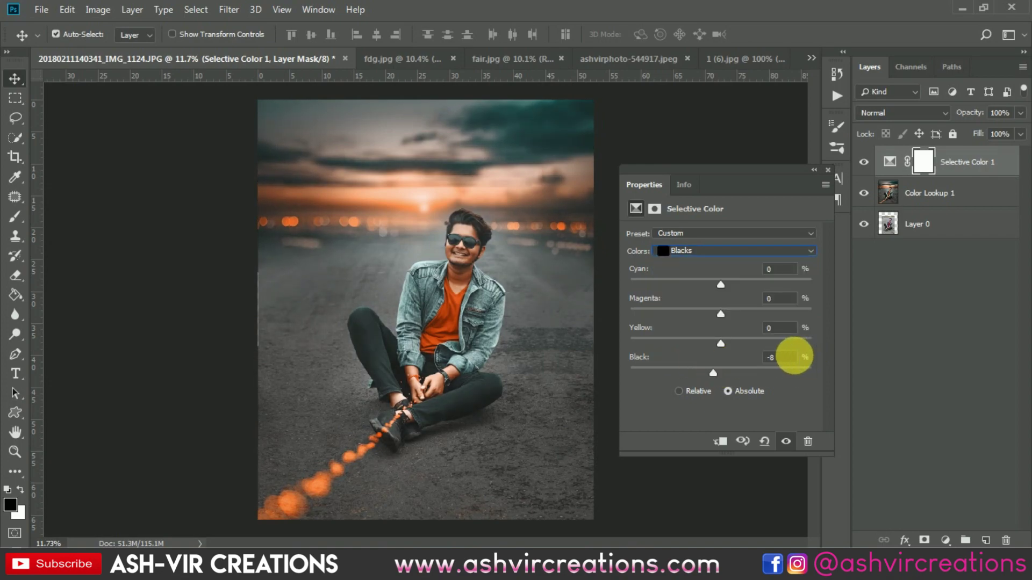
{"action": "type", "text": "-1"}
{"action": "key", "text": "Return"}
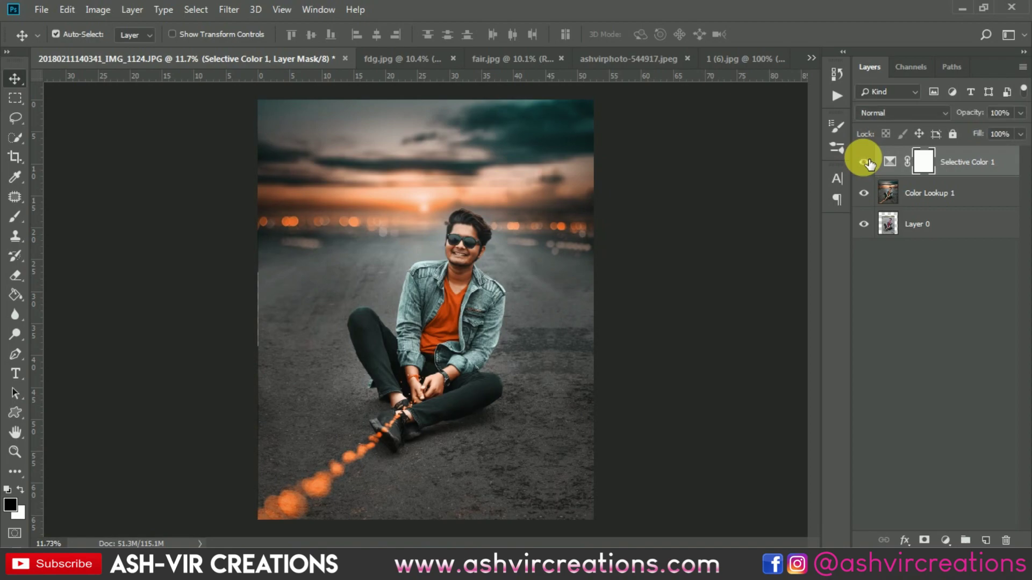
Merge Color Lookup 1 and Selective Color 1 into one pixel layer.
{"action": "left_click", "coordinate": [932, 193], "text": "shift"}
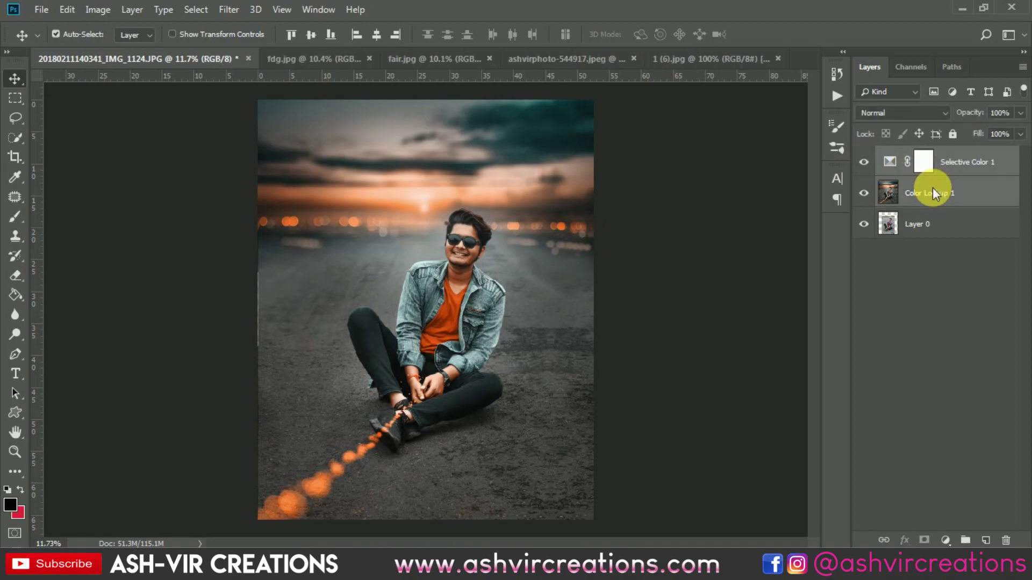
{"action": "right_click", "coordinate": [933, 190]}
{"action": "left_click", "coordinate": [806, 422]}
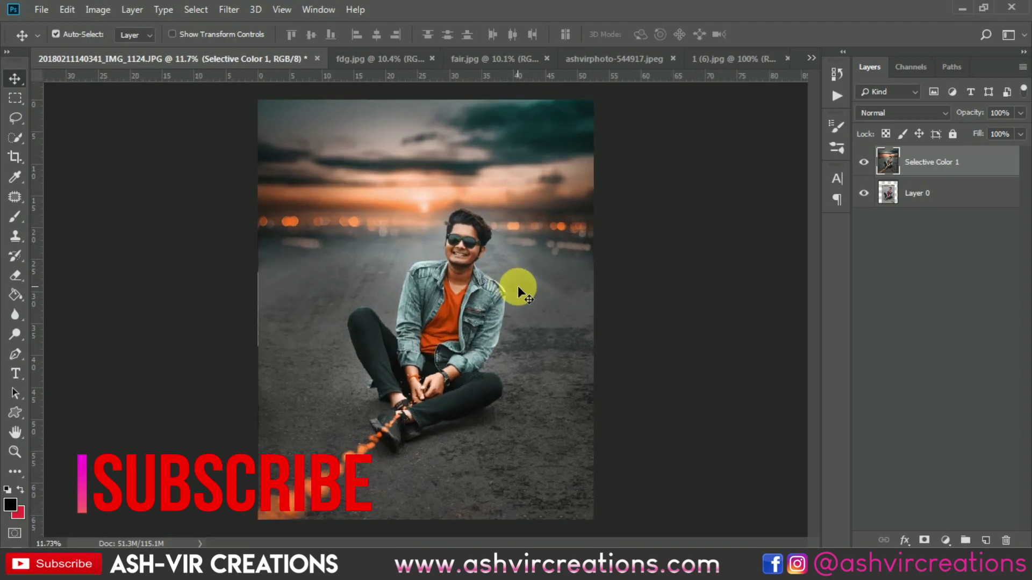
Apply Filter > Sharpen > Sharpen to the merged layer.
{"action": "left_click", "coordinate": [234, 16]}
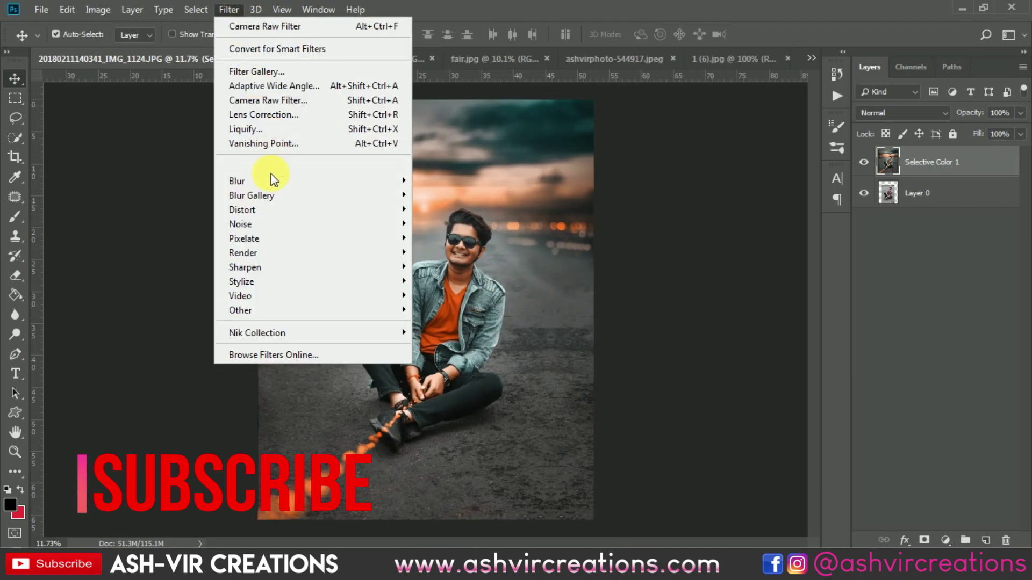
{"action": "mouse_move", "coordinate": [252, 267]}
{"action": "left_click", "coordinate": [440, 280]}
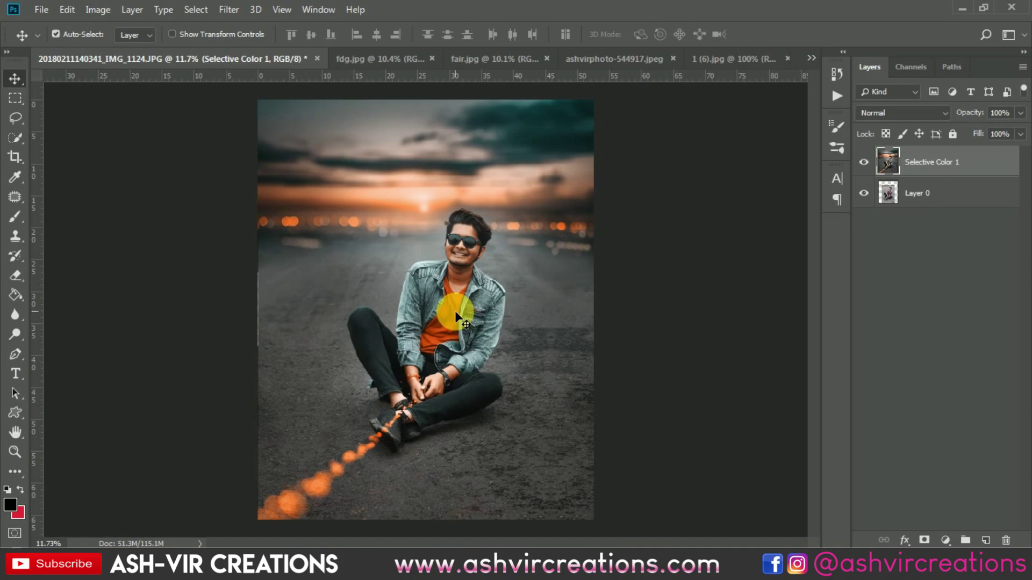
{"action": "scroll", "coordinate": [462, 215], "scroll_direction": "up", "scroll_amount": 3}
{"action": "scroll", "coordinate": [466, 239], "scroll_direction": "down", "scroll_amount": 3}
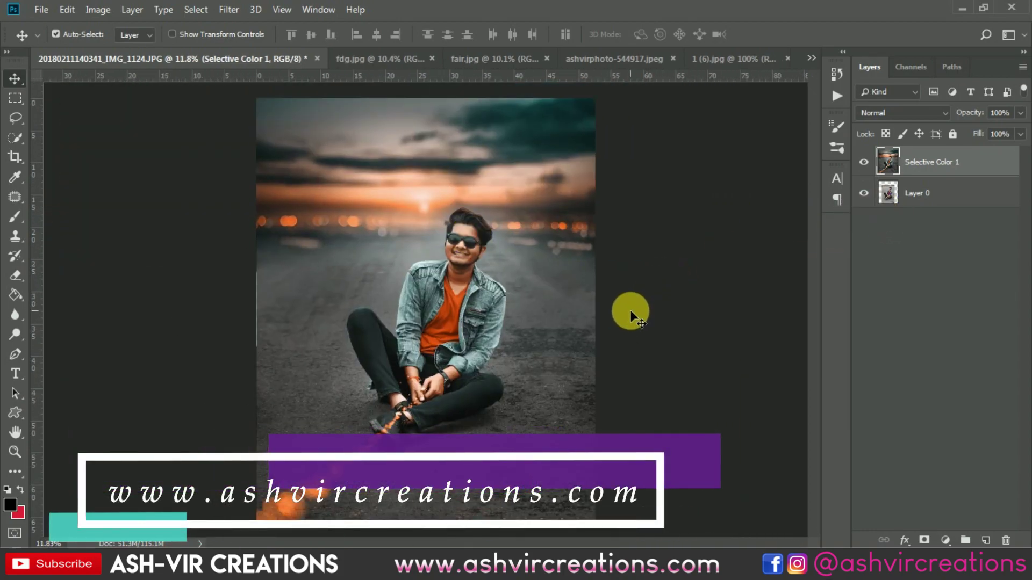
{"action": "left_click", "coordinate": [869, 162]}
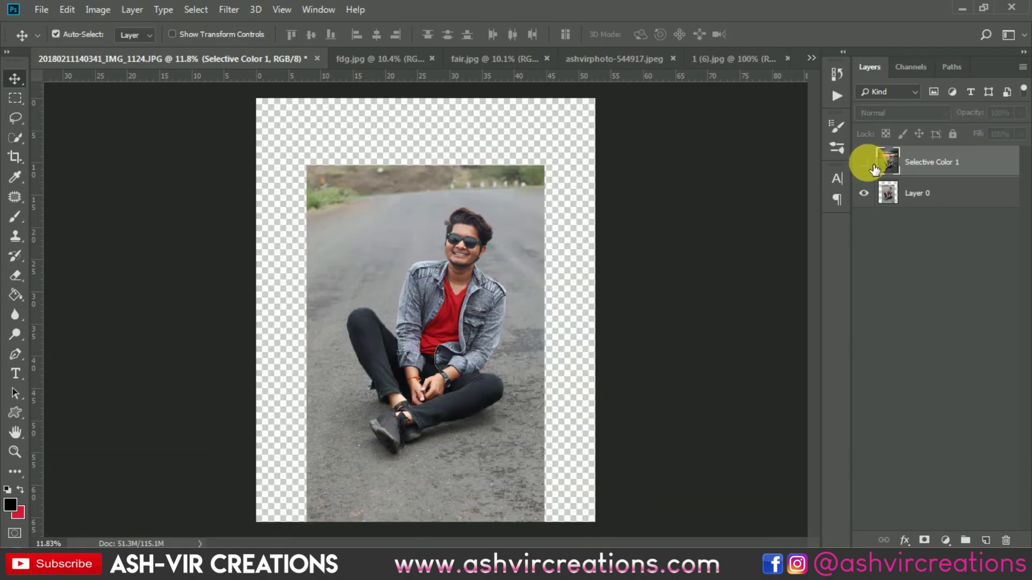
{"action": "left_click", "coordinate": [871, 166]}
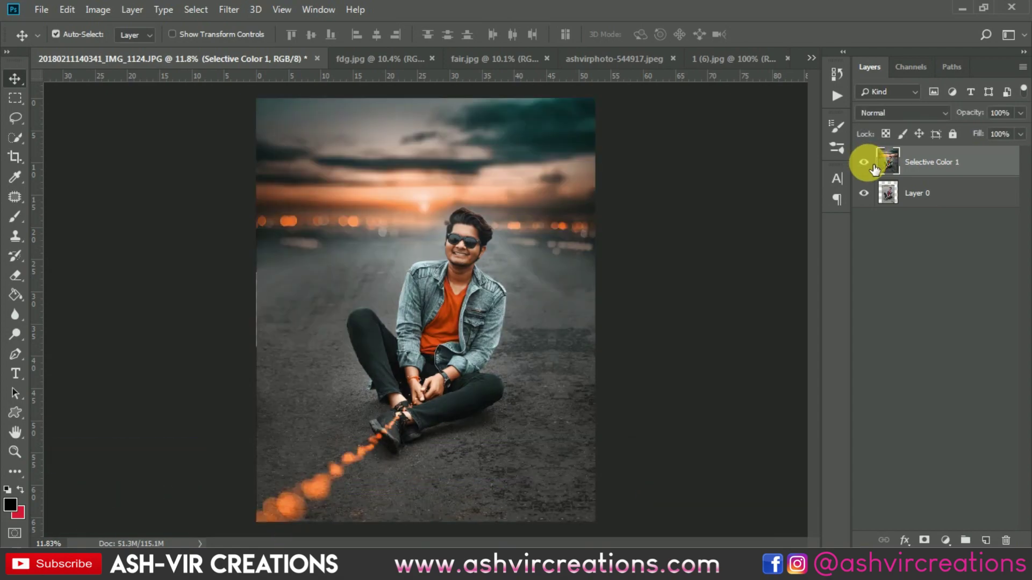
{"action": "left_click", "coordinate": [865, 162]}
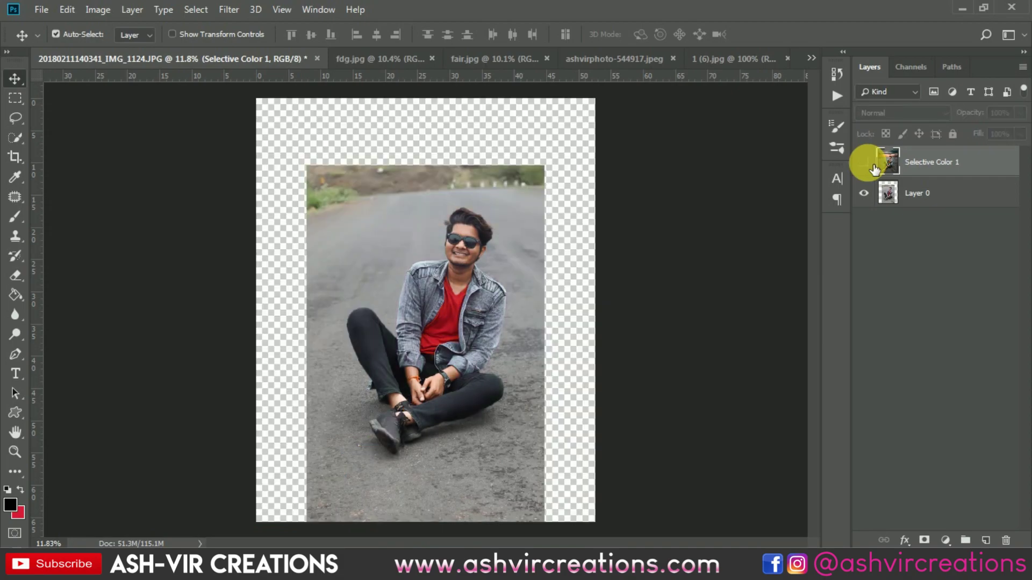
{"action": "left_click", "coordinate": [865, 163]}
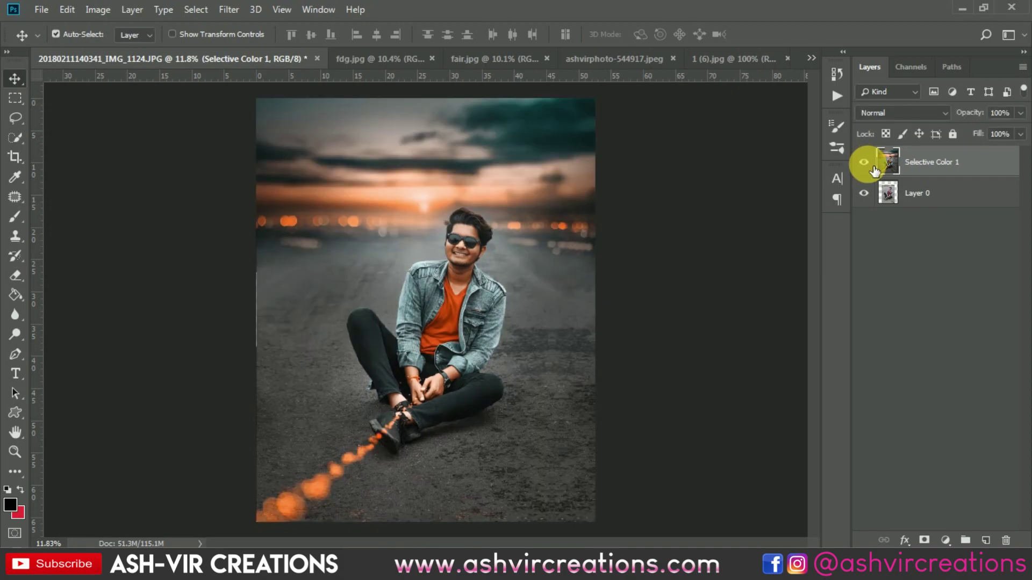
{"action": "left_click", "coordinate": [864, 163]}
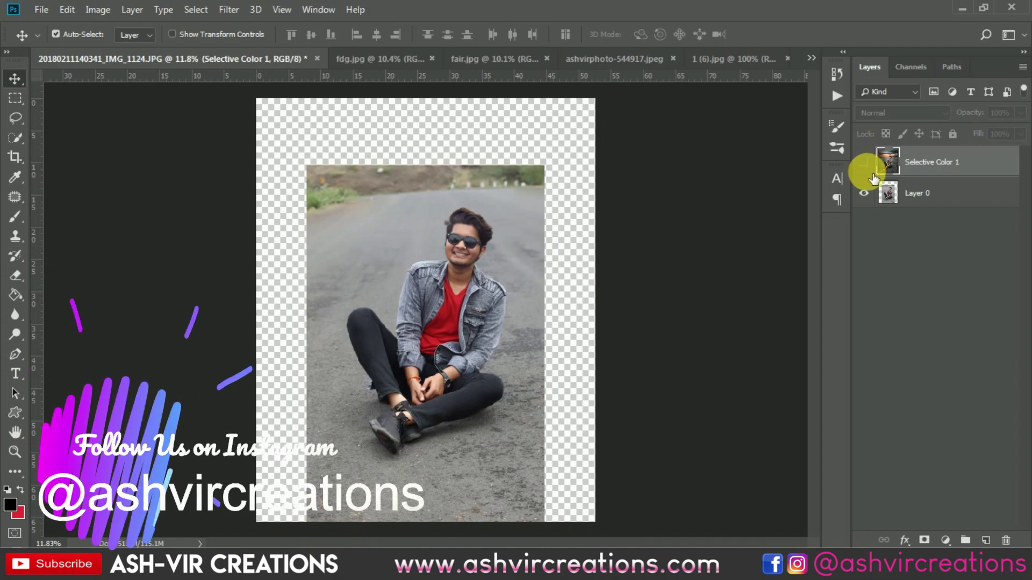
{"action": "left_click", "coordinate": [863, 163]}
{"action": "scroll", "coordinate": [557, 260], "scroll_direction": "up", "scroll_amount": 2}
{"action": "scroll", "coordinate": [557, 257], "scroll_direction": "down", "scroll_amount": 2}
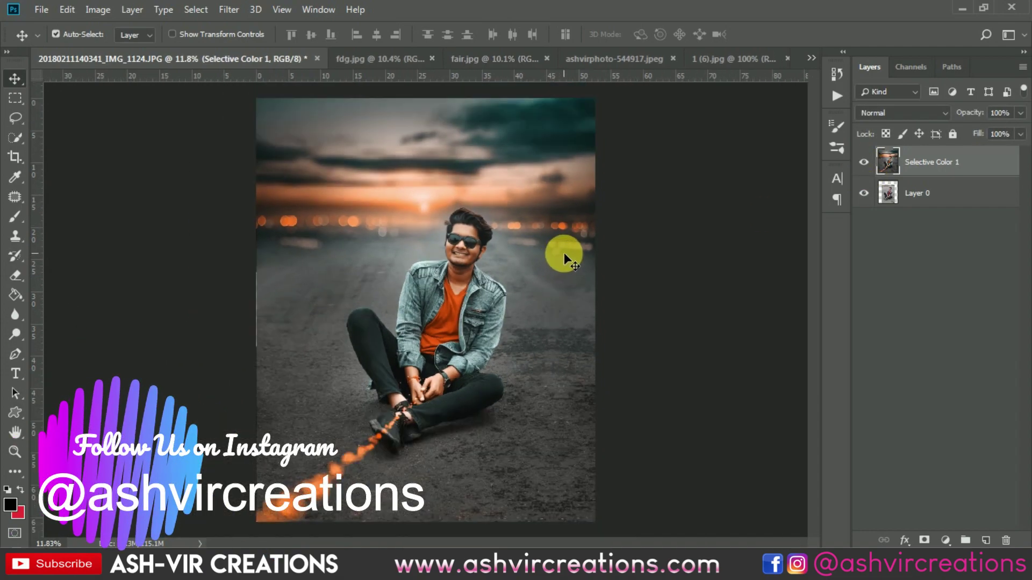
{"action": "left_click", "coordinate": [866, 163]}
{"action": "left_click", "coordinate": [865, 162]}
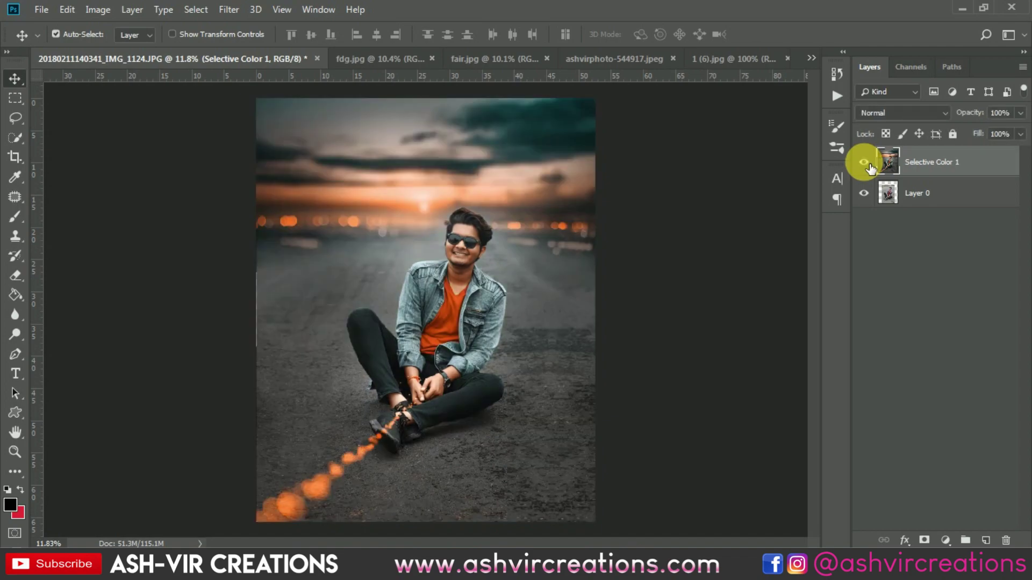
{"action": "left_click", "coordinate": [866, 164]}
{"action": "left_click", "coordinate": [866, 163]}
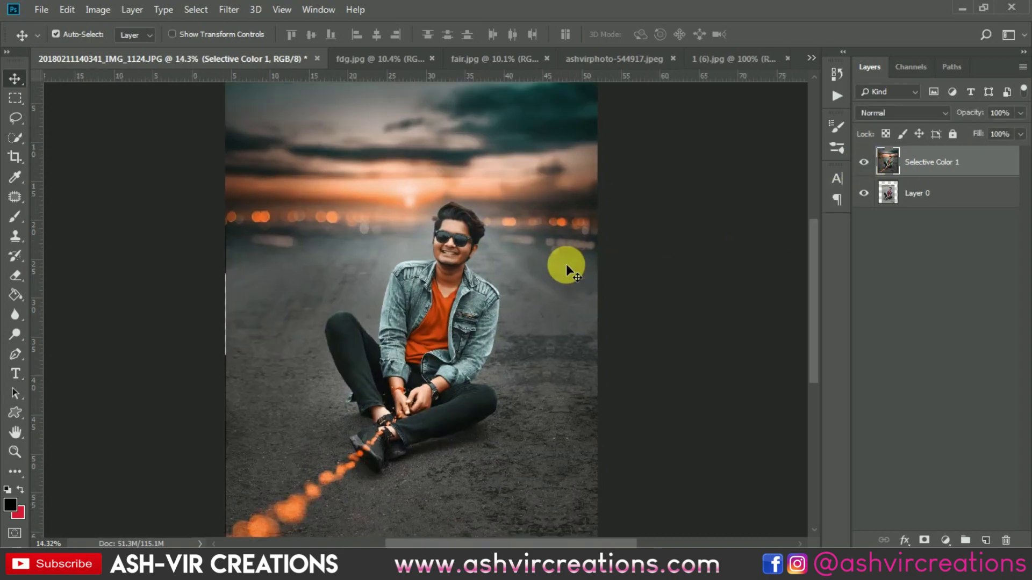
{"action": "scroll", "coordinate": [566, 263], "scroll_direction": "up", "scroll_amount": 5}
{"action": "scroll", "coordinate": [642, 173], "scroll_direction": "down", "scroll_amount": 2}
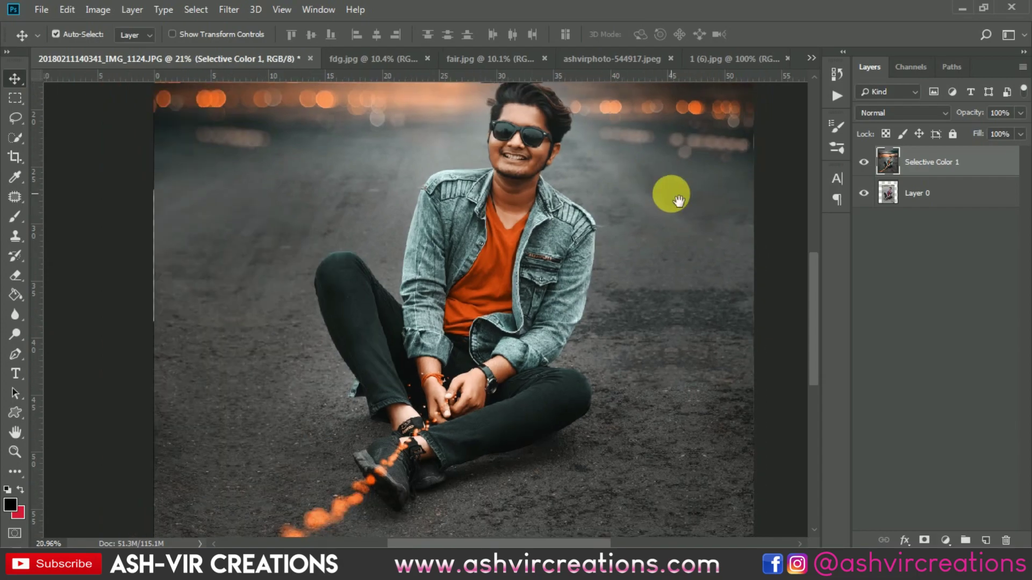
{"action": "left_click", "coordinate": [866, 163]}
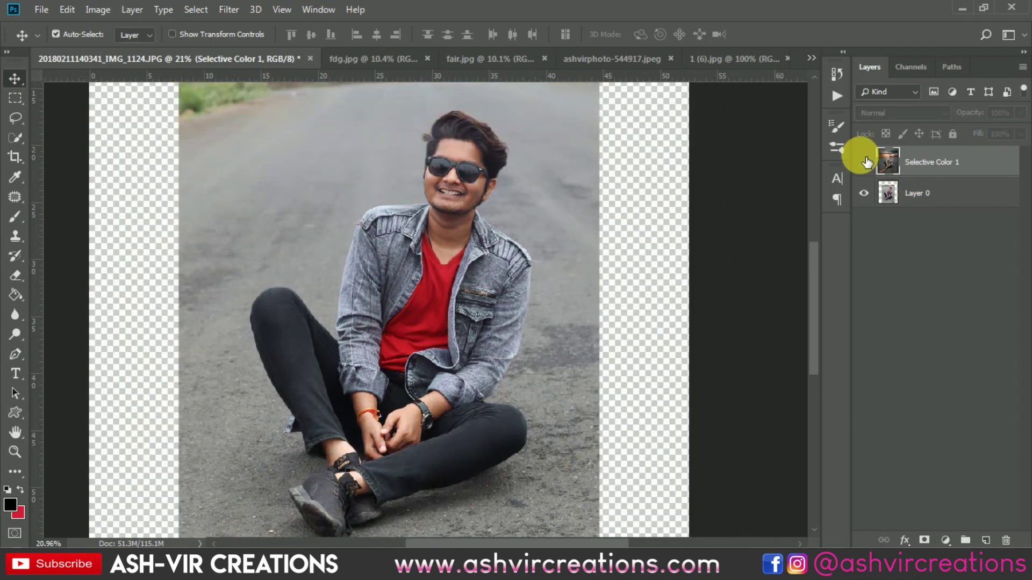
{"action": "left_click", "coordinate": [863, 162]}
{"action": "scroll", "coordinate": [397, 440], "scroll_direction": "up", "scroll_amount": 3}
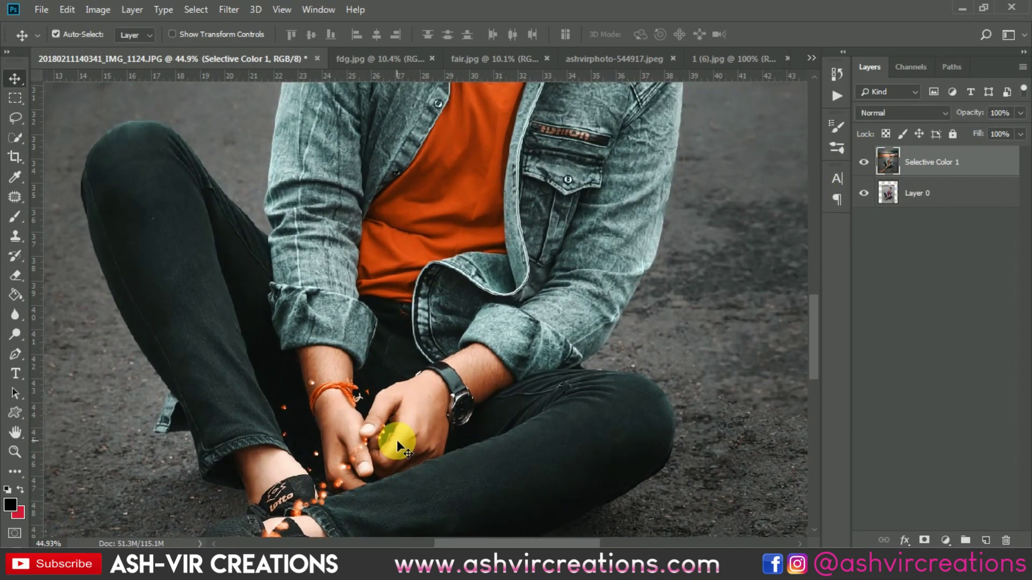
{"action": "scroll", "coordinate": [396, 440], "scroll_direction": "down", "scroll_amount": 5}
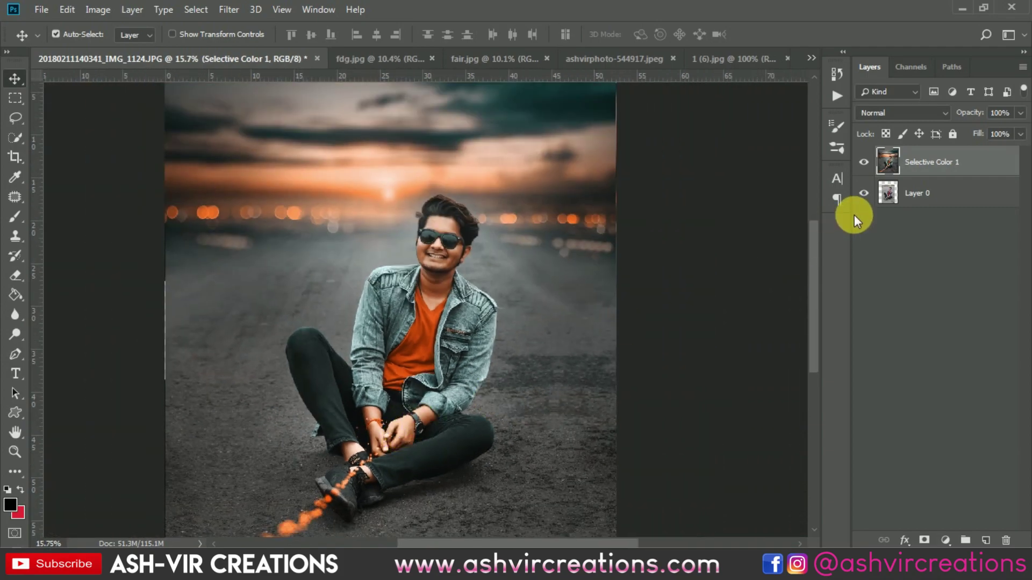
{"action": "left_click", "coordinate": [863, 162]}
{"action": "left_click", "coordinate": [864, 162]}
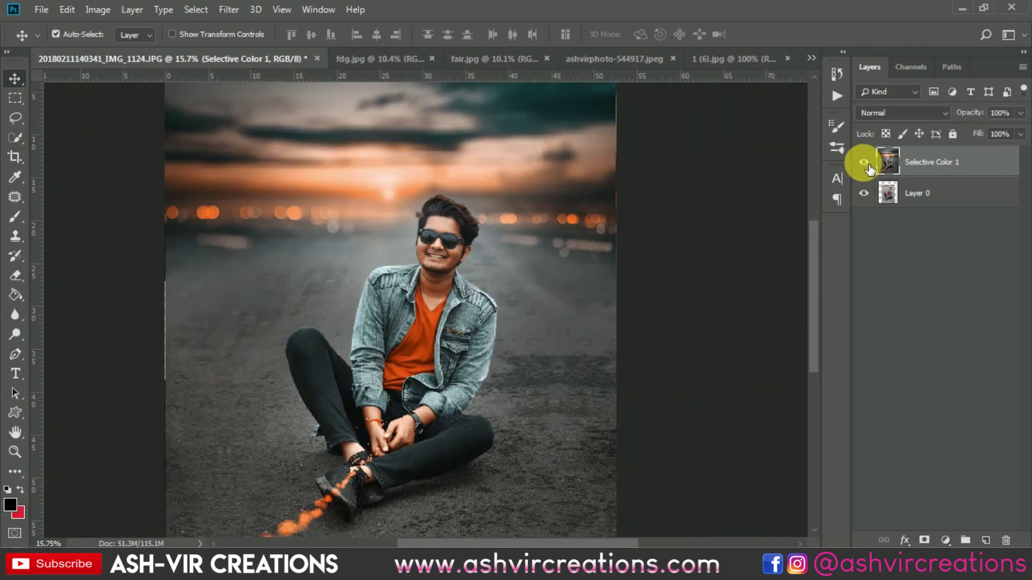
{"action": "left_click", "coordinate": [866, 164]}
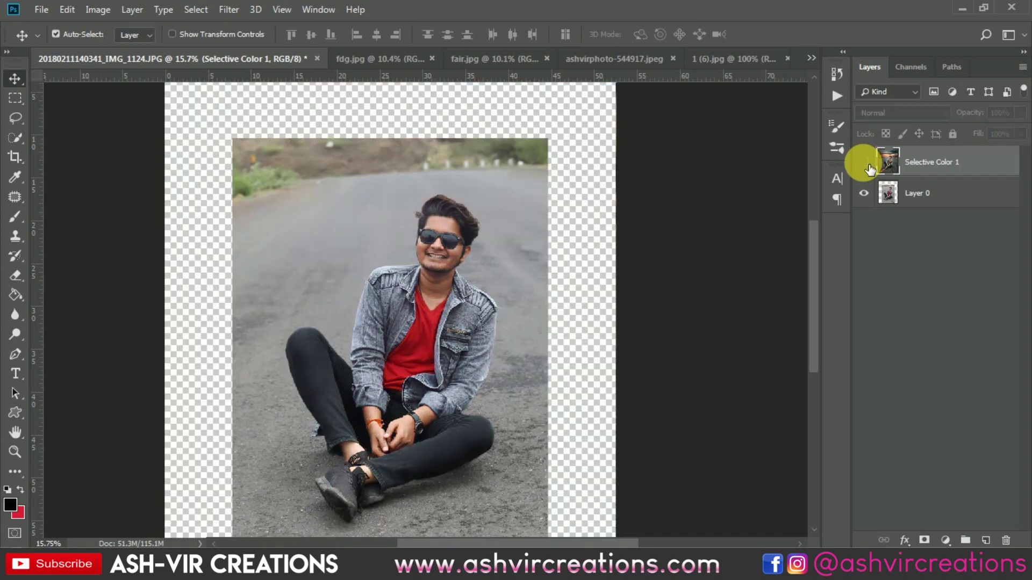
{"action": "left_click", "coordinate": [867, 164]}
{"action": "left_click", "coordinate": [867, 164]}
{"action": "left_click", "coordinate": [864, 162]}
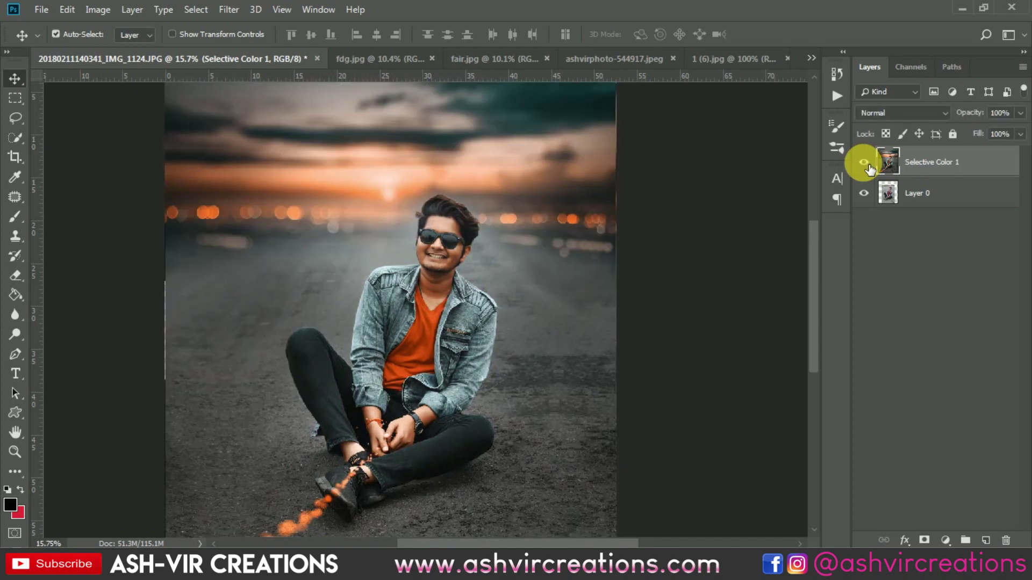
{"action": "left_click", "coordinate": [864, 161]}
{"action": "left_click", "coordinate": [863, 162]}
{"action": "left_click", "coordinate": [864, 161]}
{"action": "left_click", "coordinate": [864, 161]}
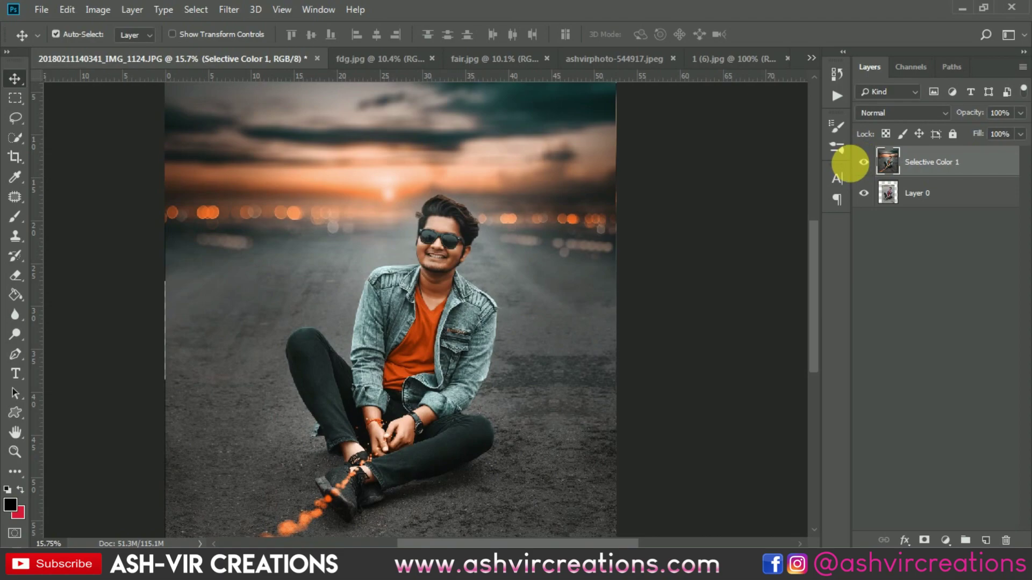
{"action": "scroll", "coordinate": [683, 202], "scroll_direction": "down", "scroll_amount": 2}
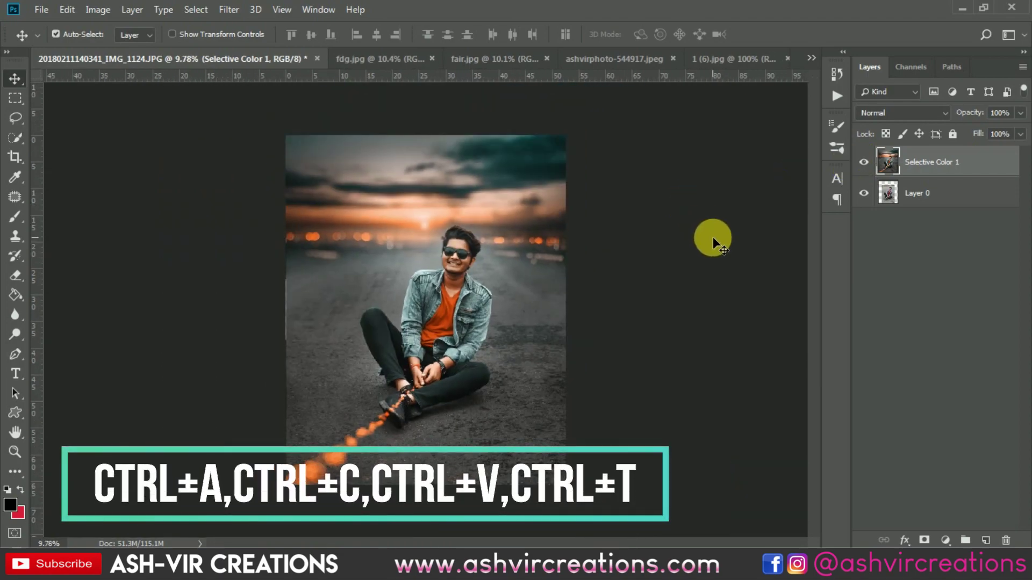